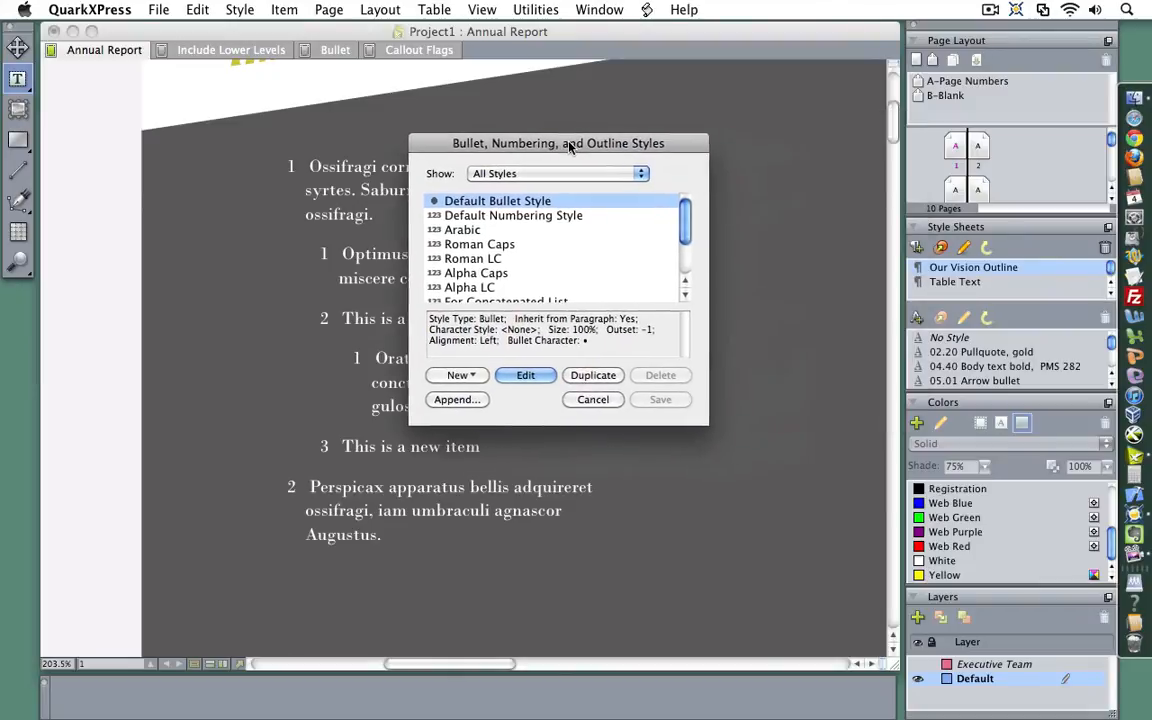
# Create a new bullet style named "My Bullet Style" that uses the Yellow Bullet character style.
pyautogui.click(472, 376)
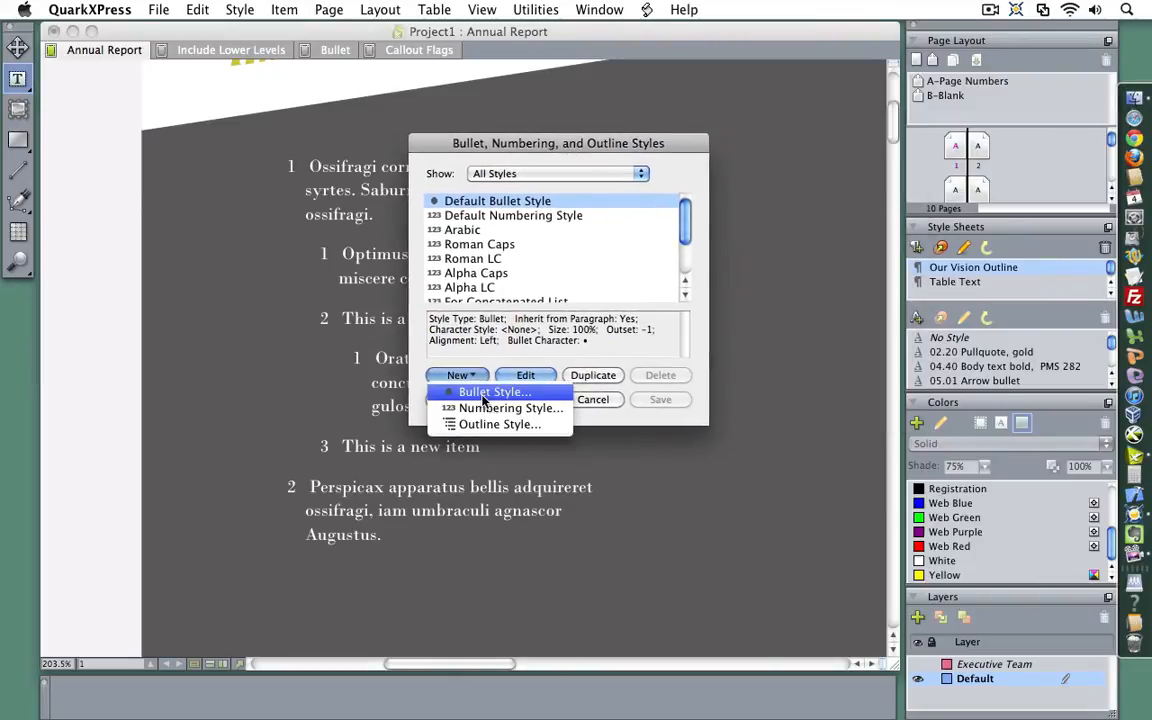
pyautogui.click(483, 395)
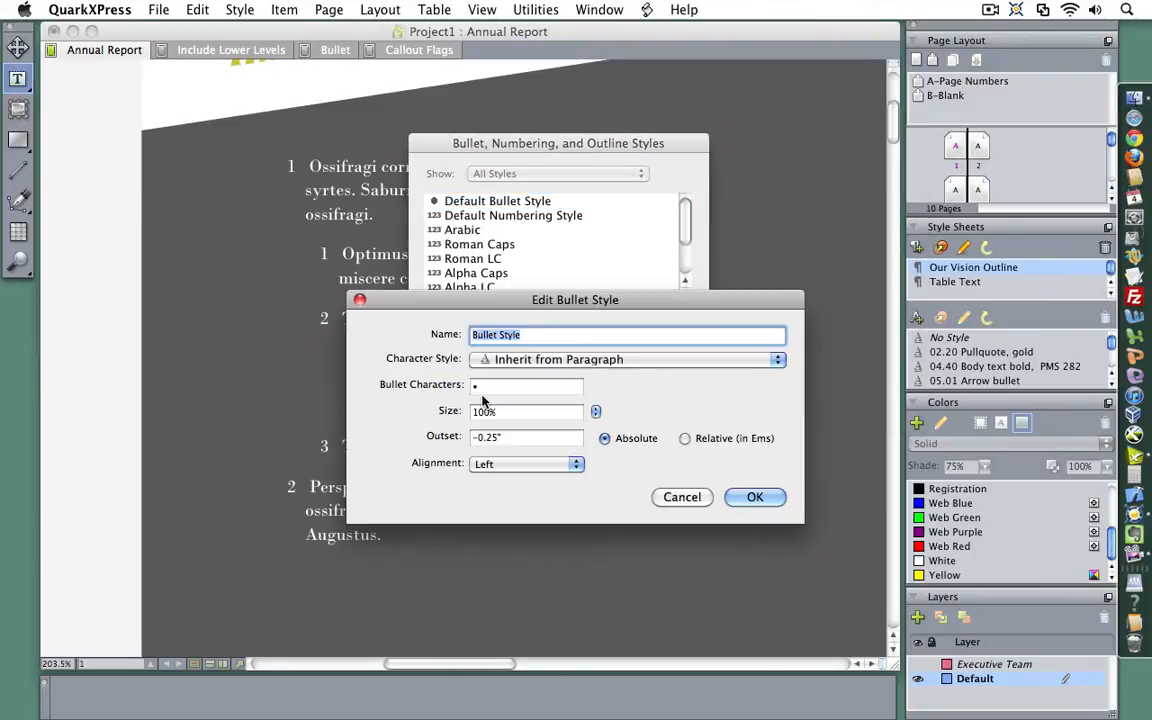
pyautogui.write('My ')
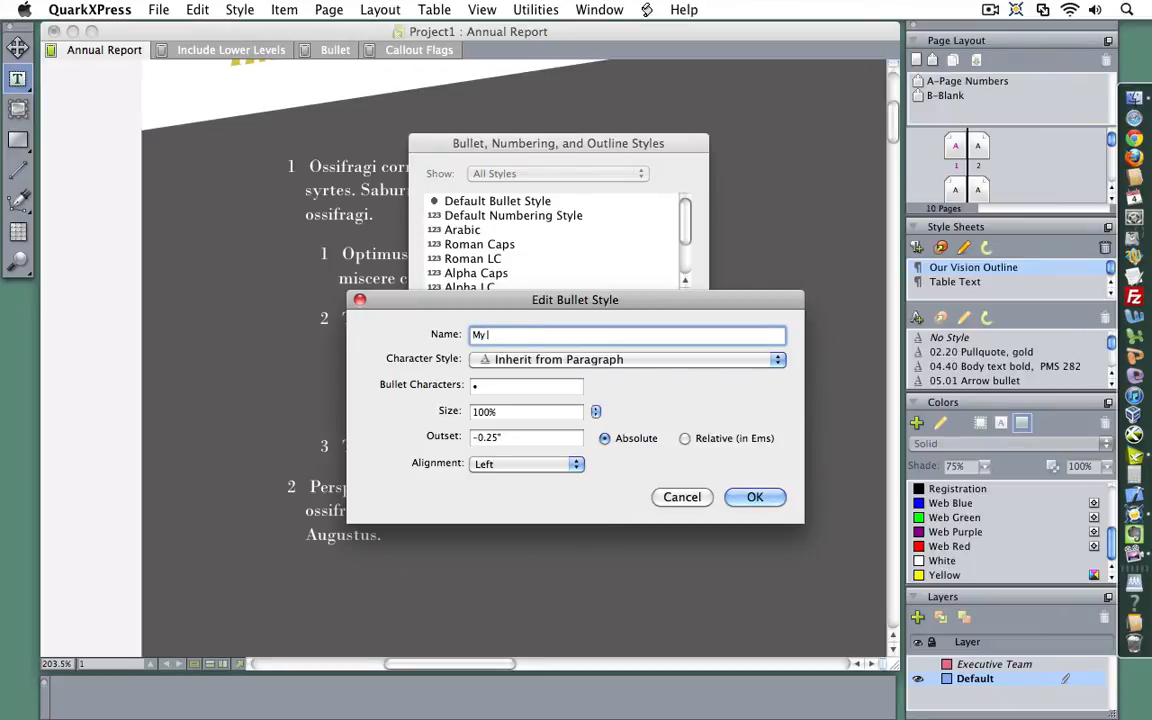
pyautogui.write('Bullet Style')
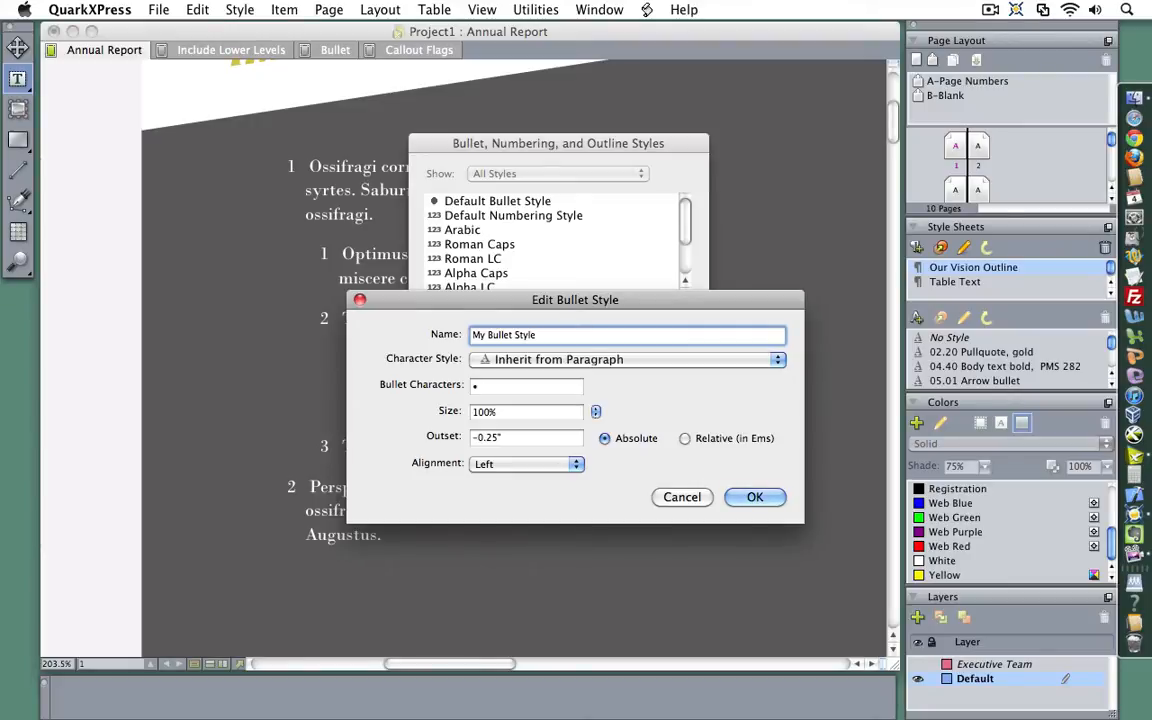
pyautogui.click(650, 360)
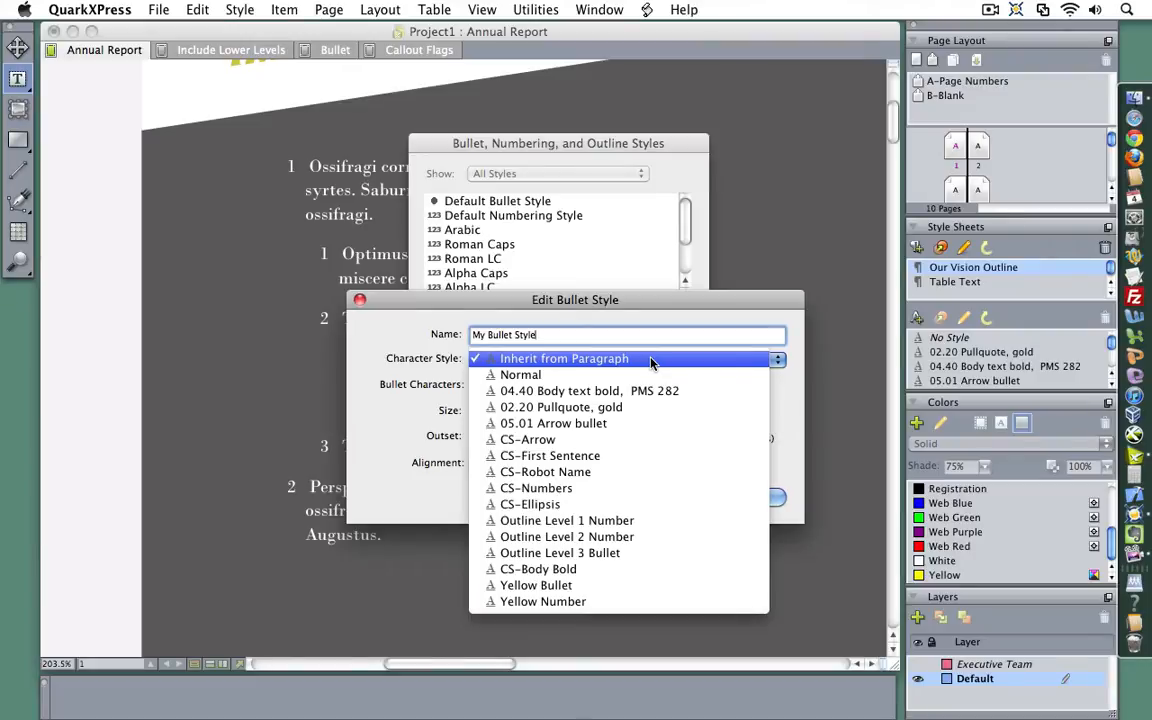
pyautogui.click(648, 592)
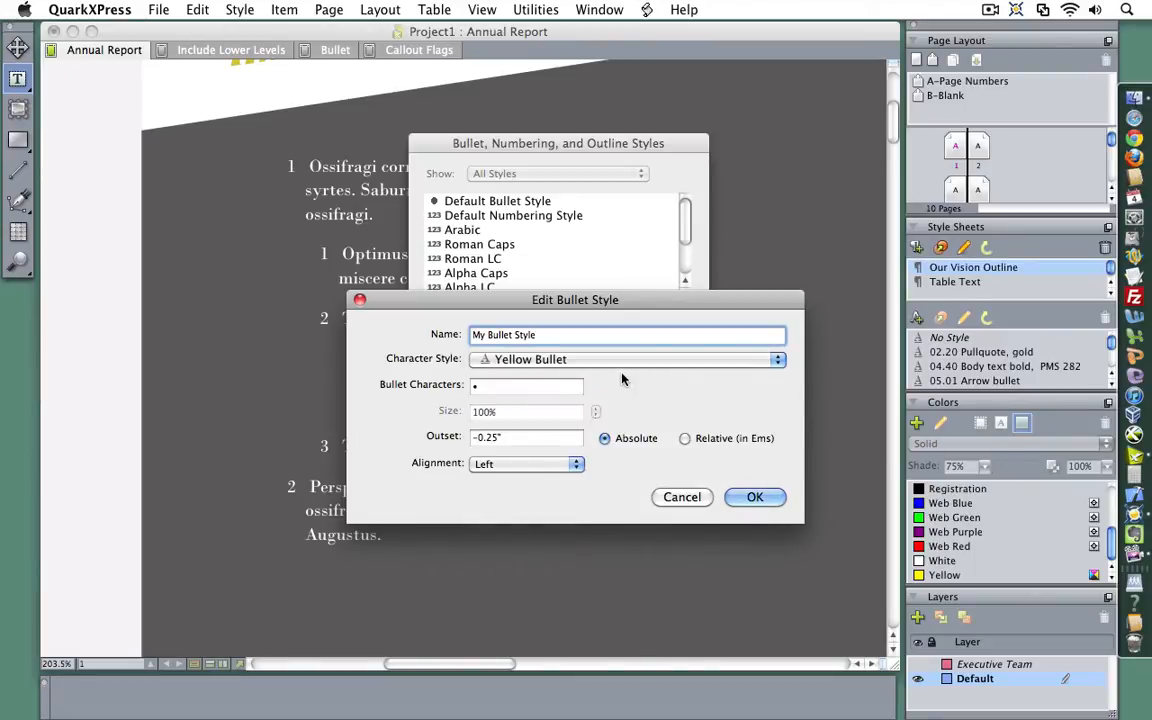
# Keep the round bullet character, an absolute outset of -0.25" and left alignment for the bullet style, and save the styles.
pyautogui.click(552, 387)
pyautogui.moveTo(552, 387); pyautogui.dragTo(419, 386)
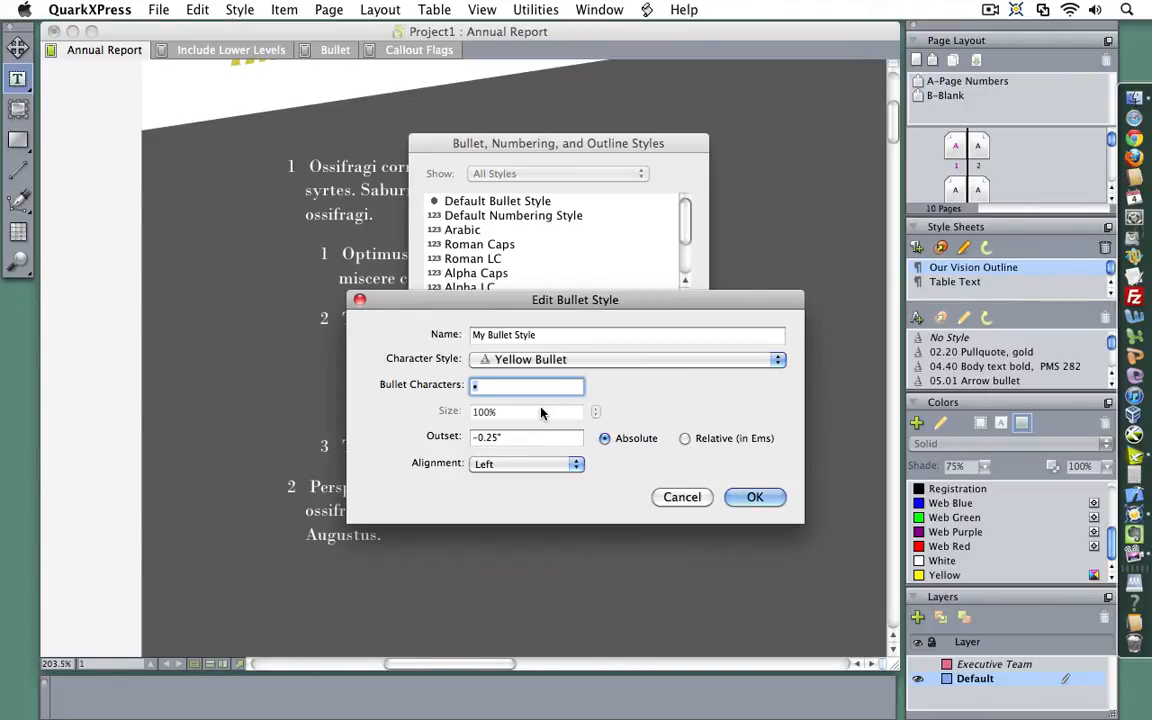
pyautogui.press('Tab')
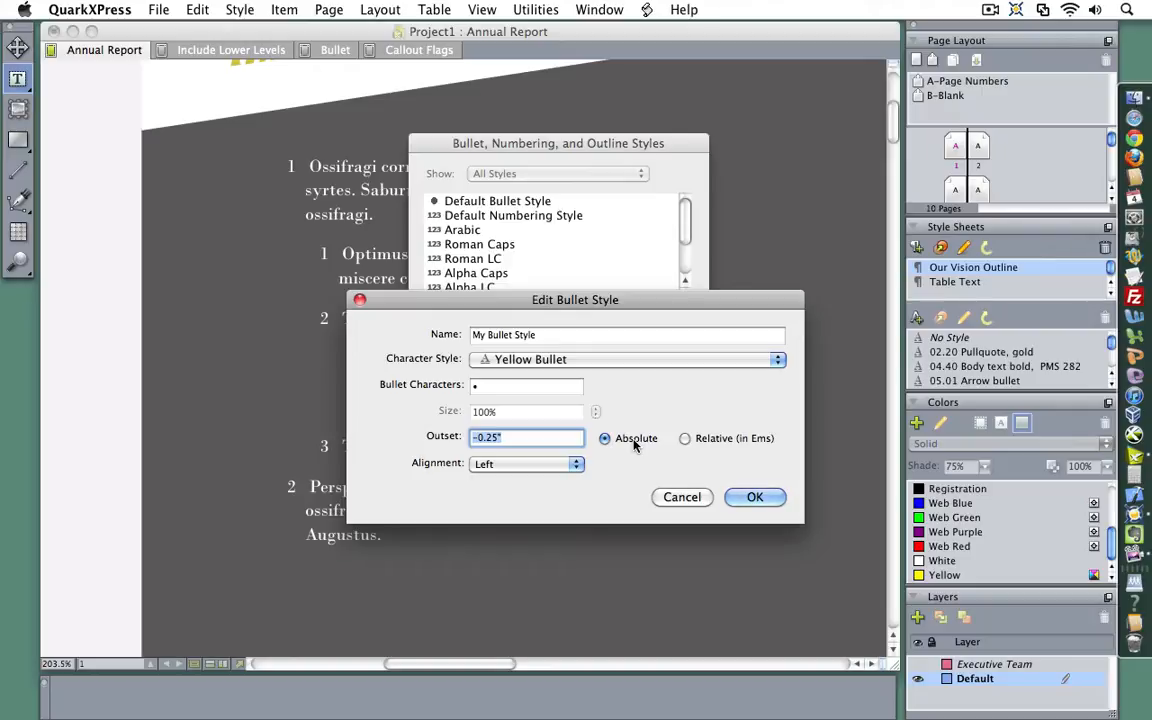
pyautogui.click(684, 438)
pyautogui.click(605, 439)
pyautogui.click(576, 464)
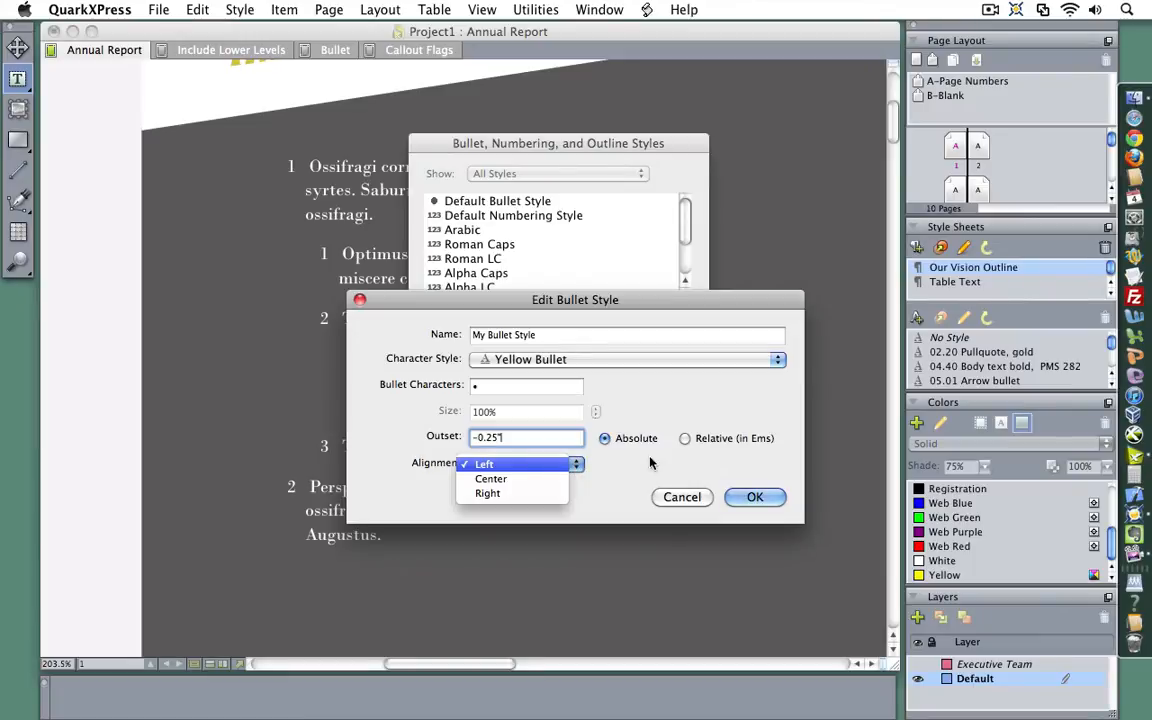
pyautogui.click(753, 497)
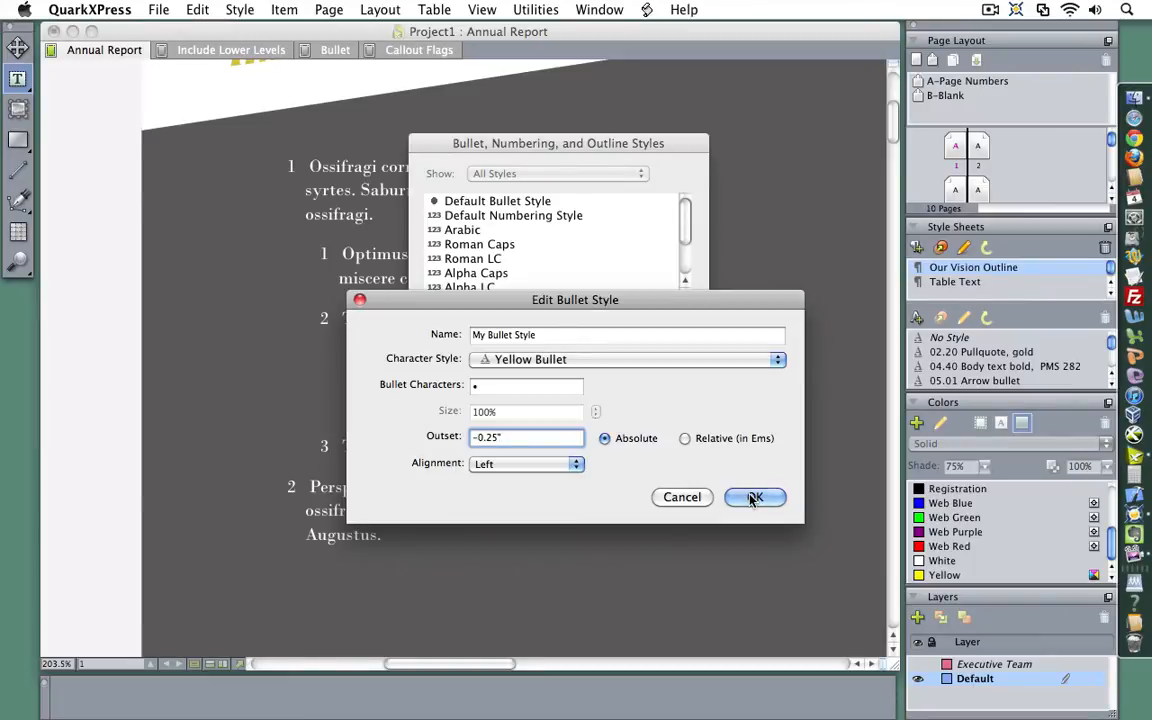
pyautogui.click(753, 497)
pyautogui.click(684, 399)
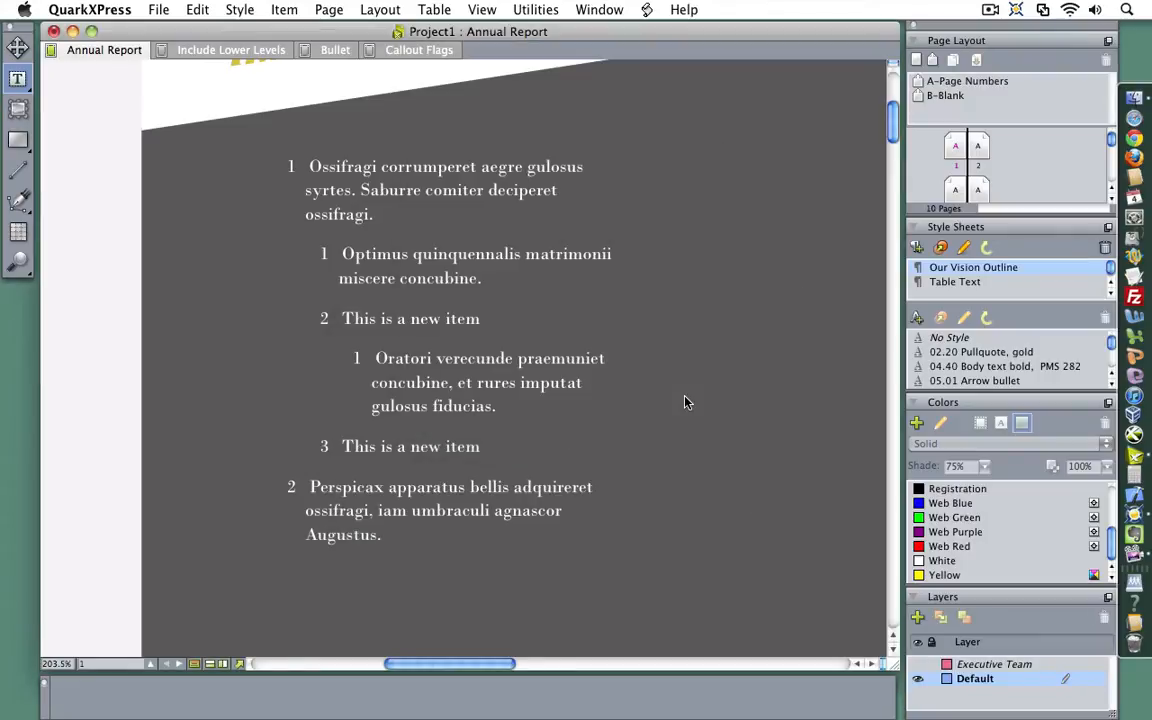
# Apply My Bullet Style to all paragraphs of the numbered outline text and deselect the text box.
pyautogui.click(449, 527)
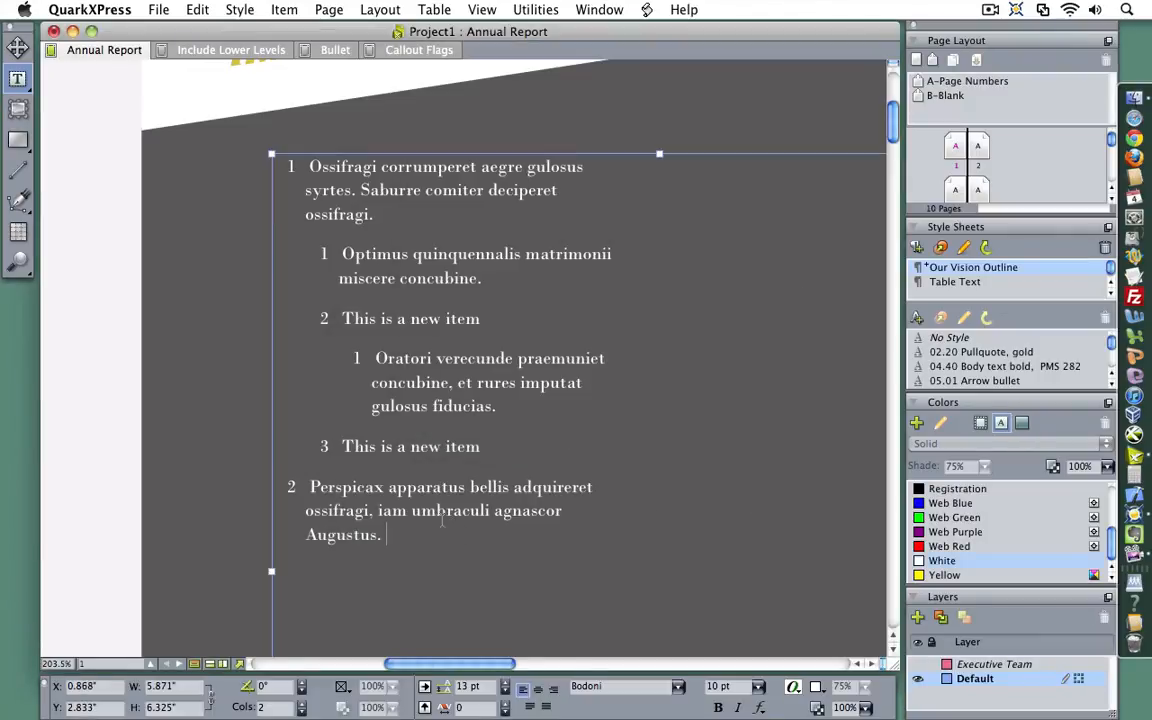
pyautogui.moveTo(449, 527); pyautogui.dragTo(413, 166)
pyautogui.moveTo(484, 708)
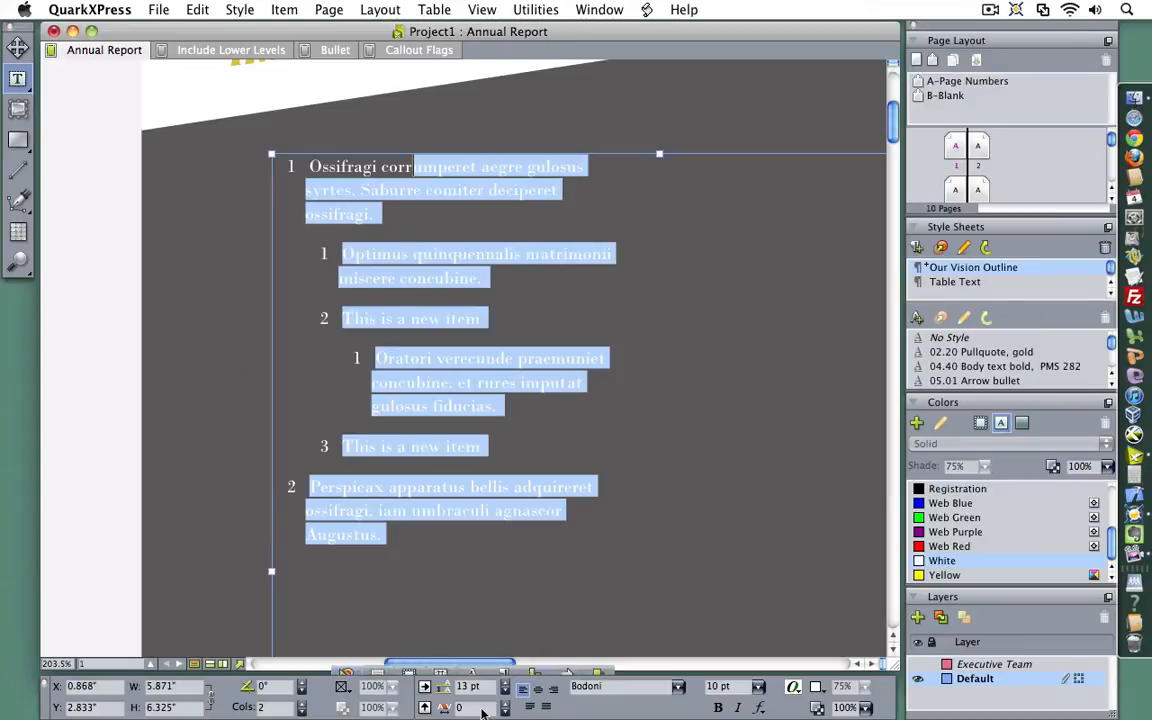
pyautogui.click(503, 665)
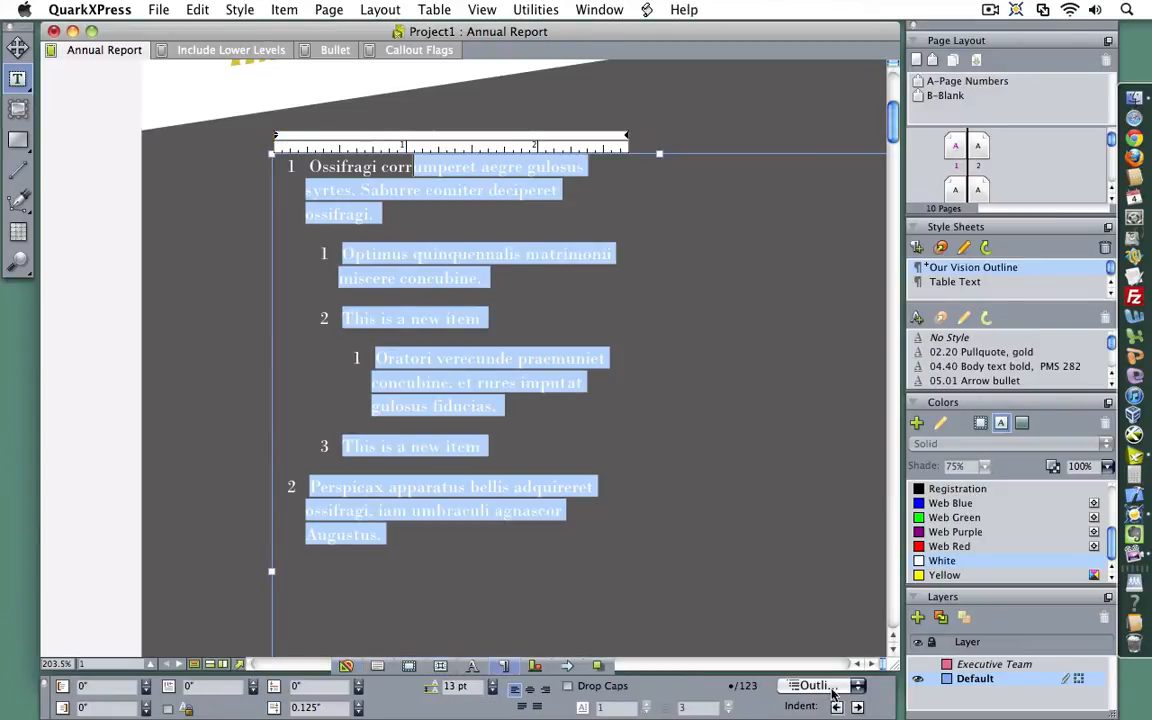
pyautogui.click(817, 685)
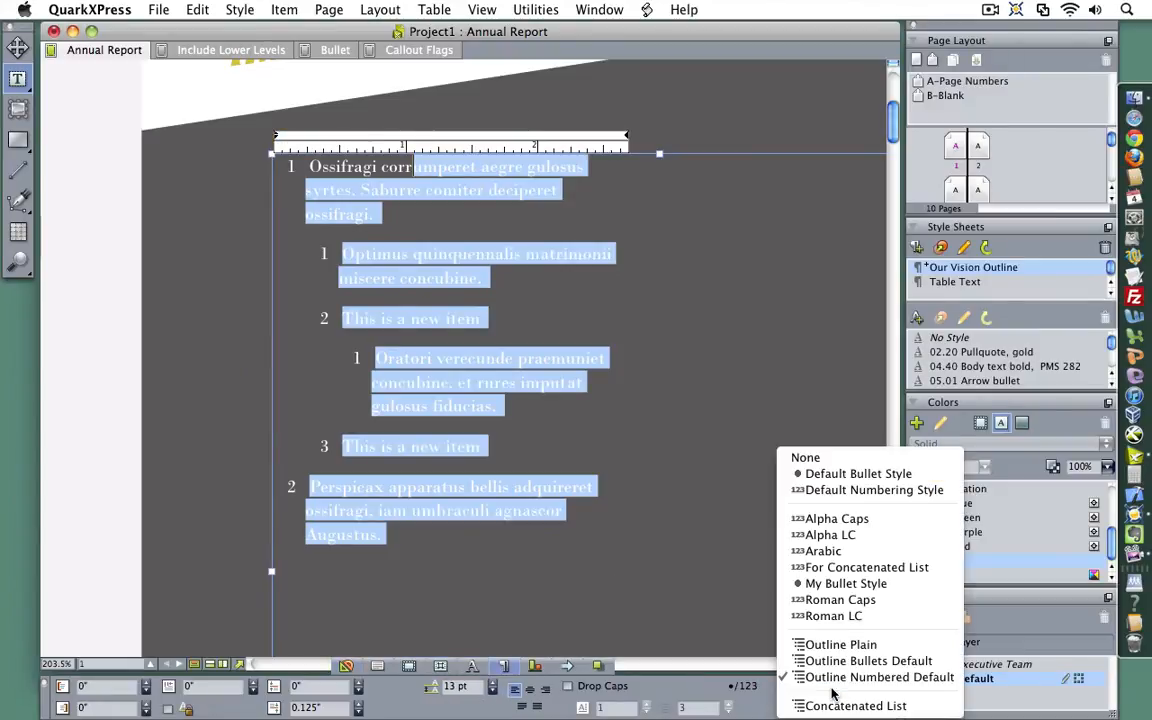
pyautogui.click(838, 584)
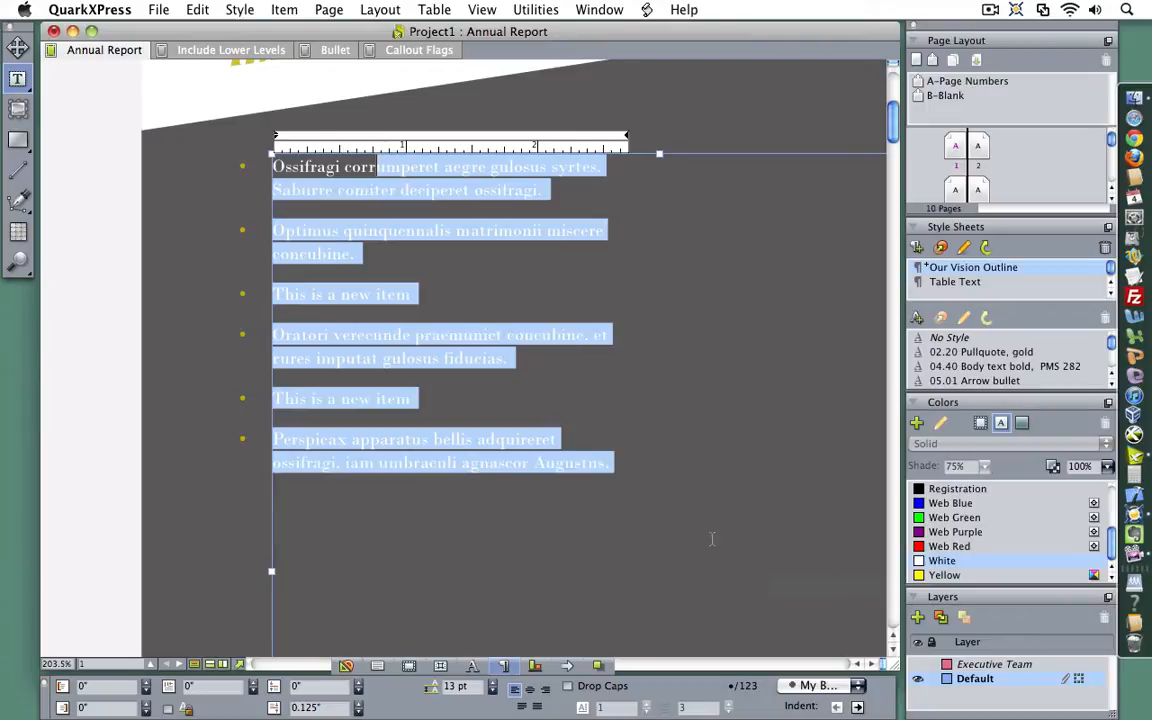
pyautogui.click(104, 478)
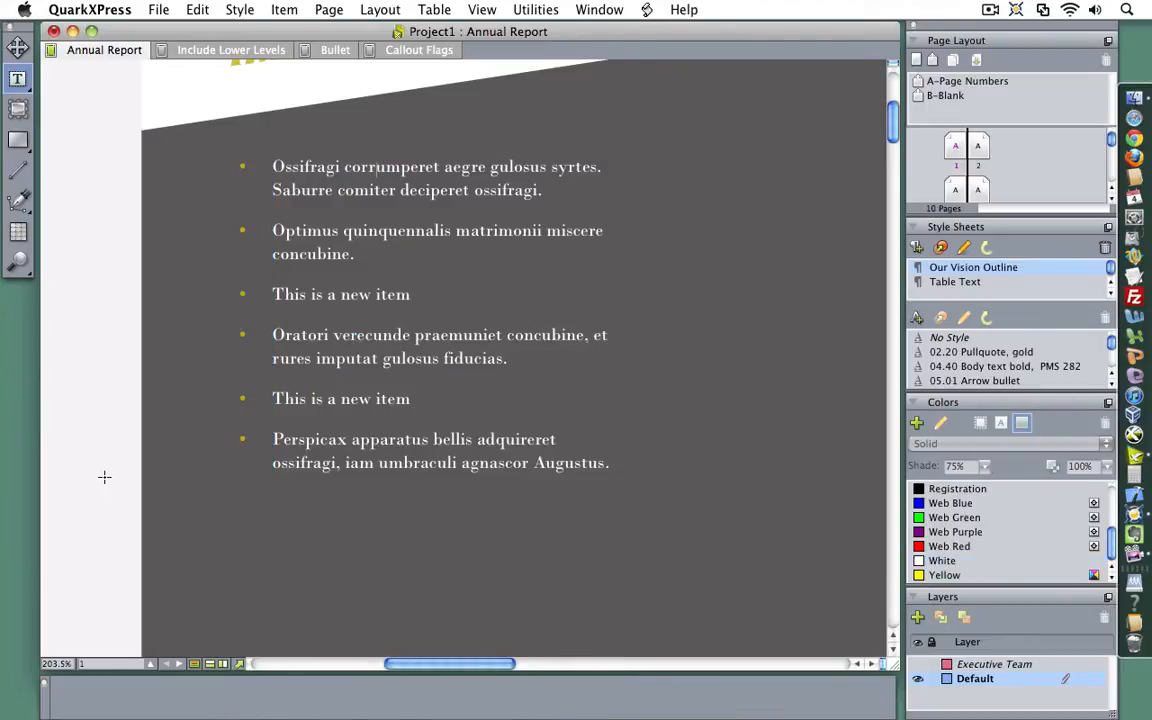
# Create a new numbering style named "My Numbering Style" that uses the Yellow Number character style.
pyautogui.click(196, 9)
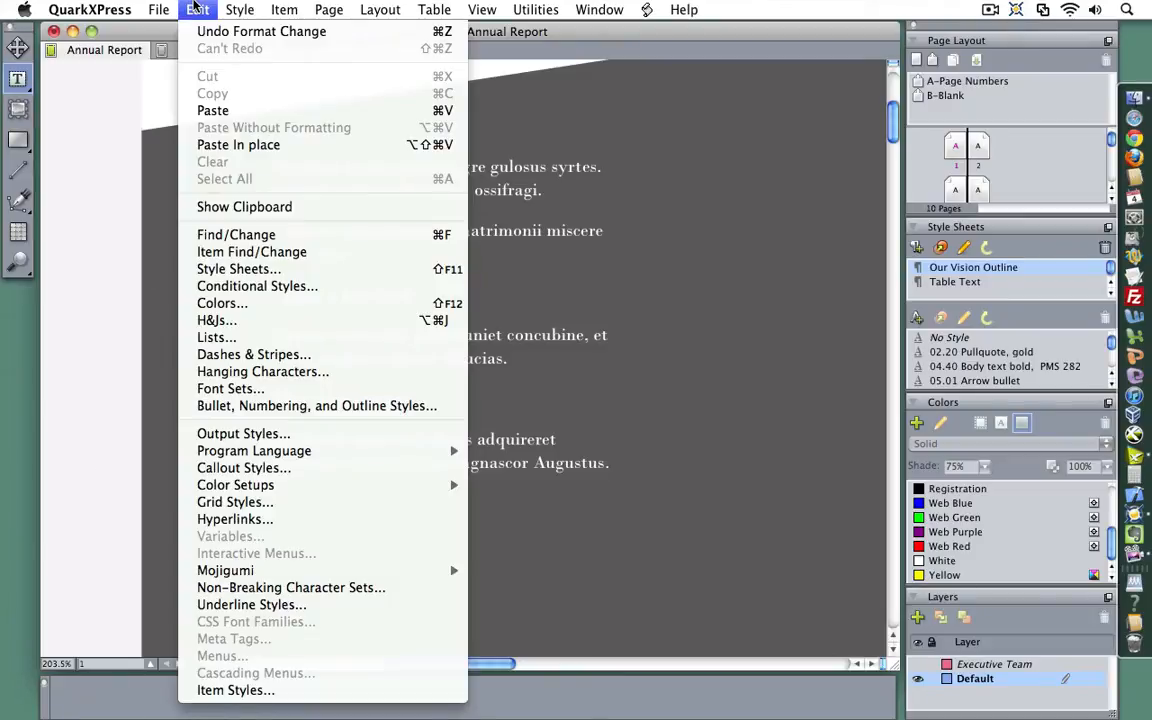
pyautogui.click(435, 407)
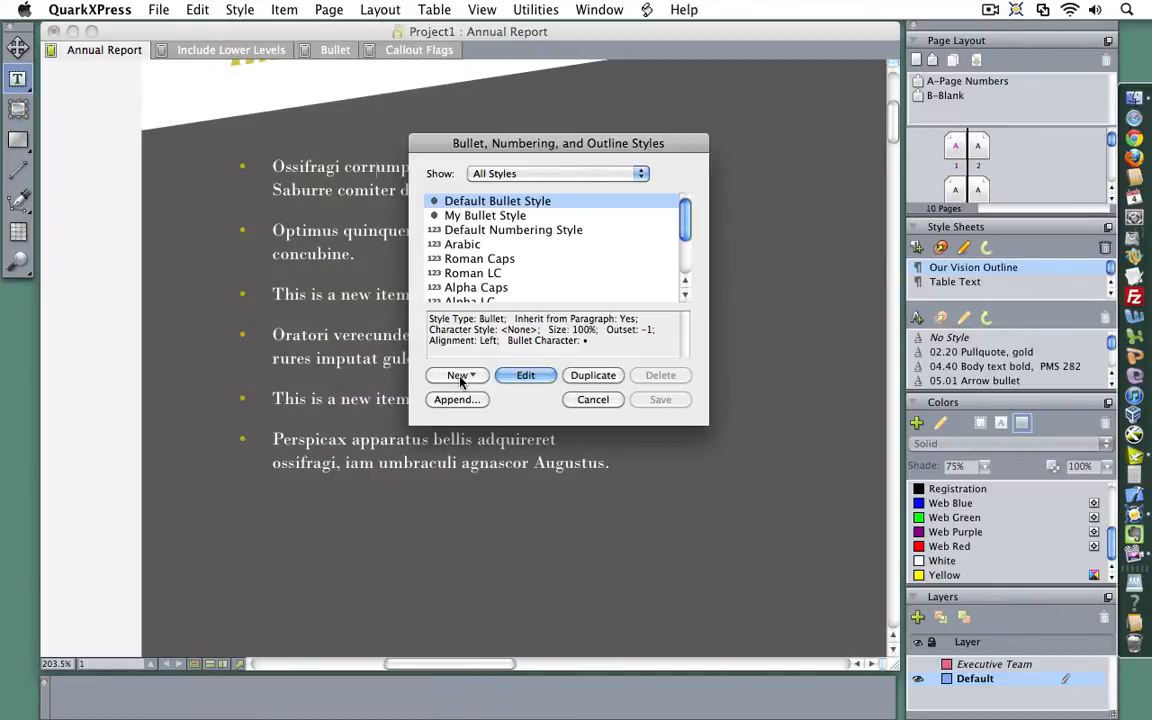
pyautogui.click(459, 376)
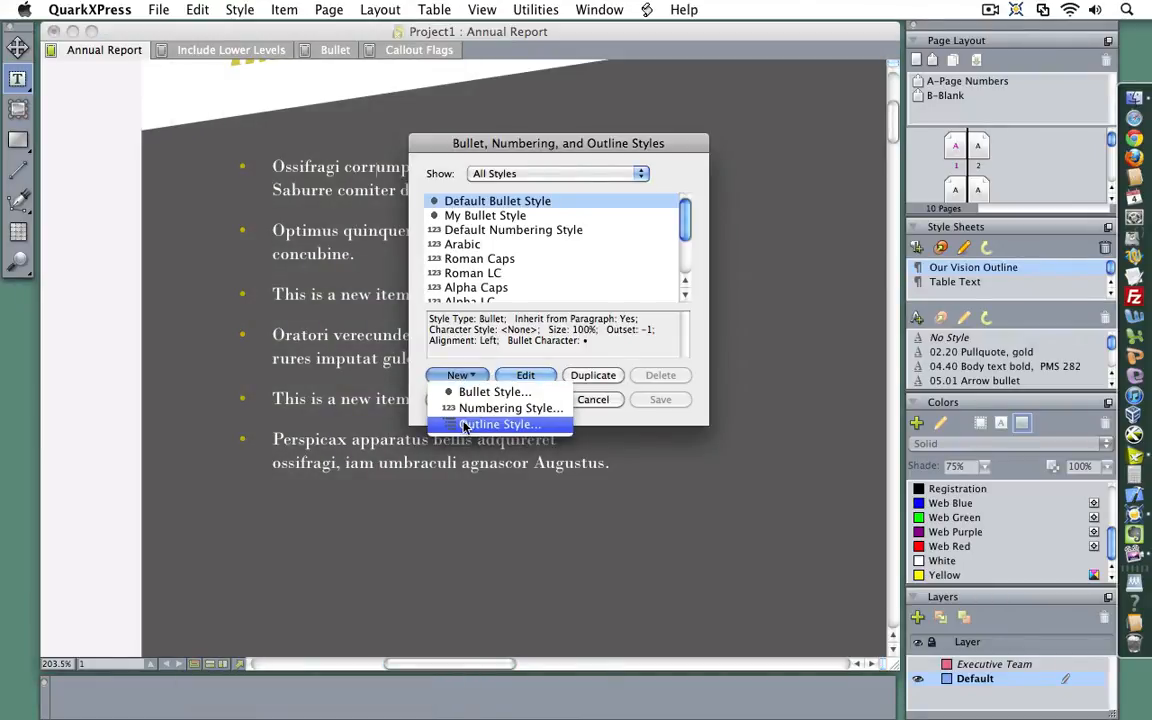
pyautogui.click(464, 408)
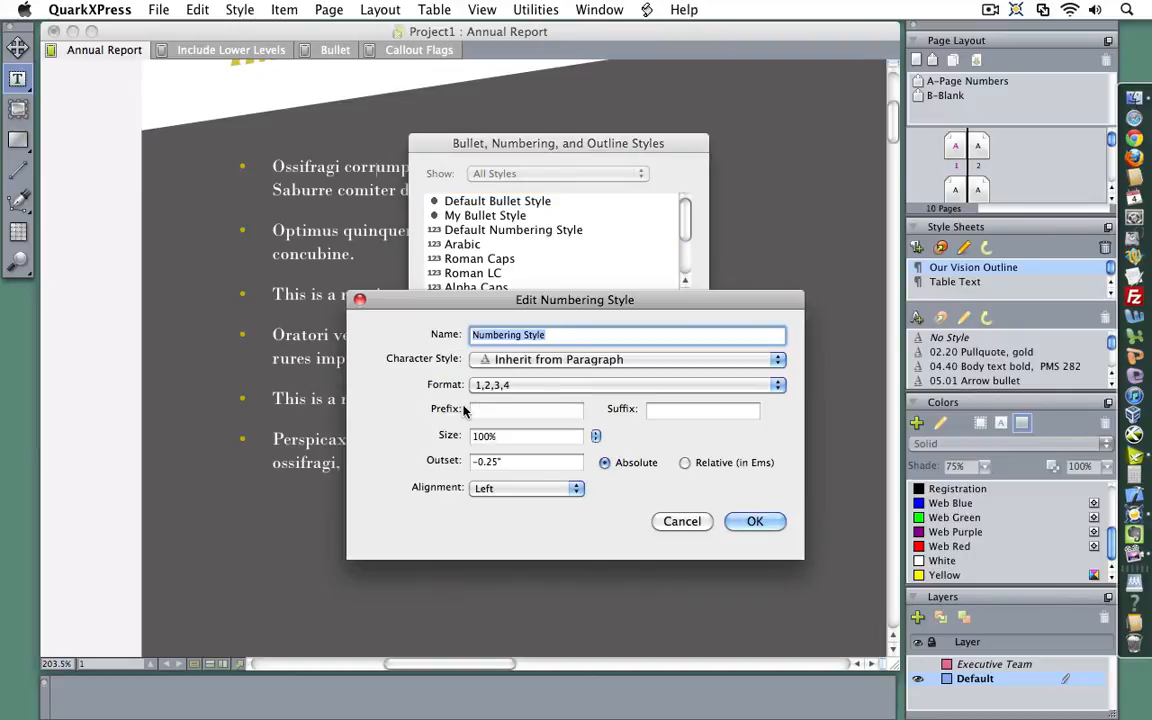
pyautogui.write('My ')
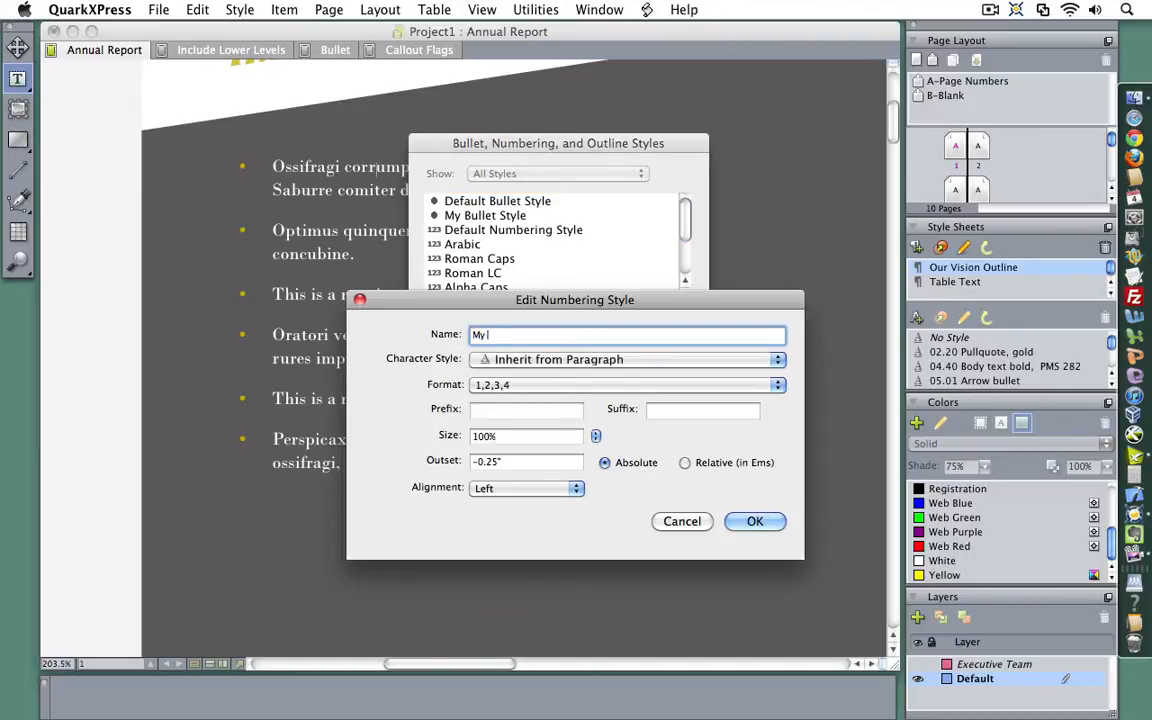
pyautogui.write('Numbering Style')
pyautogui.click(633, 358)
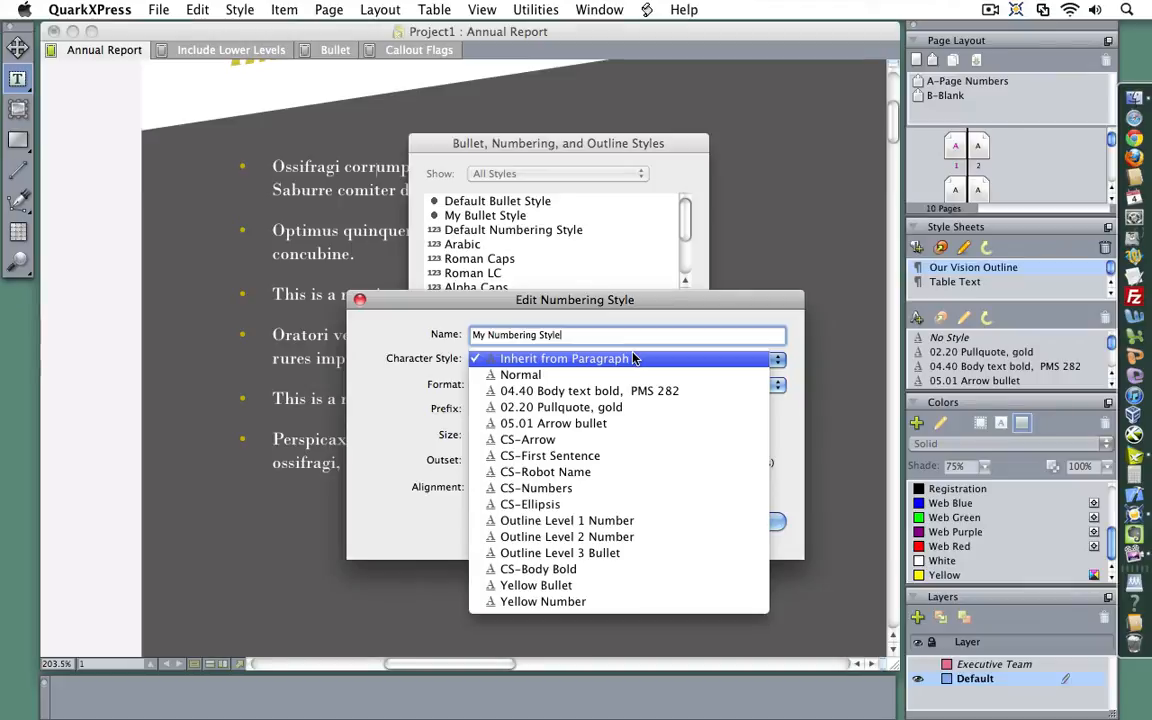
pyautogui.click(658, 601)
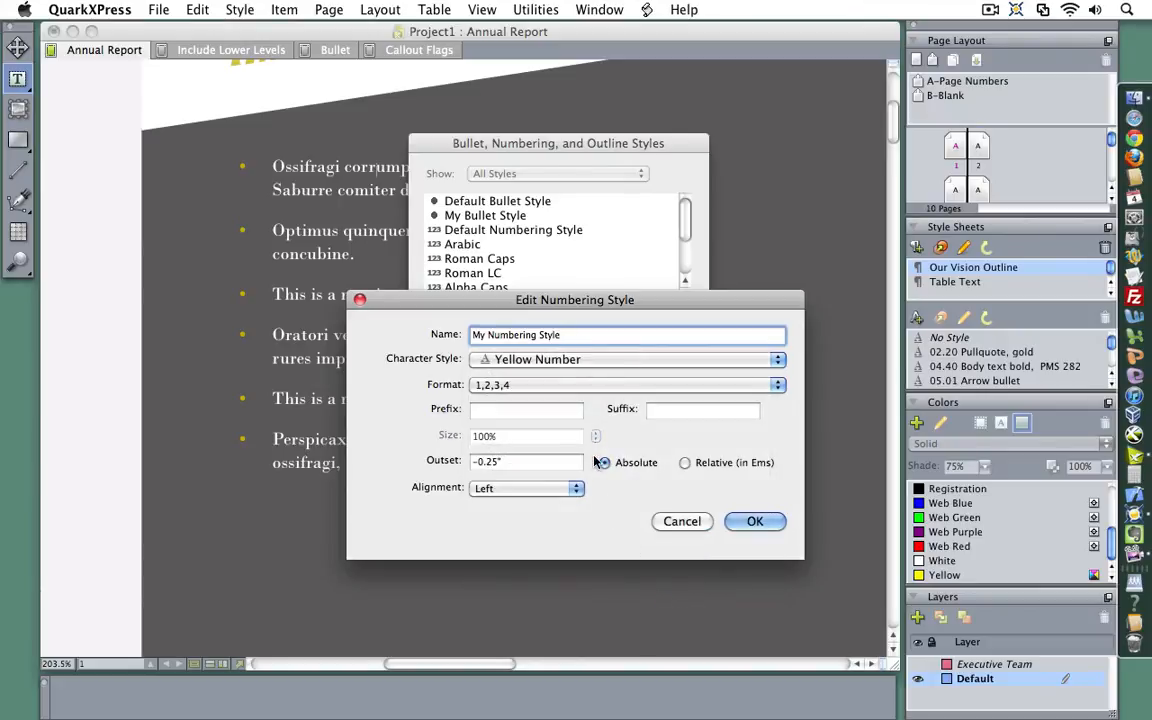
# Set the numbering style's format to i,ii,iii,iv with a period as suffix, and save the styles.
pyautogui.click(592, 385)
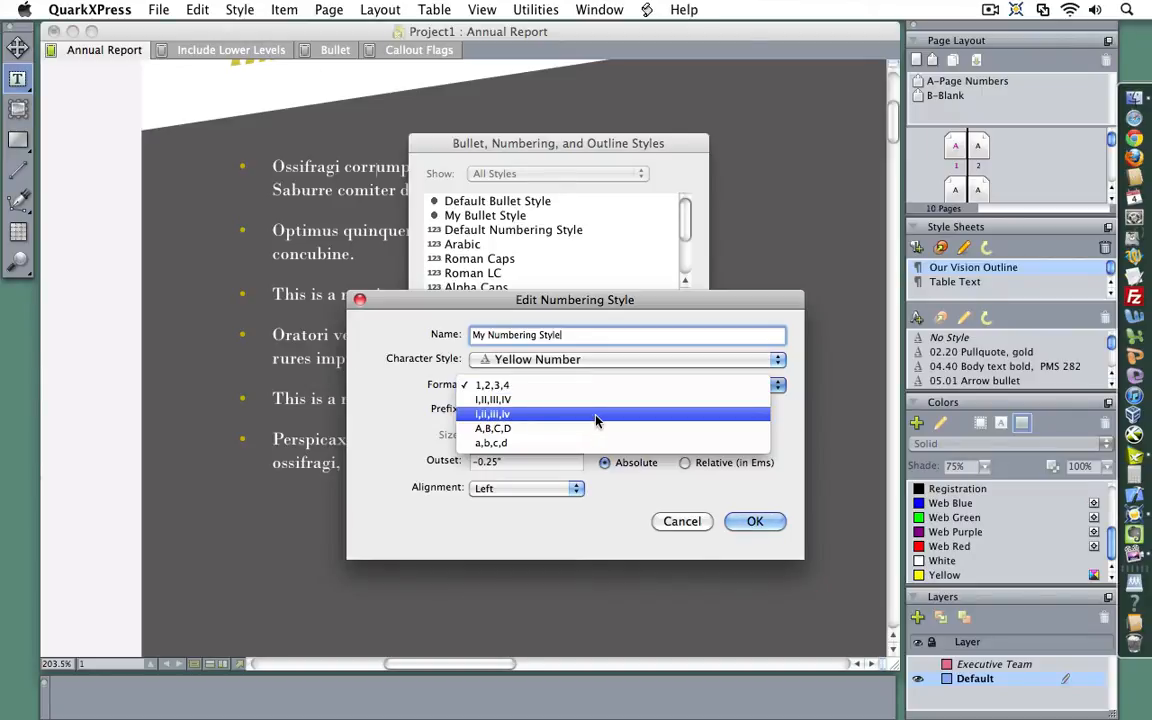
pyautogui.click(596, 421)
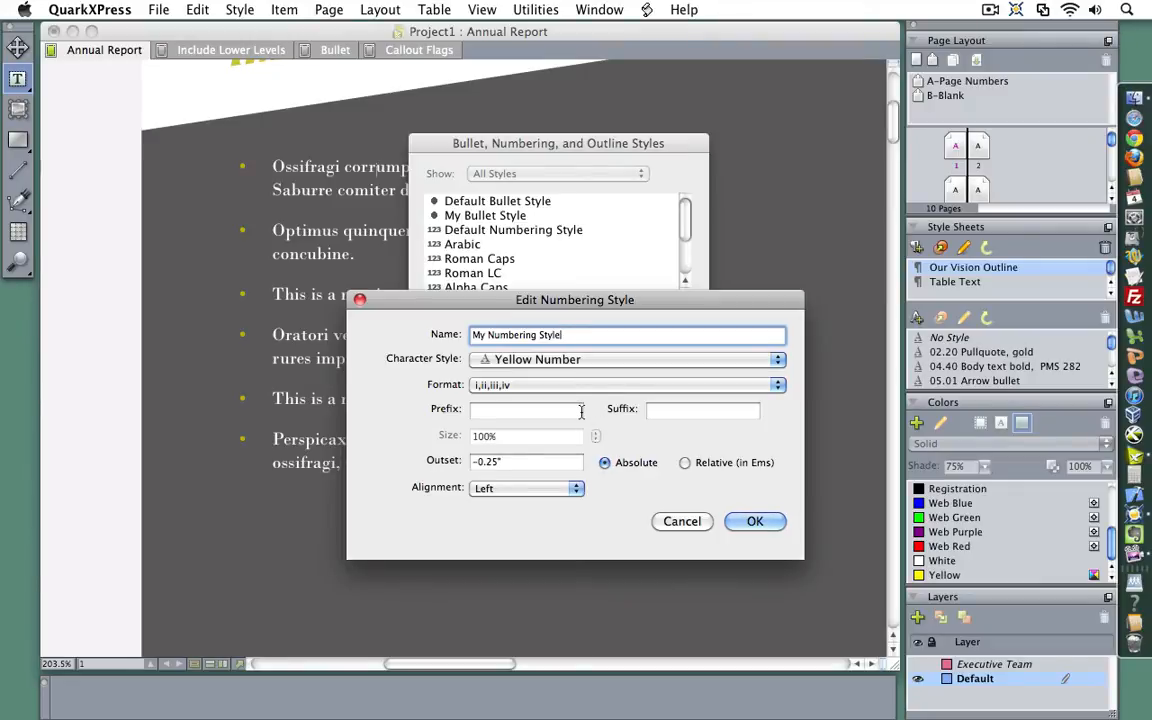
pyautogui.click(579, 410)
pyautogui.click(661, 412)
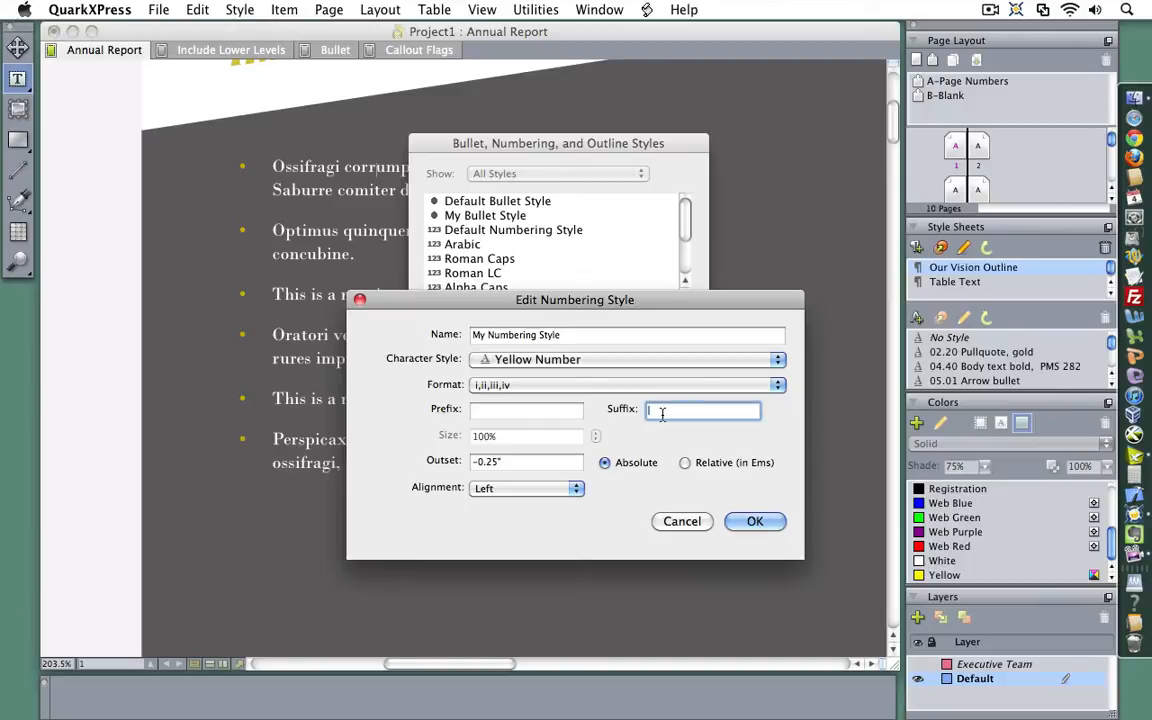
pyautogui.write('.')
pyautogui.click(602, 336)
pyautogui.click(754, 522)
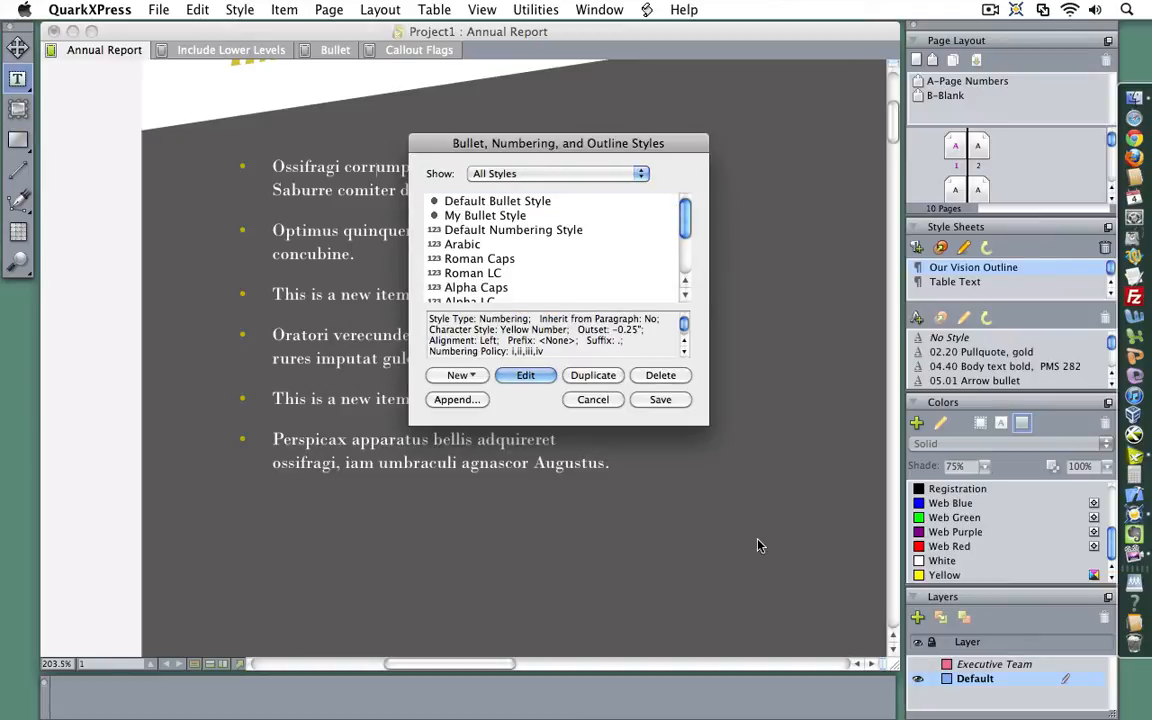
pyautogui.click(672, 403)
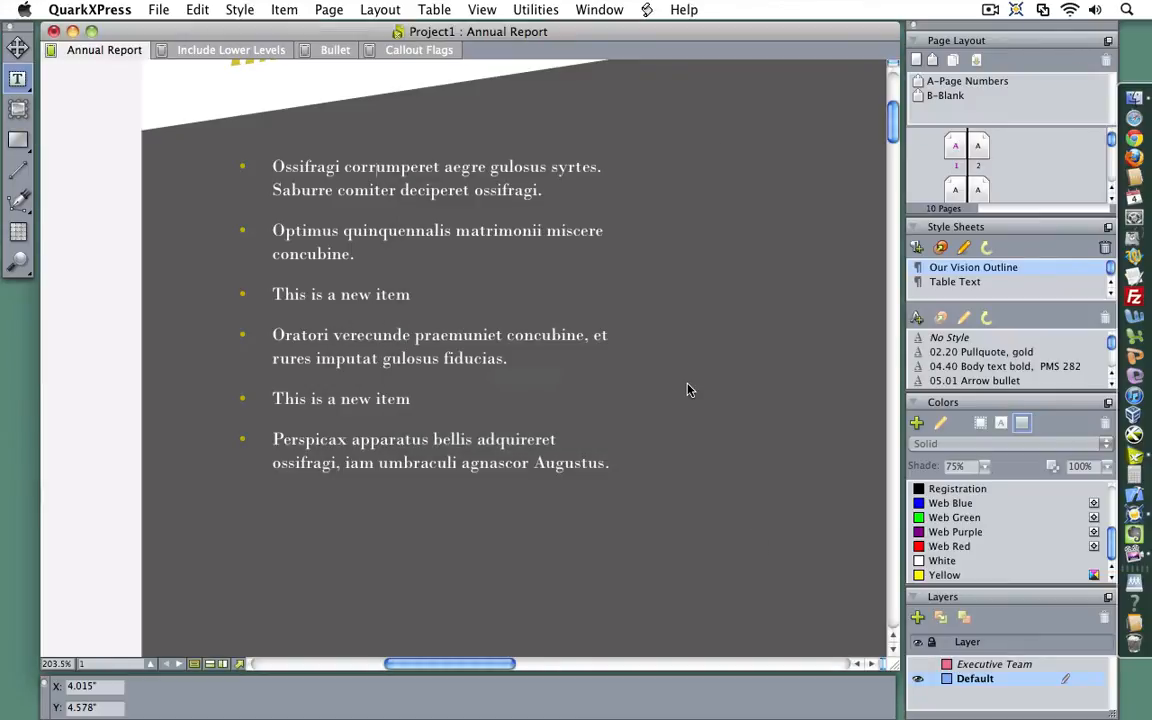
# Apply My Numbering Style to all paragraphs of the bulleted list and deselect the text box.
pyautogui.click(399, 464)
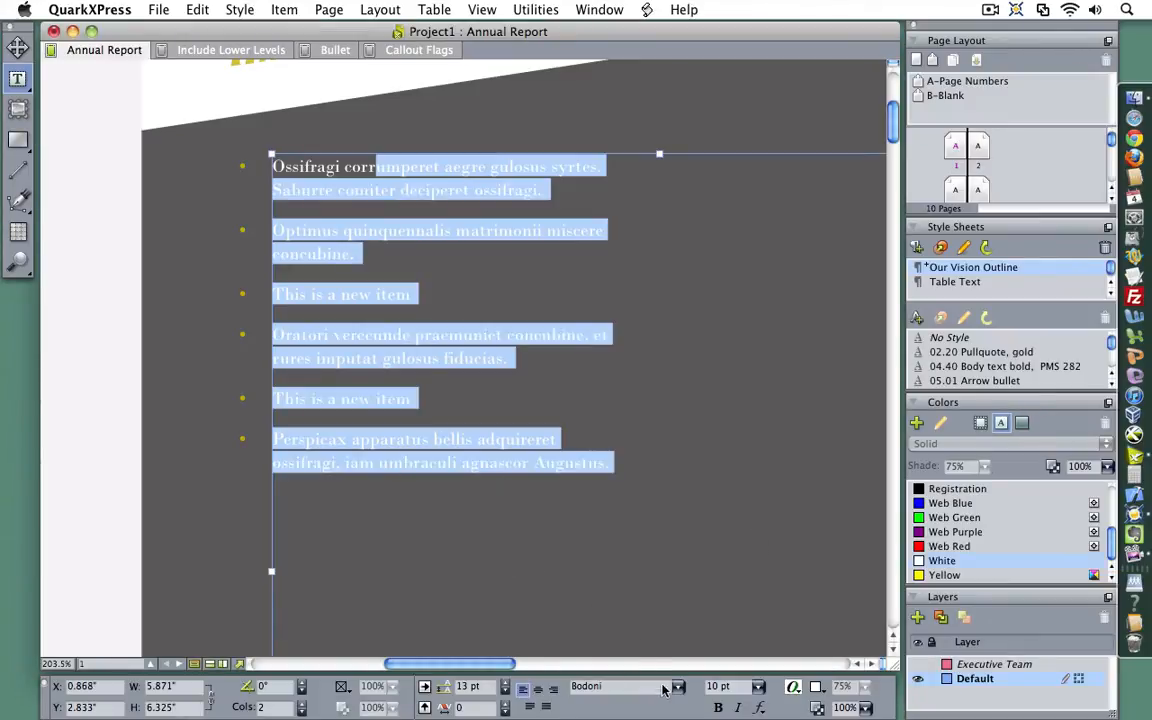
pyautogui.moveTo(476, 683)
pyautogui.click(504, 665)
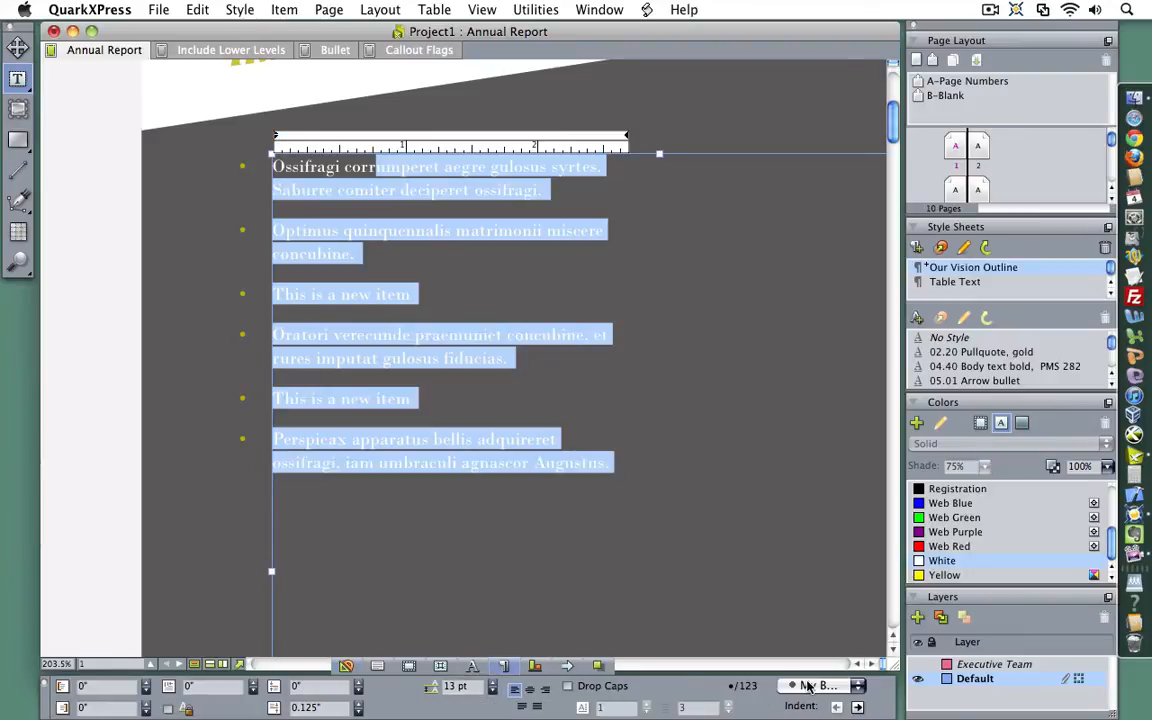
pyautogui.click(790, 689)
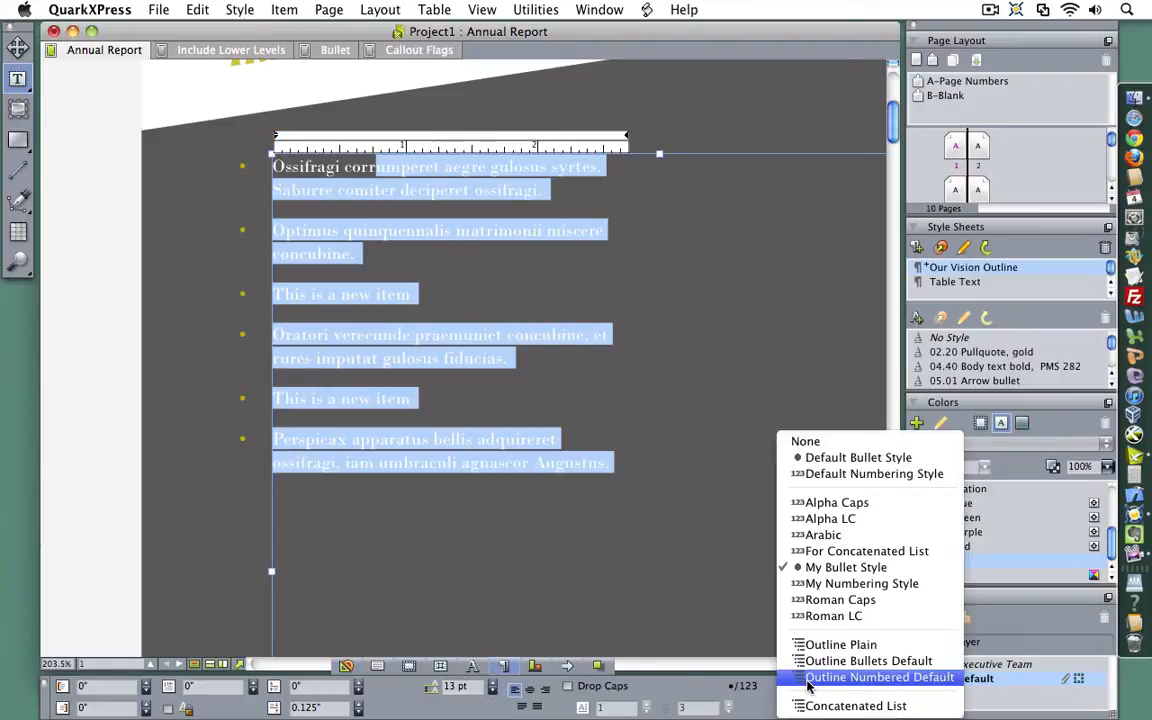
pyautogui.click(855, 584)
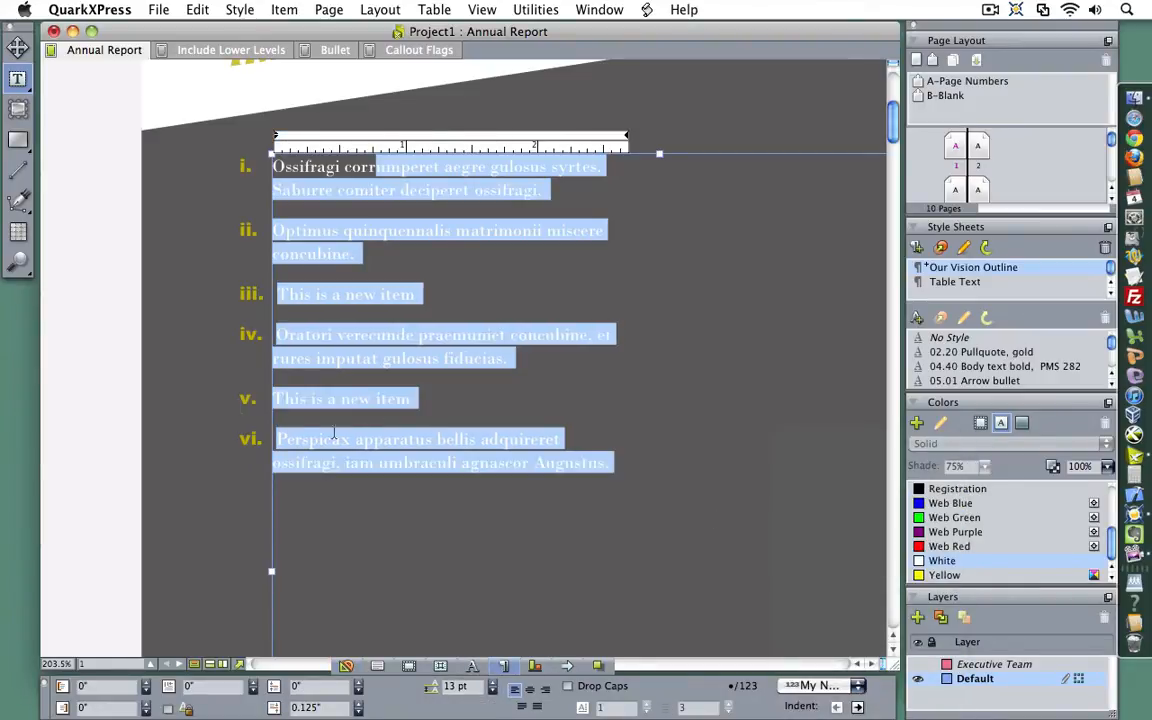
pyautogui.click(117, 366)
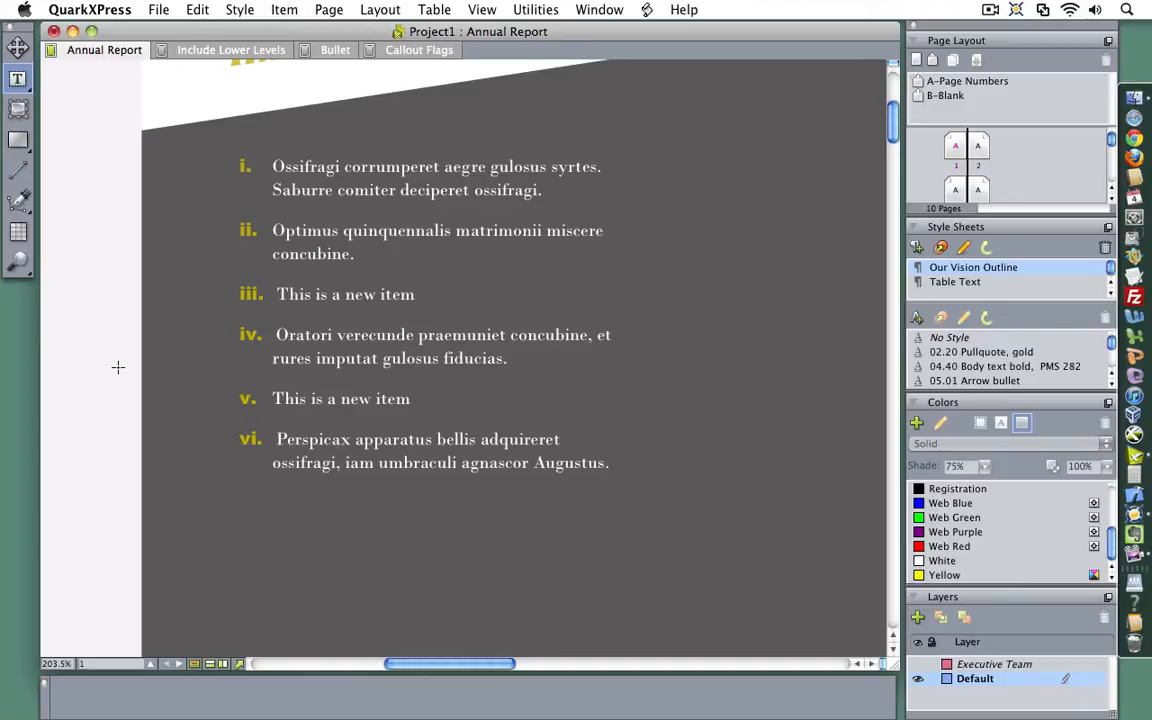
# Create a new outline style named "My Outline Style".
pyautogui.click(193, 9)
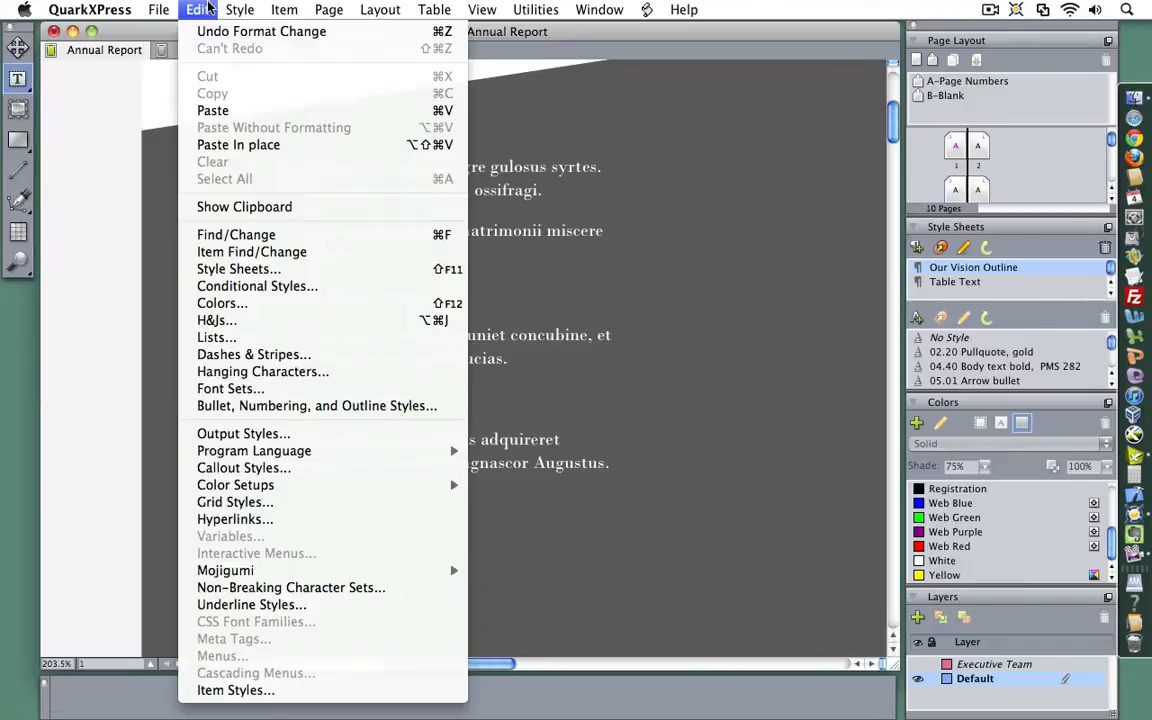
pyautogui.click(362, 406)
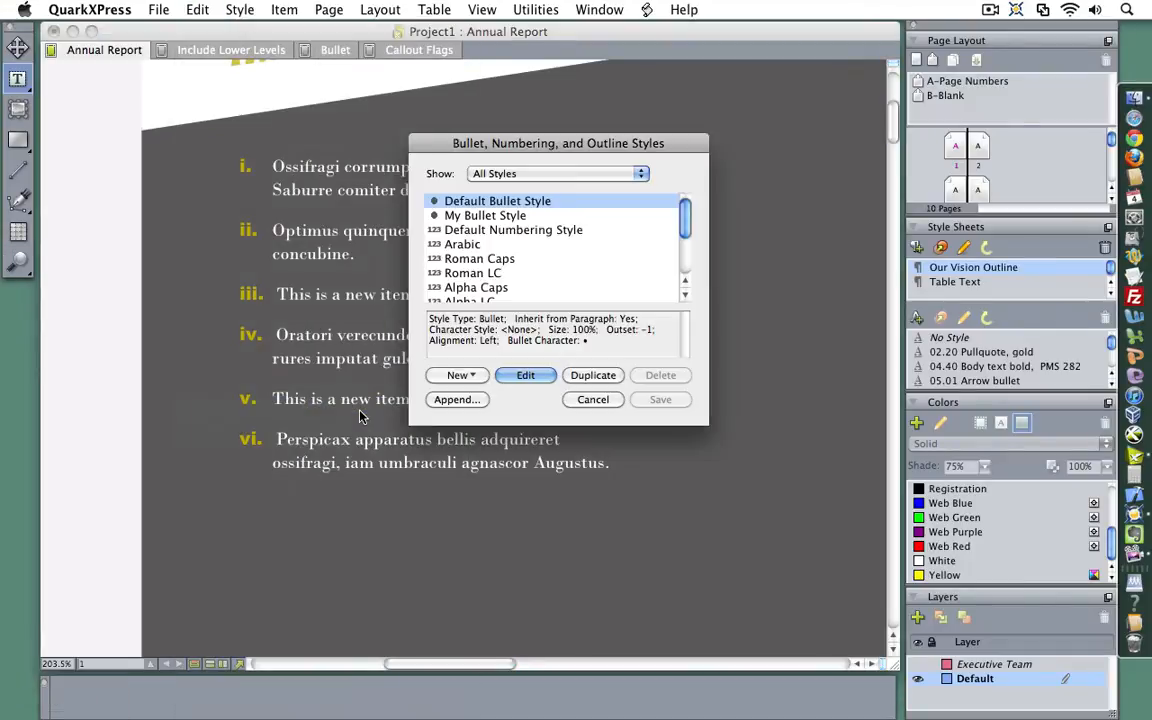
pyautogui.click(480, 377)
pyautogui.click(495, 424)
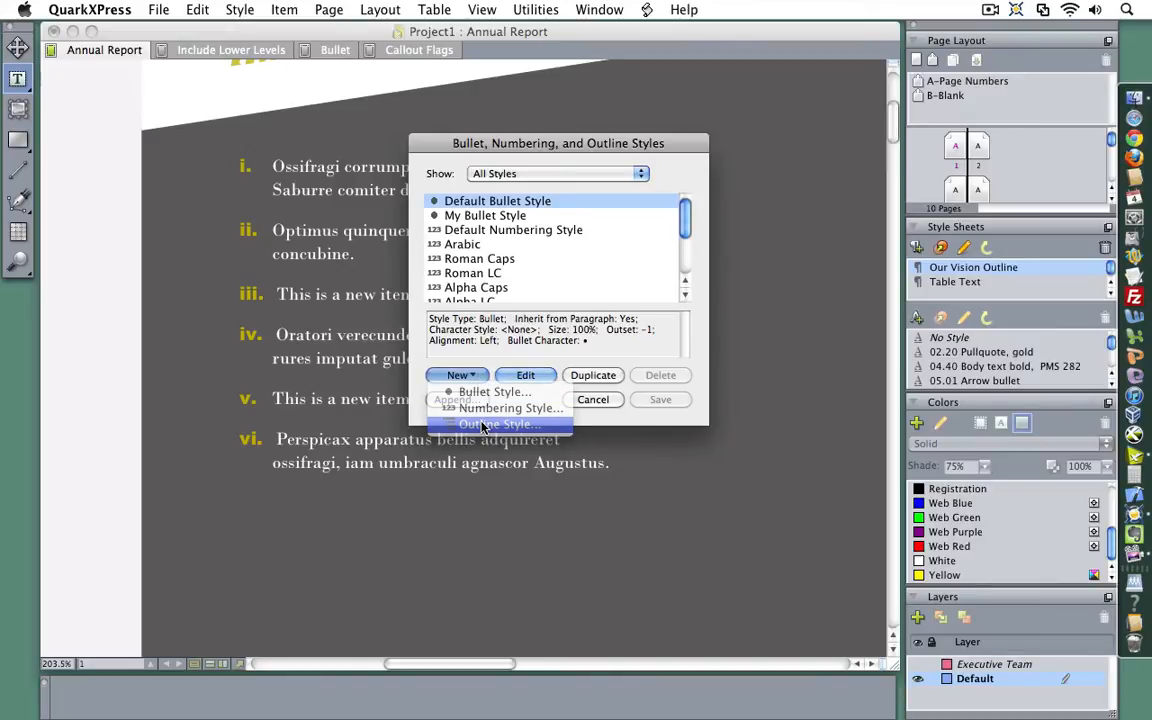
pyautogui.write('My Outline Style')
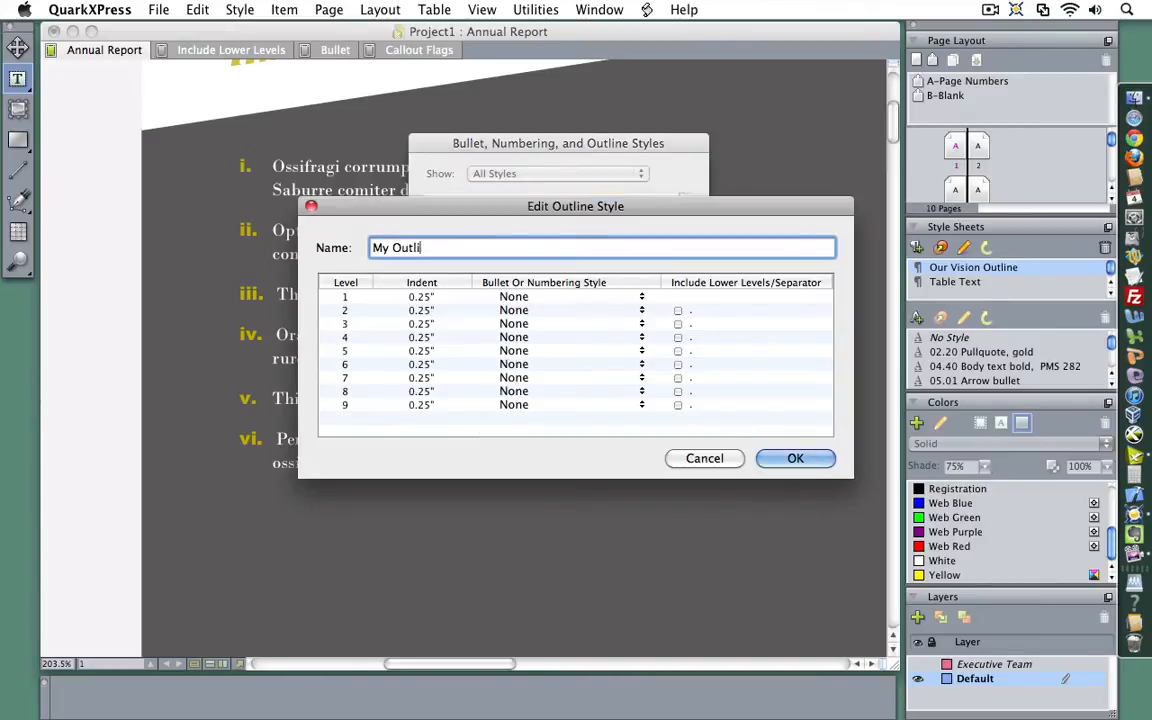
pyautogui.click(442, 298)
pyautogui.click(437, 311)
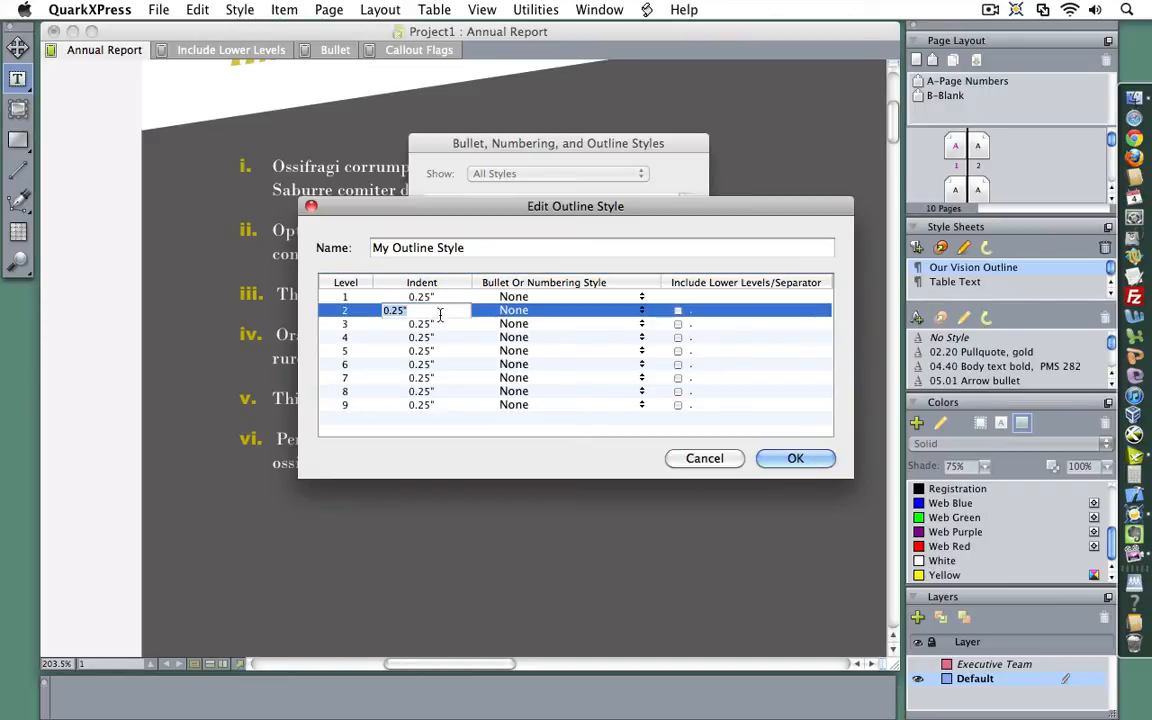
pyautogui.click(433, 325)
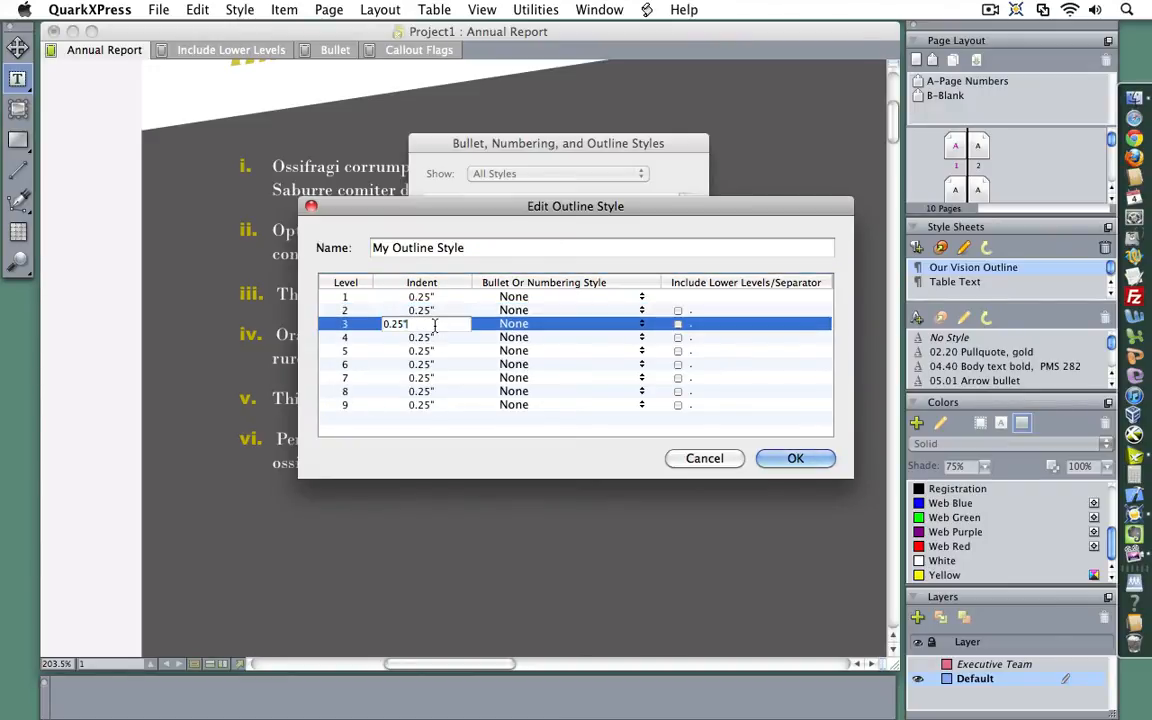
# Assign the Arabic numbering style to level 1 and Roman Caps to level 2 of the outline style.
pyautogui.click(630, 297)
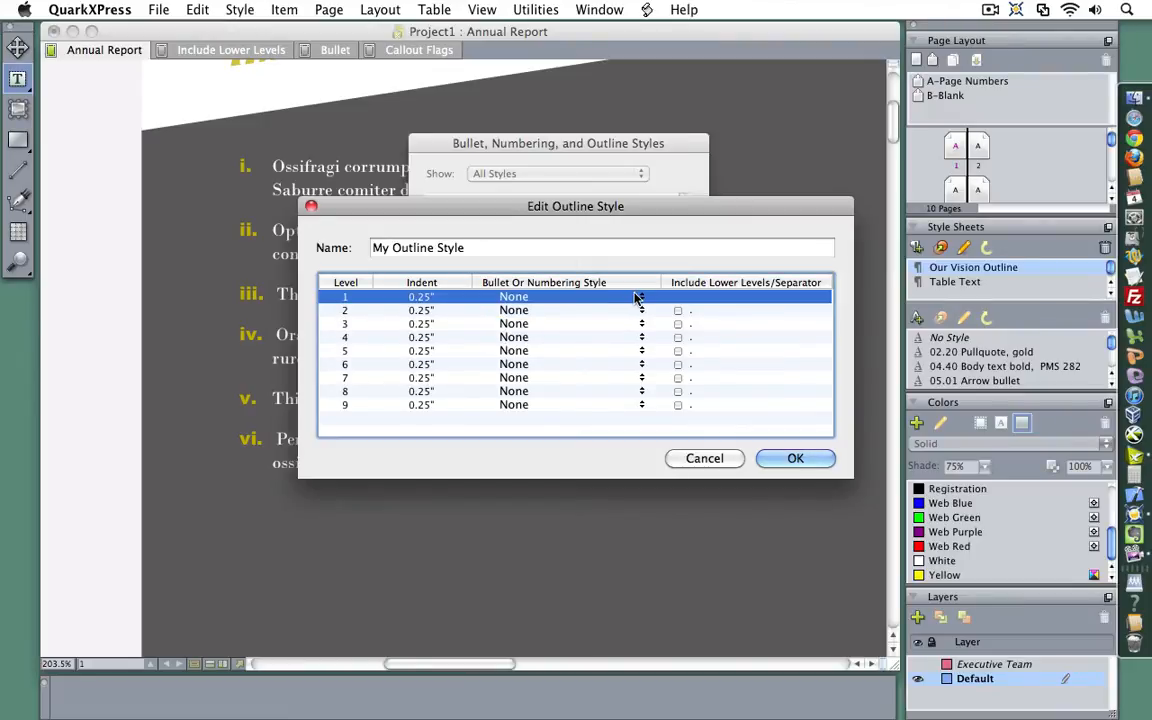
pyautogui.click(641, 297)
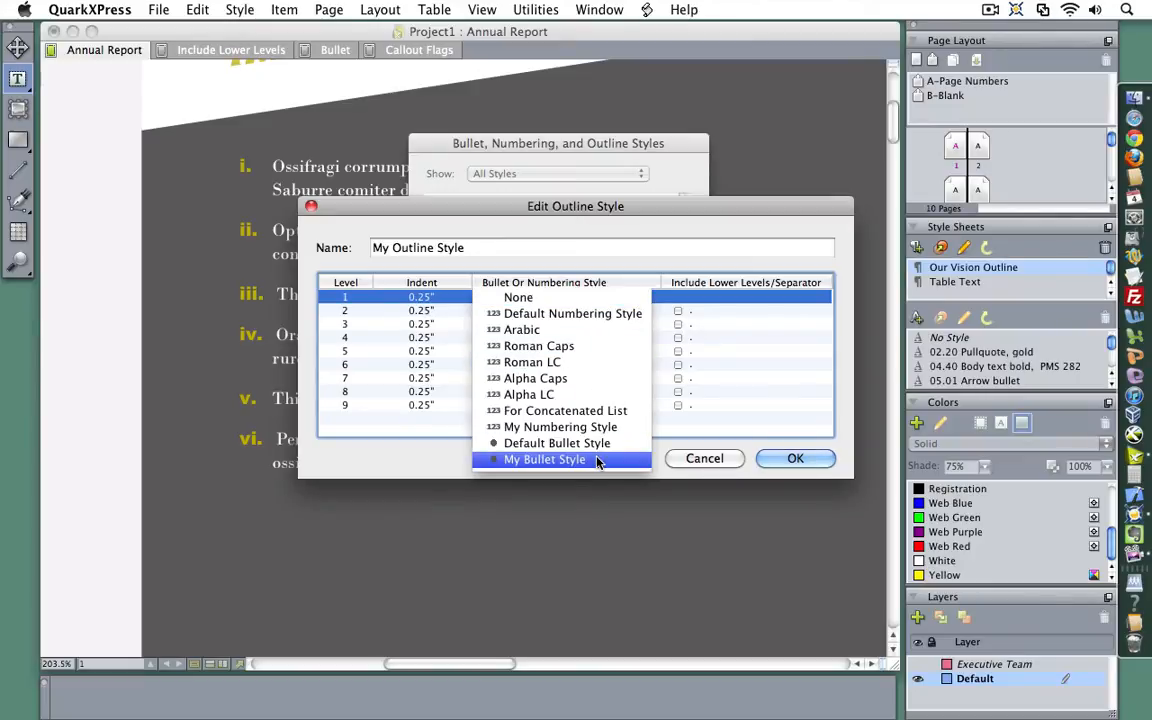
pyautogui.click(603, 331)
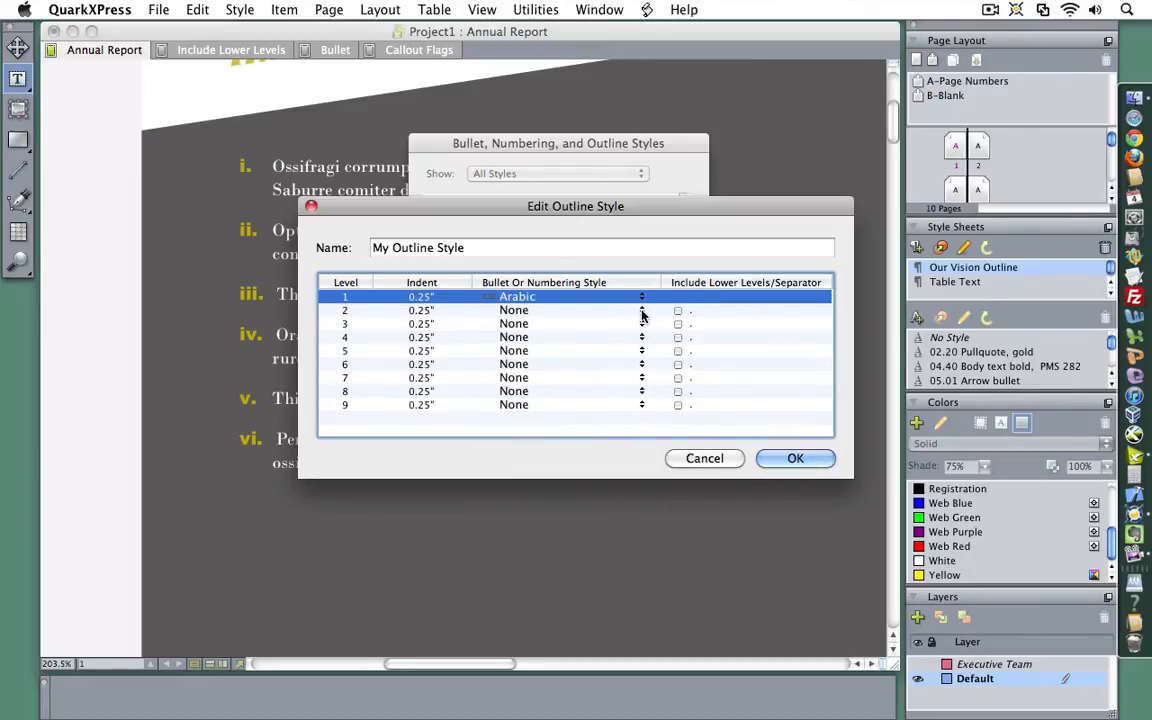
pyautogui.click(642, 316)
pyautogui.click(642, 311)
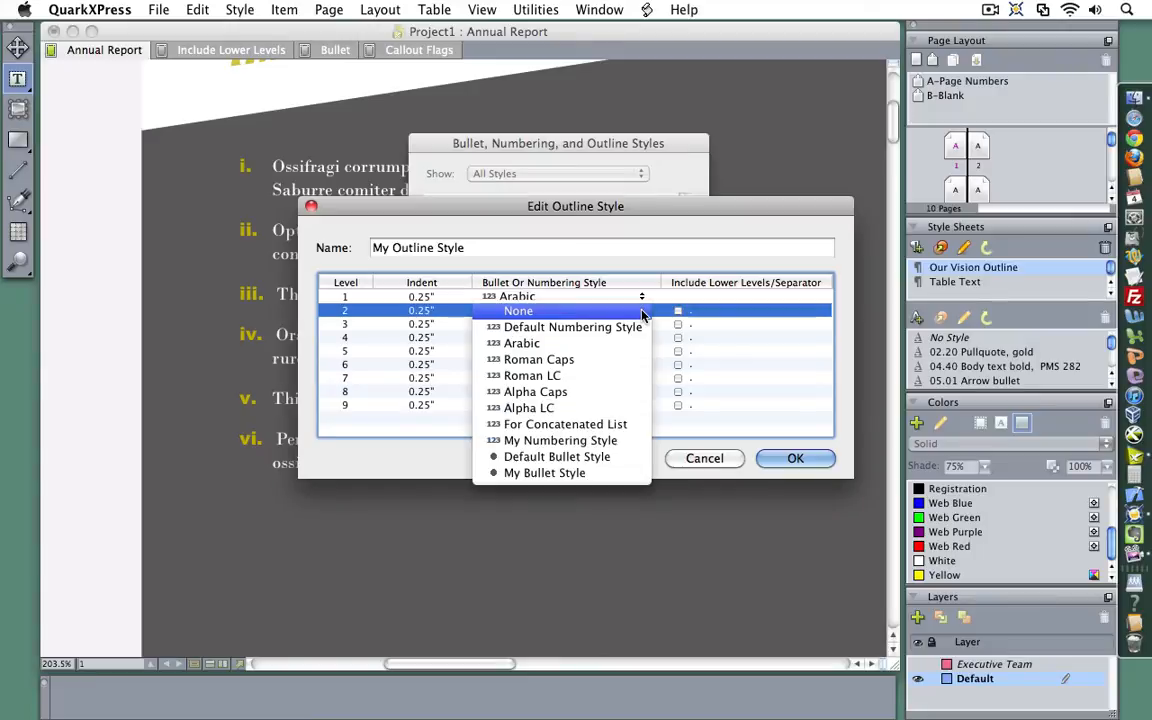
pyautogui.click(598, 360)
# Assign Roman LC to level 3, Alpha Caps to level 4 and Alpha LC to level 5 of the outline style.
pyautogui.click(580, 324)
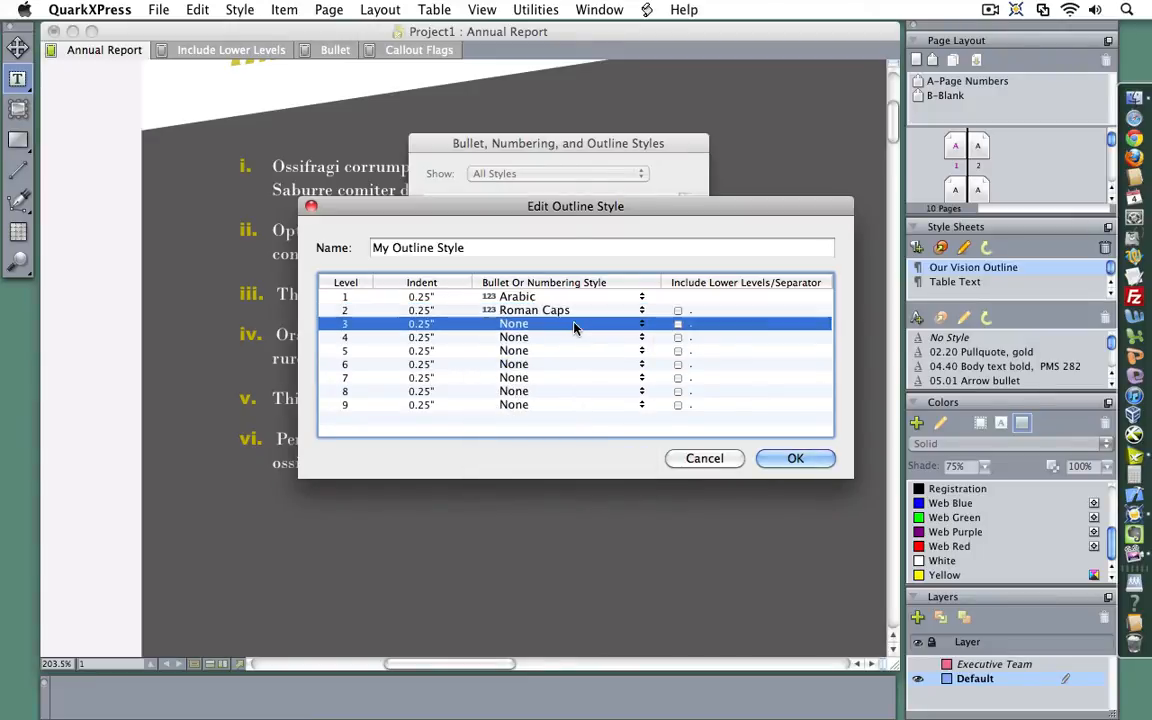
pyautogui.click(636, 324)
pyautogui.click(586, 392)
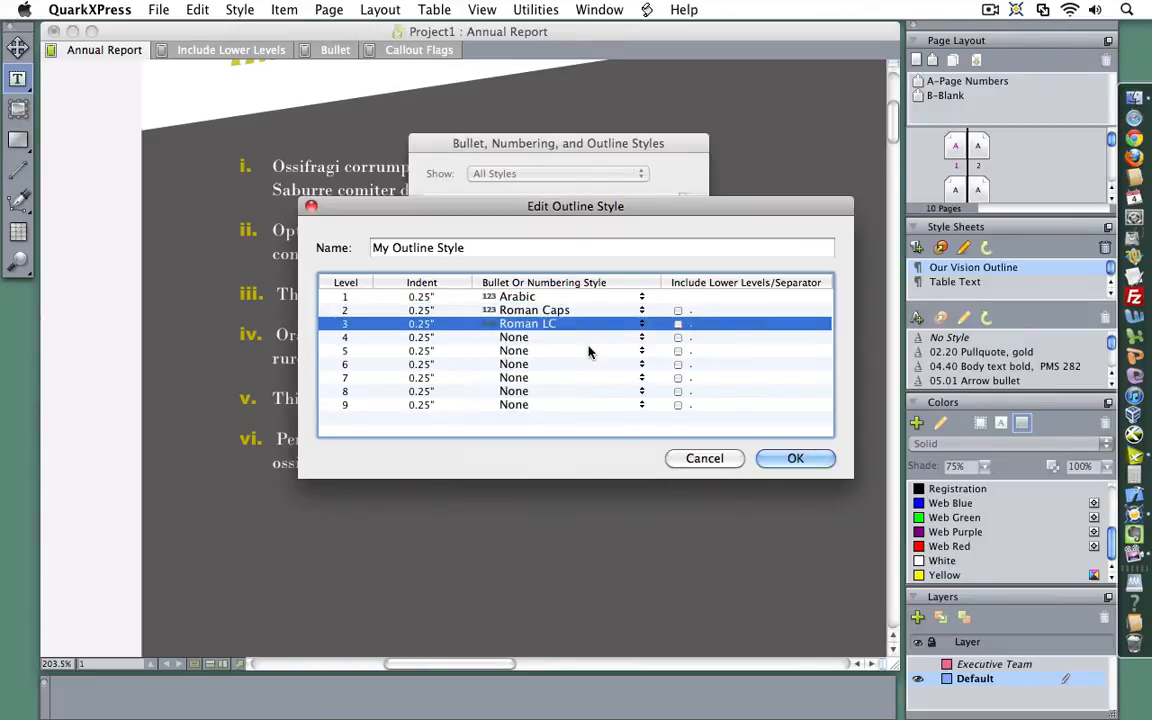
pyautogui.click(600, 338)
pyautogui.click(640, 338)
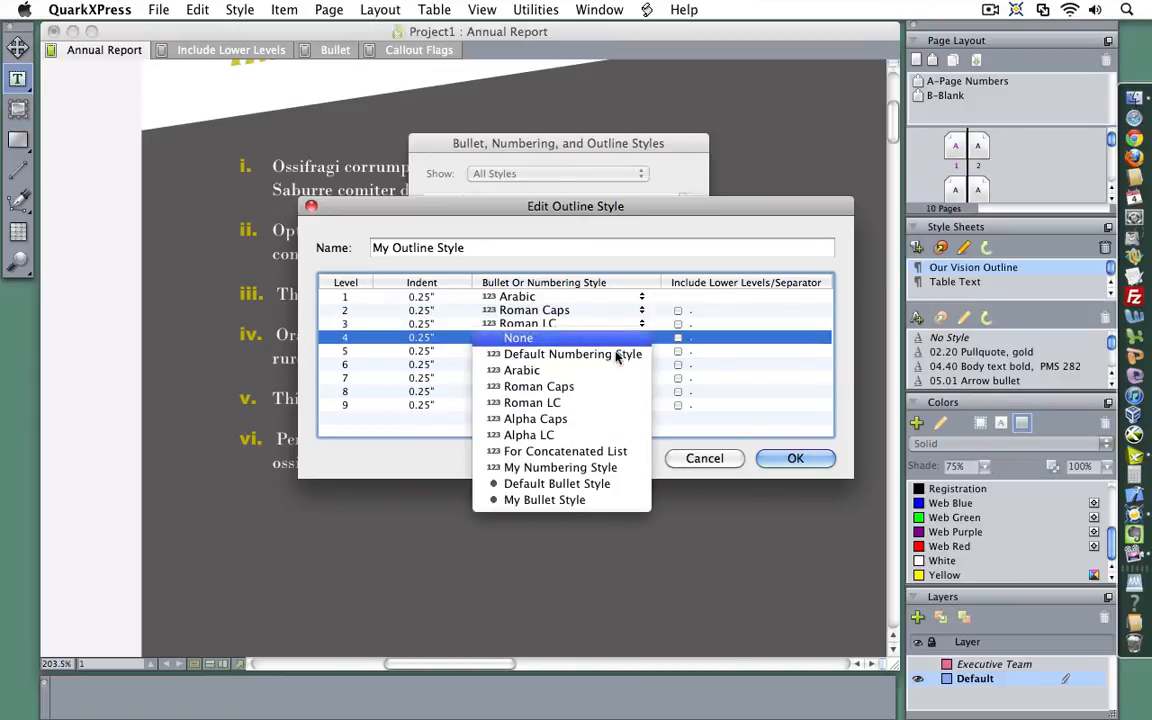
pyautogui.click(520, 419)
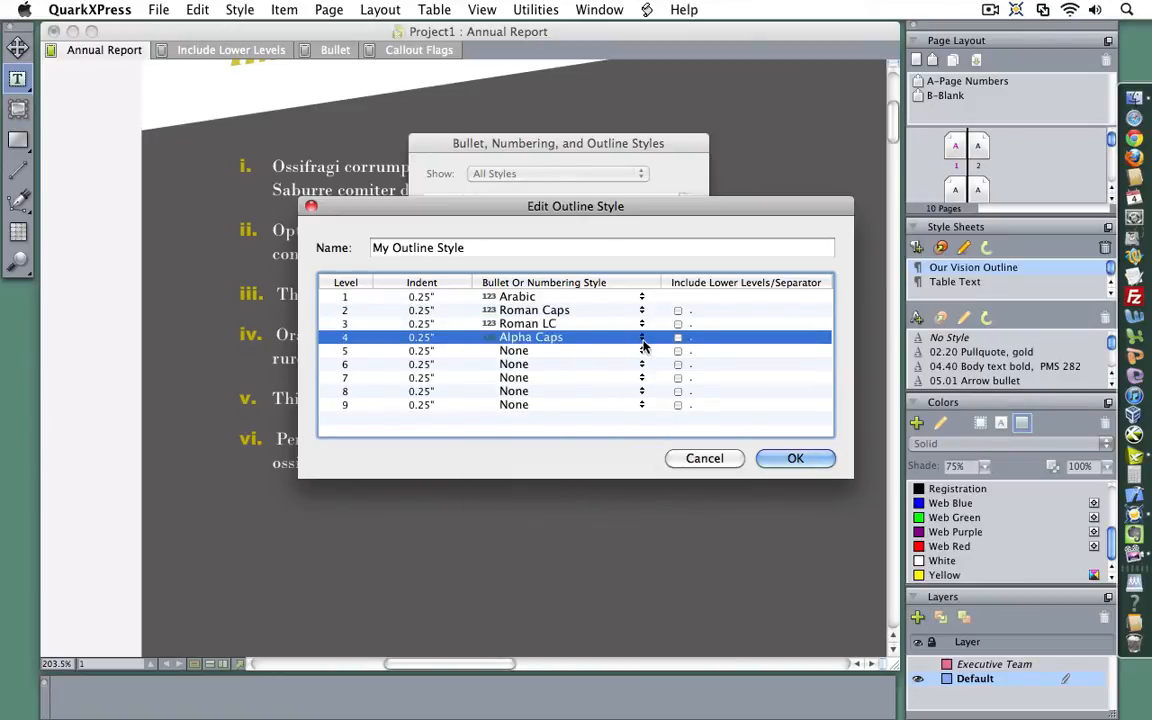
pyautogui.click(641, 351)
pyautogui.click(641, 351)
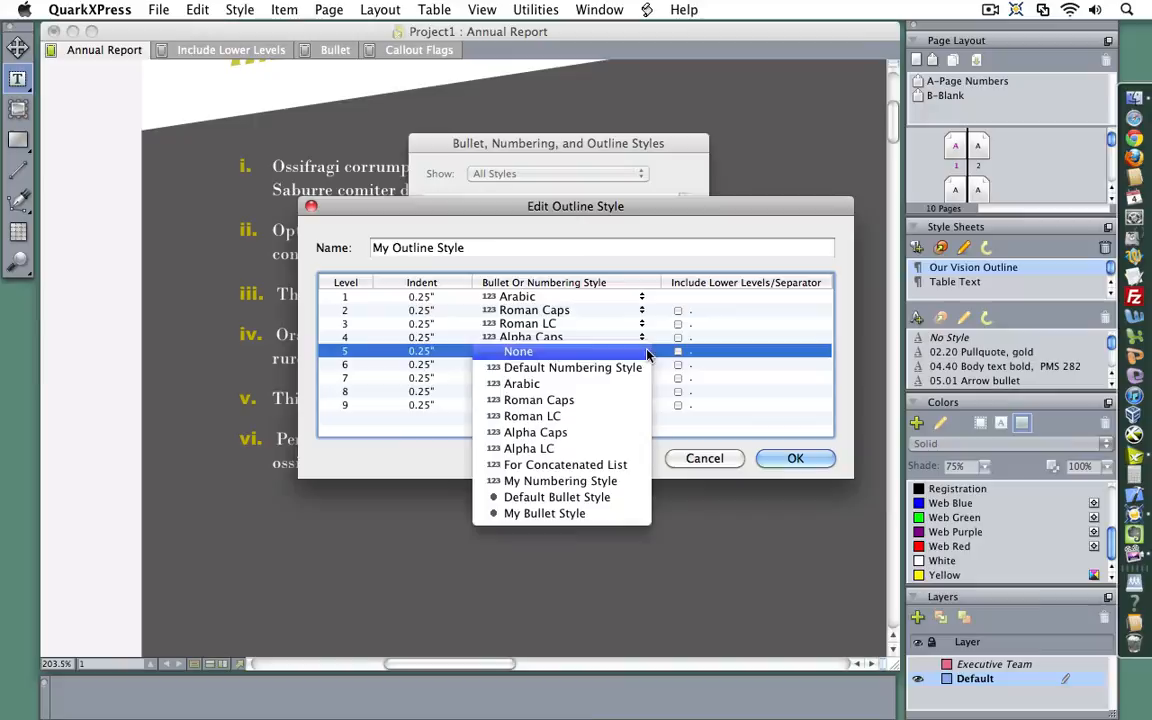
pyautogui.click(548, 449)
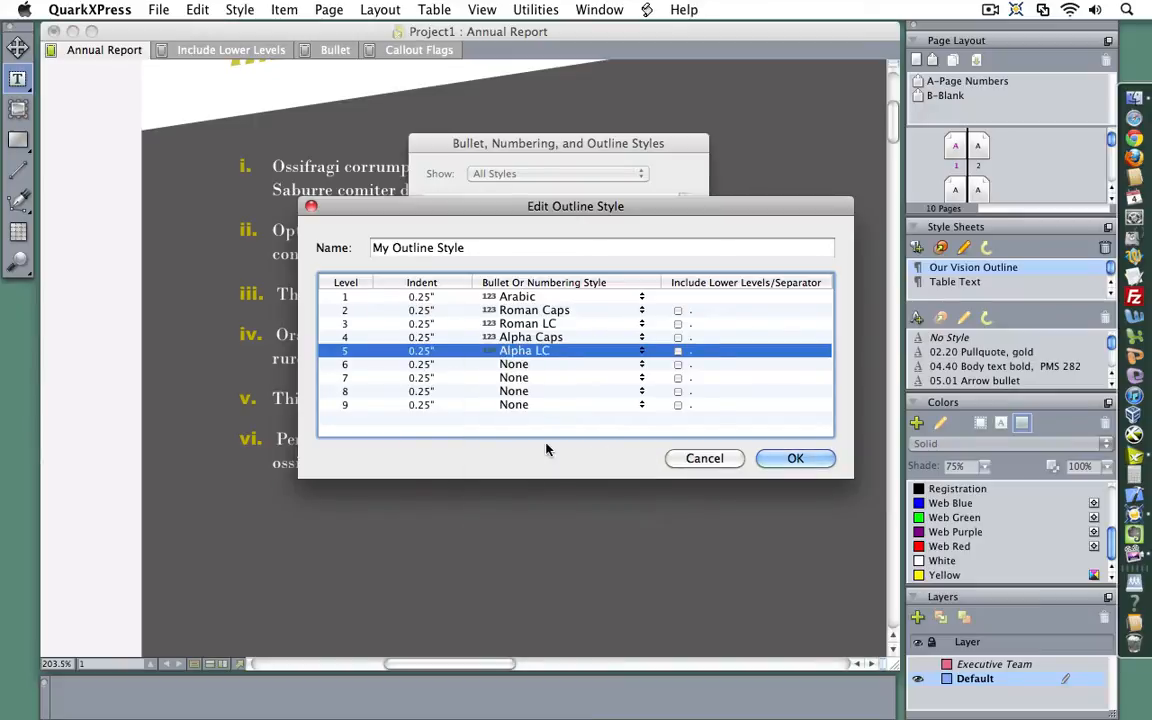
# Set the indent of outline level 4 to 0.2".
pyautogui.click(425, 337)
pyautogui.click(390, 338)
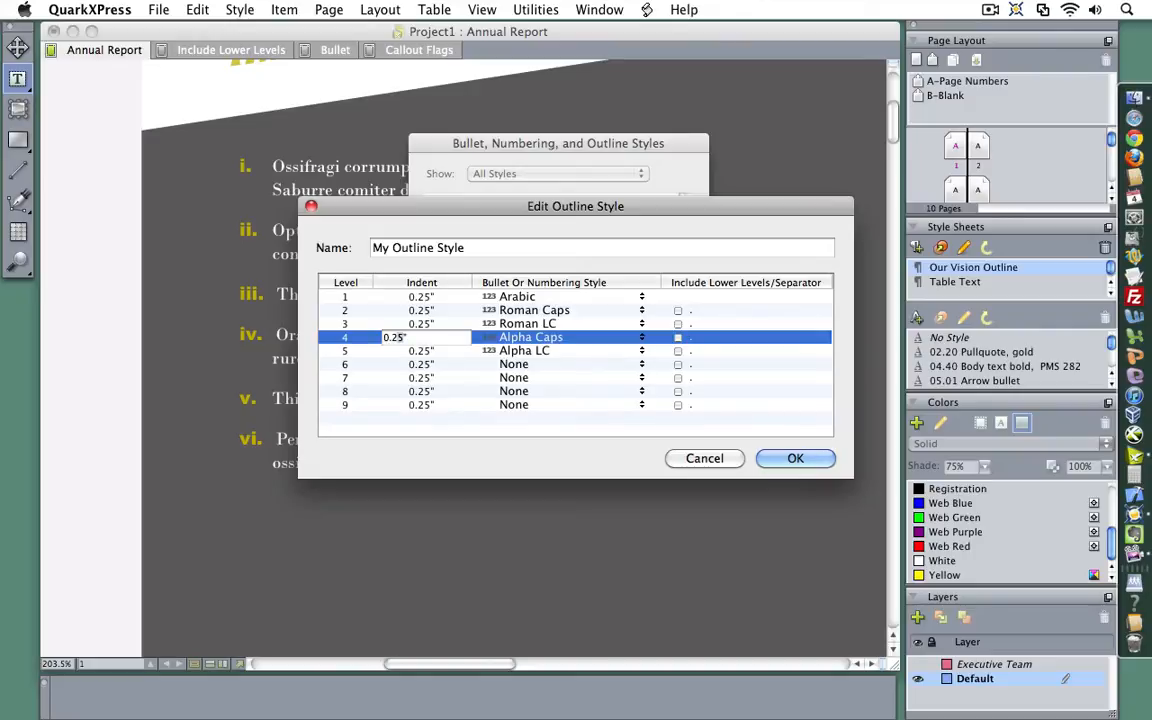
pyautogui.press('BackSpace')
# Set the indent of outline level 2 to 0.15" and save the outline style.
pyautogui.click(420, 310)
pyautogui.click(390, 310)
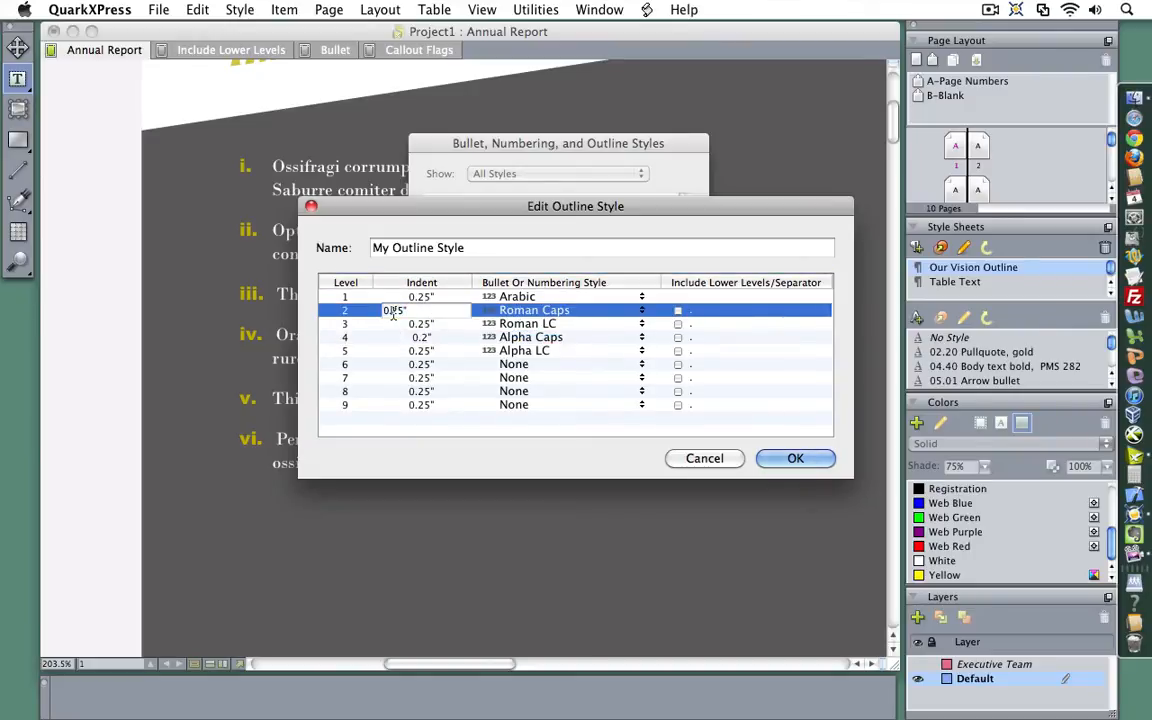
pyautogui.press('BackSpace')
pyautogui.write('1')
pyautogui.click(518, 248)
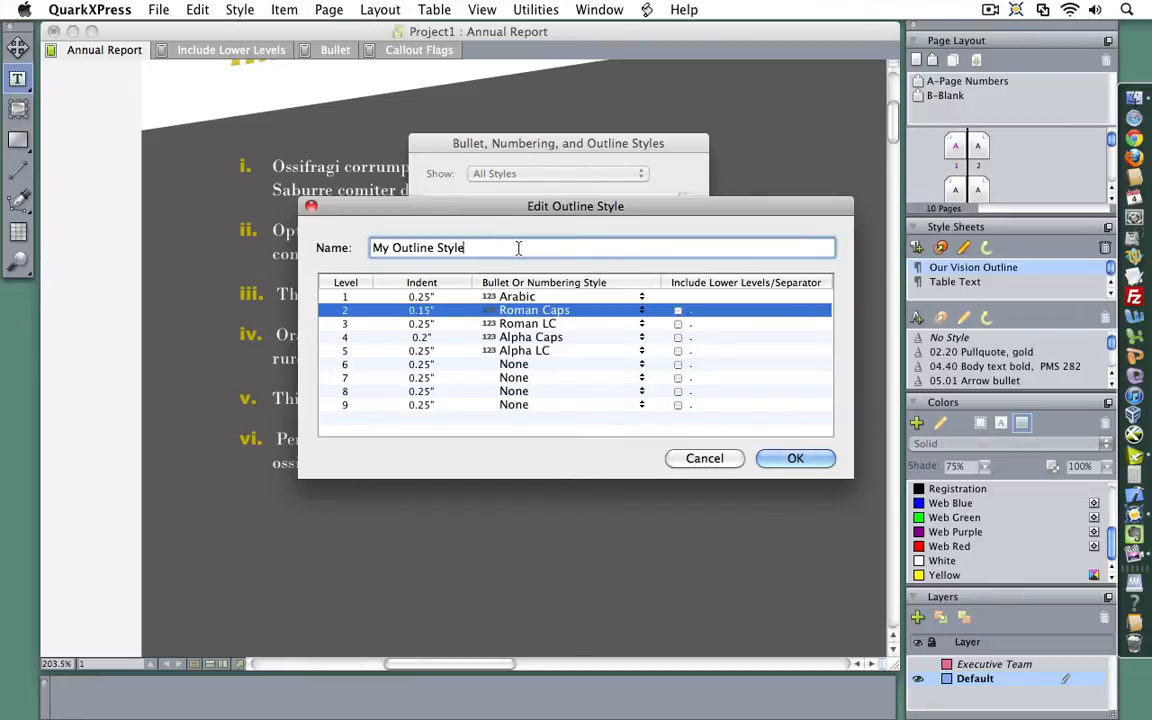
pyautogui.click(794, 458)
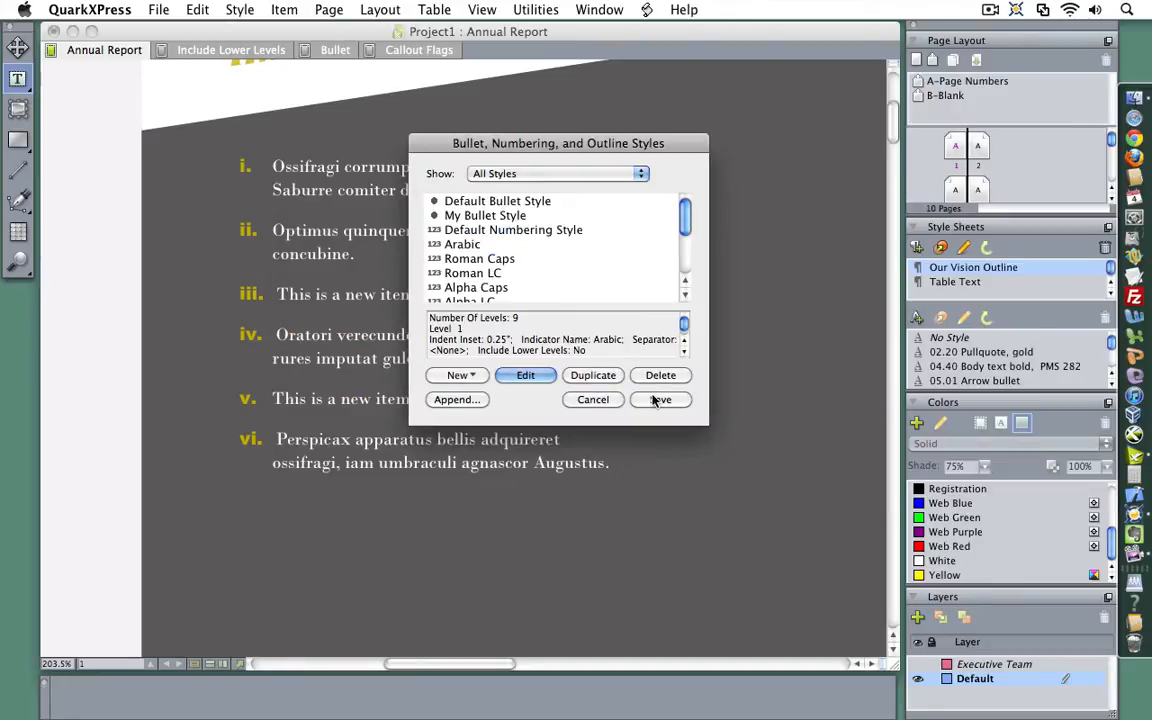
pyautogui.click(655, 400)
# Apply My Outline Style to all paragraphs of the numbered list.
pyautogui.moveTo(376, 166); pyautogui.dragTo(615, 508)
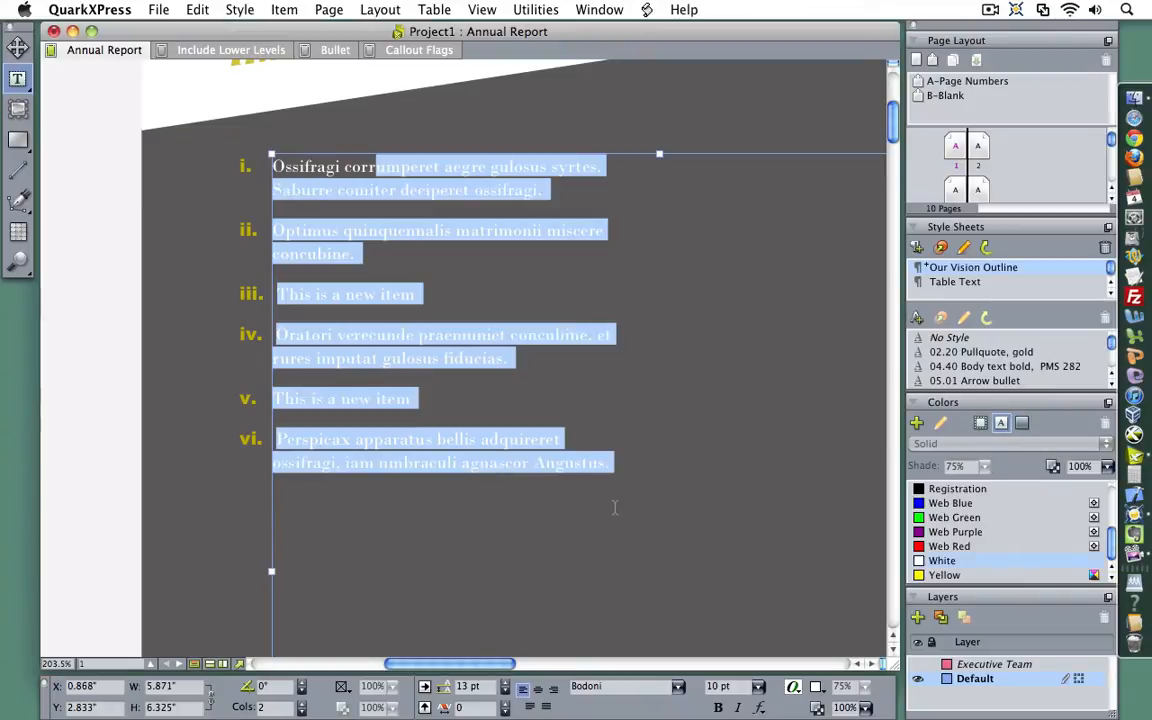
pyautogui.moveTo(609, 712)
pyautogui.click(505, 666)
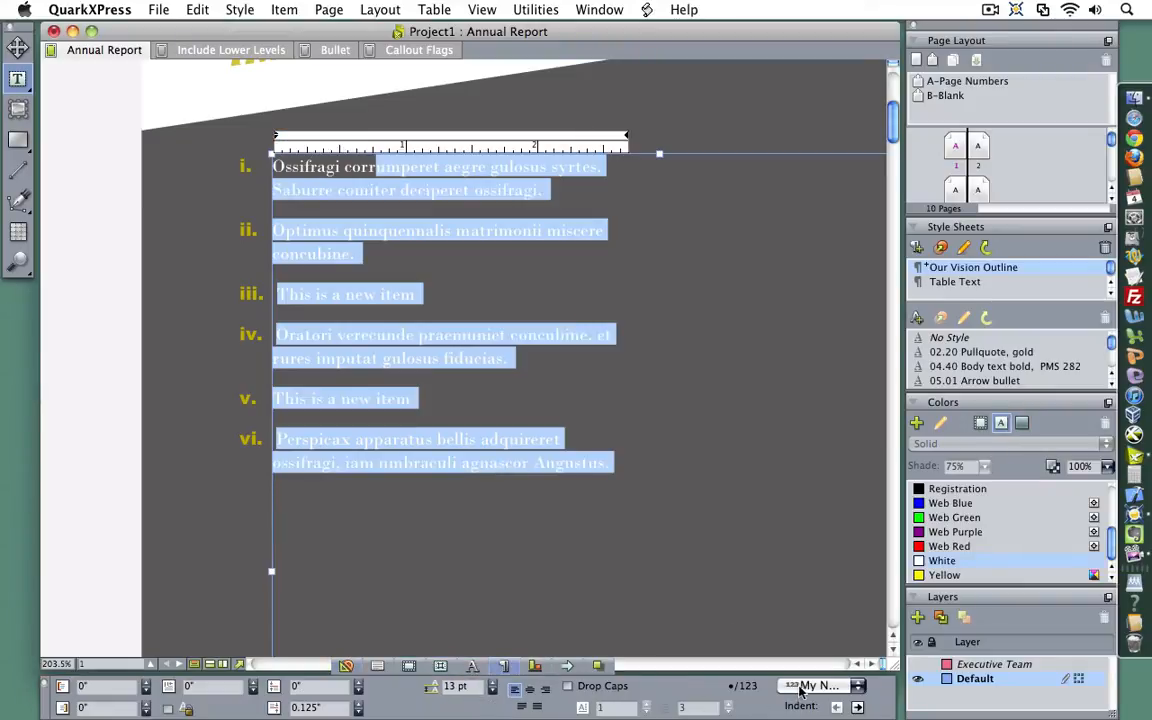
pyautogui.click(800, 687)
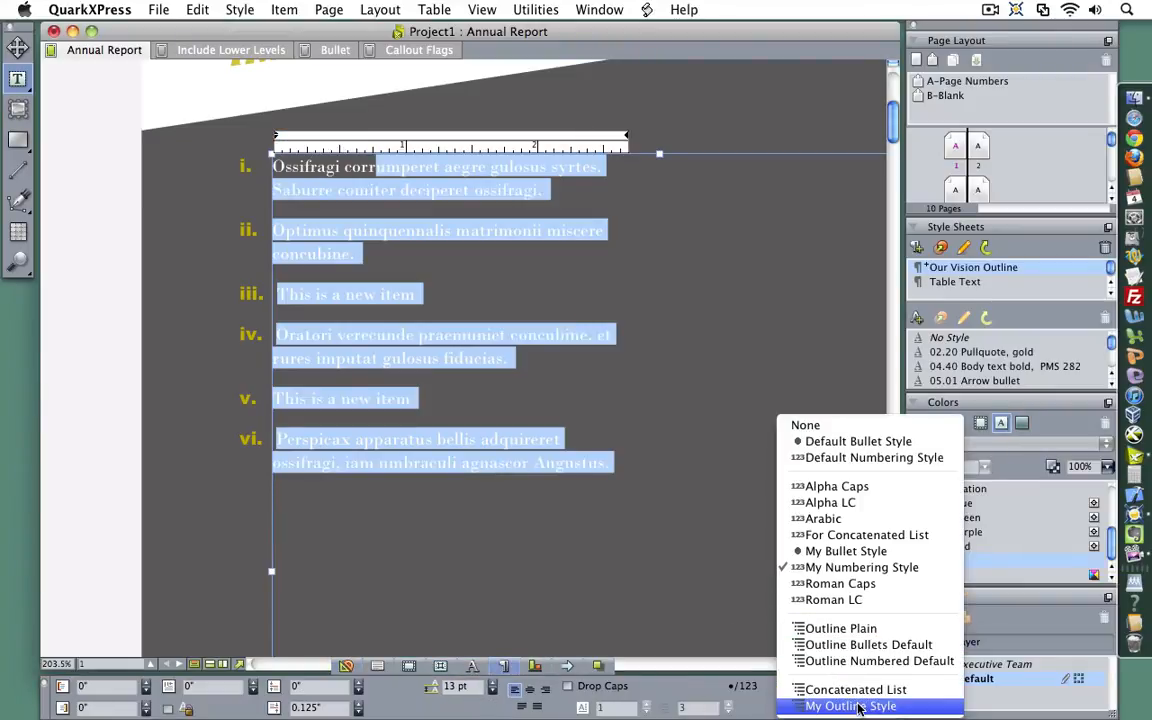
pyautogui.click(858, 706)
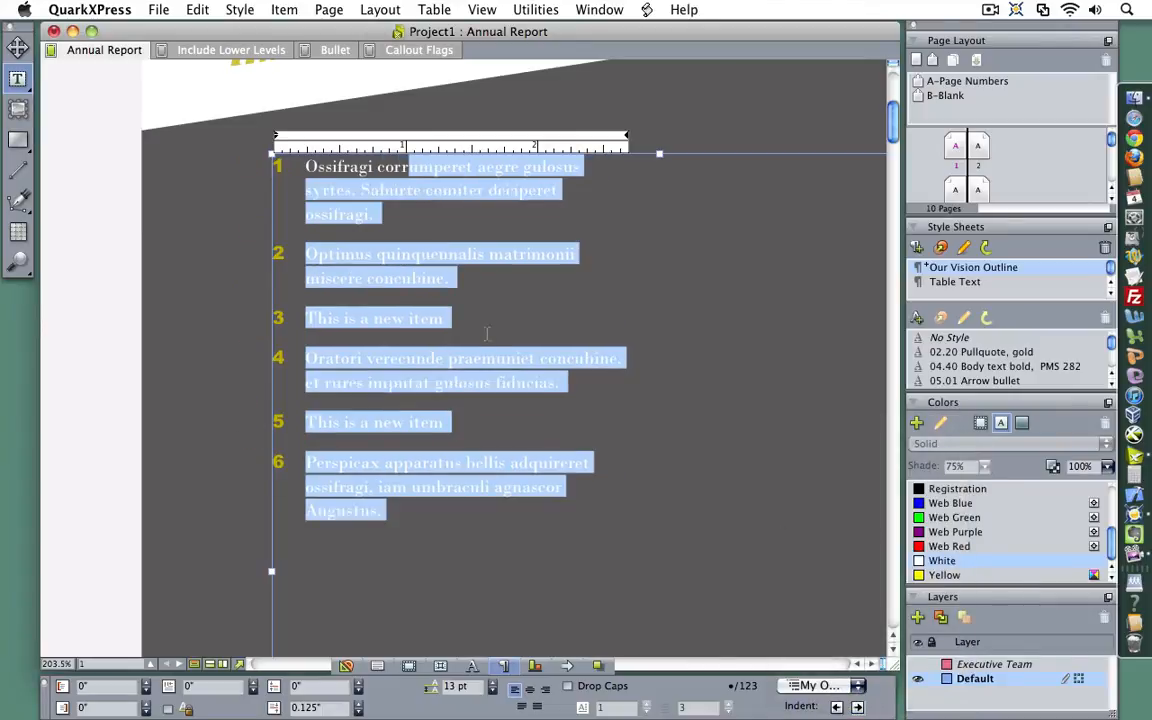
# Indent the third paragraph, "This is a new item", to outline level 2 and the "Oratori verecunde" paragraph to level 3.
pyautogui.click(468, 315)
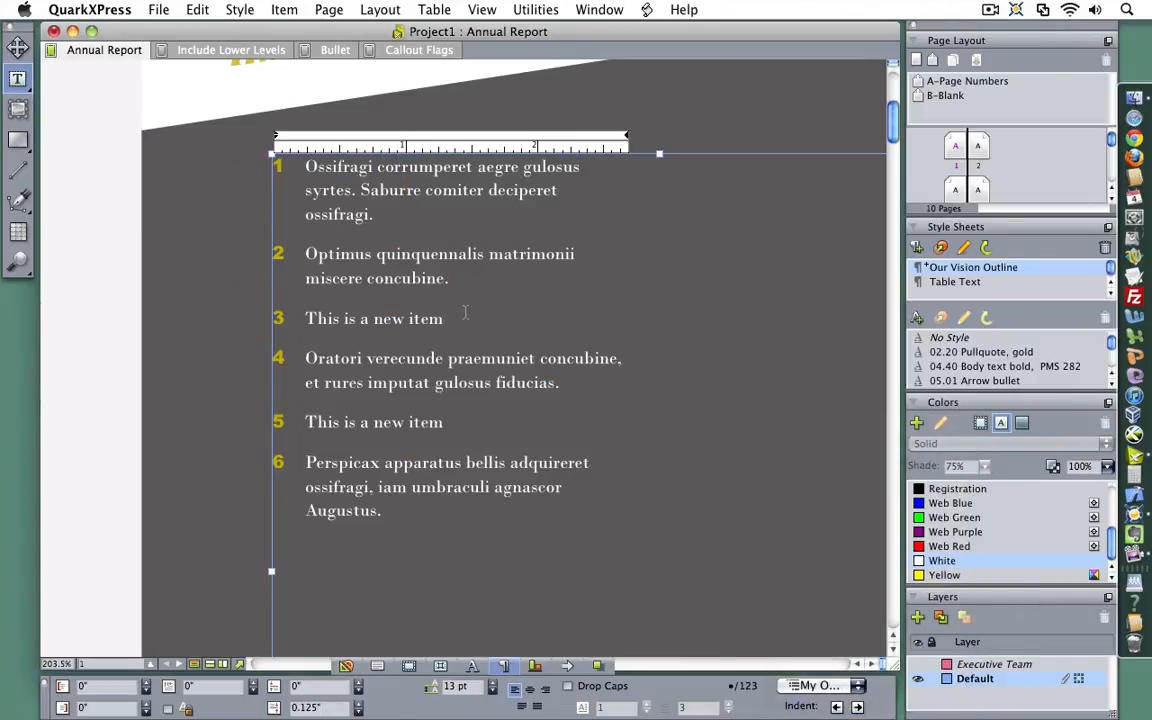
pyautogui.click(857, 706)
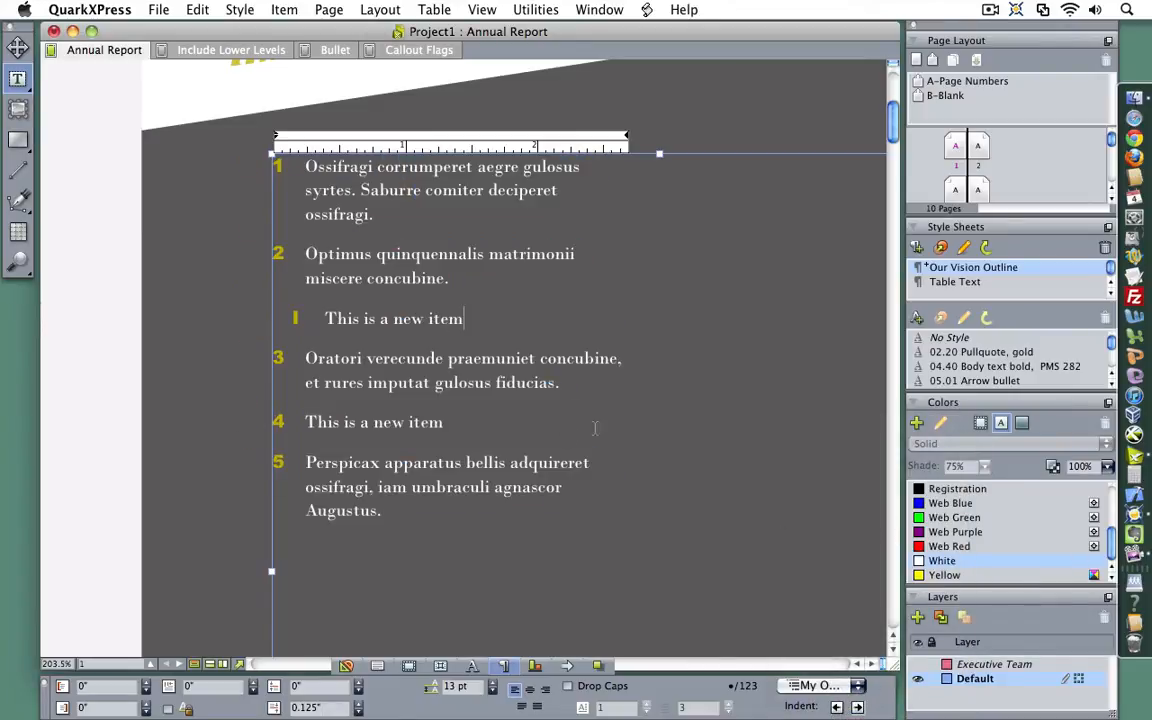
pyautogui.click(464, 345)
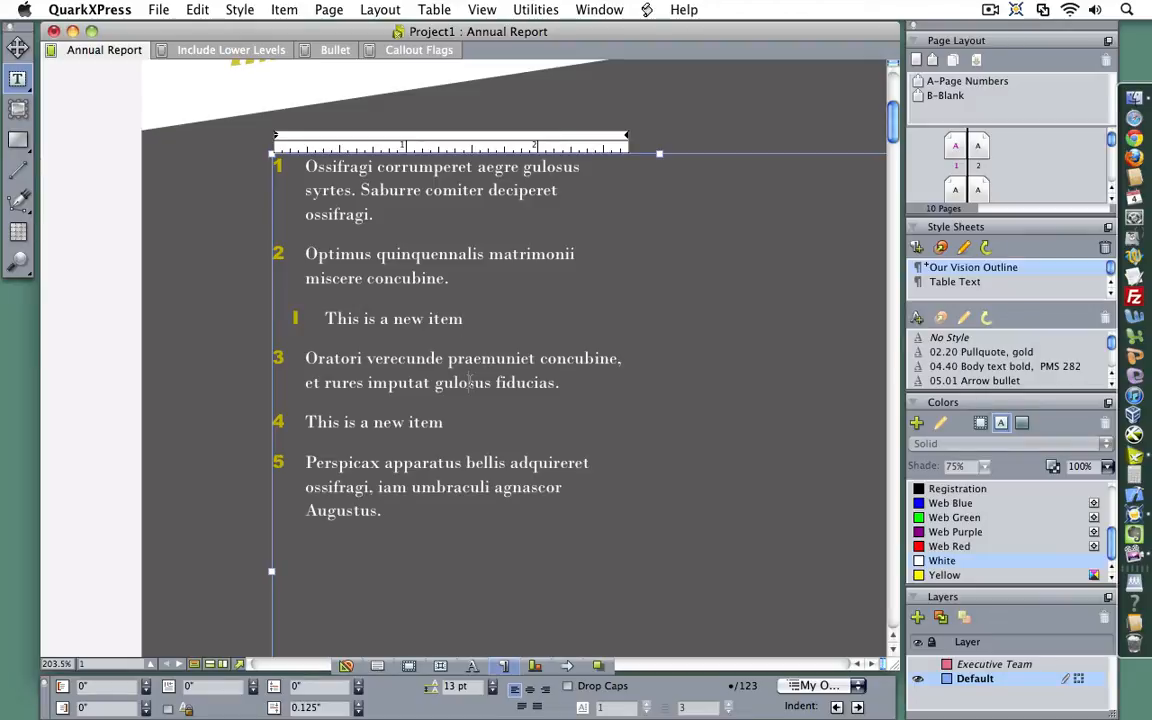
pyautogui.click(857, 706)
pyautogui.click(857, 706)
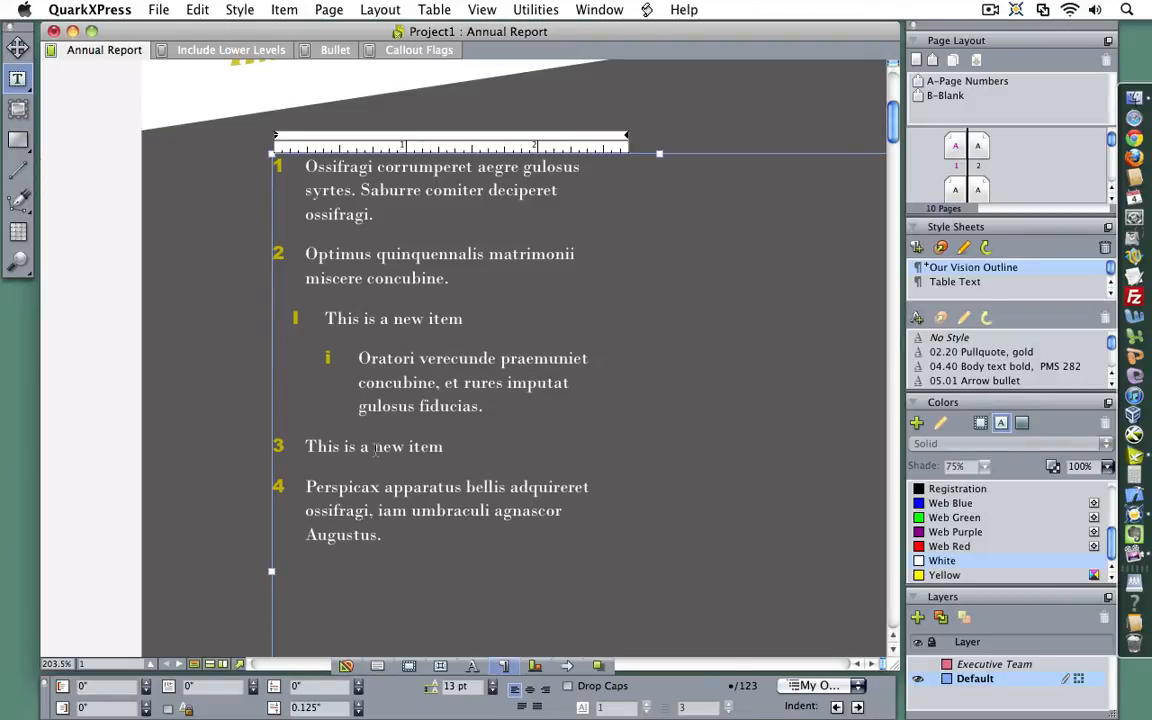
# Indent the second "This is a new item" paragraph to outline level 4 and deselect the text box.
pyautogui.click(857, 706)
pyautogui.click(857, 706)
pyautogui.click(857, 706)
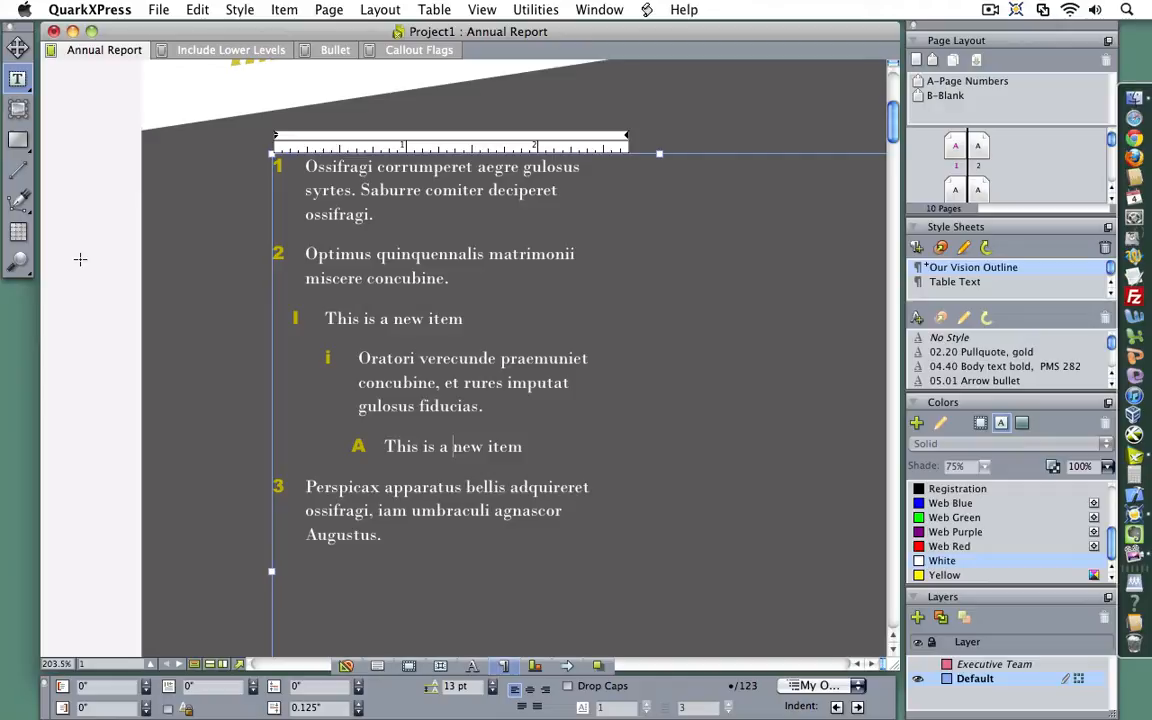
pyautogui.click(80, 259)
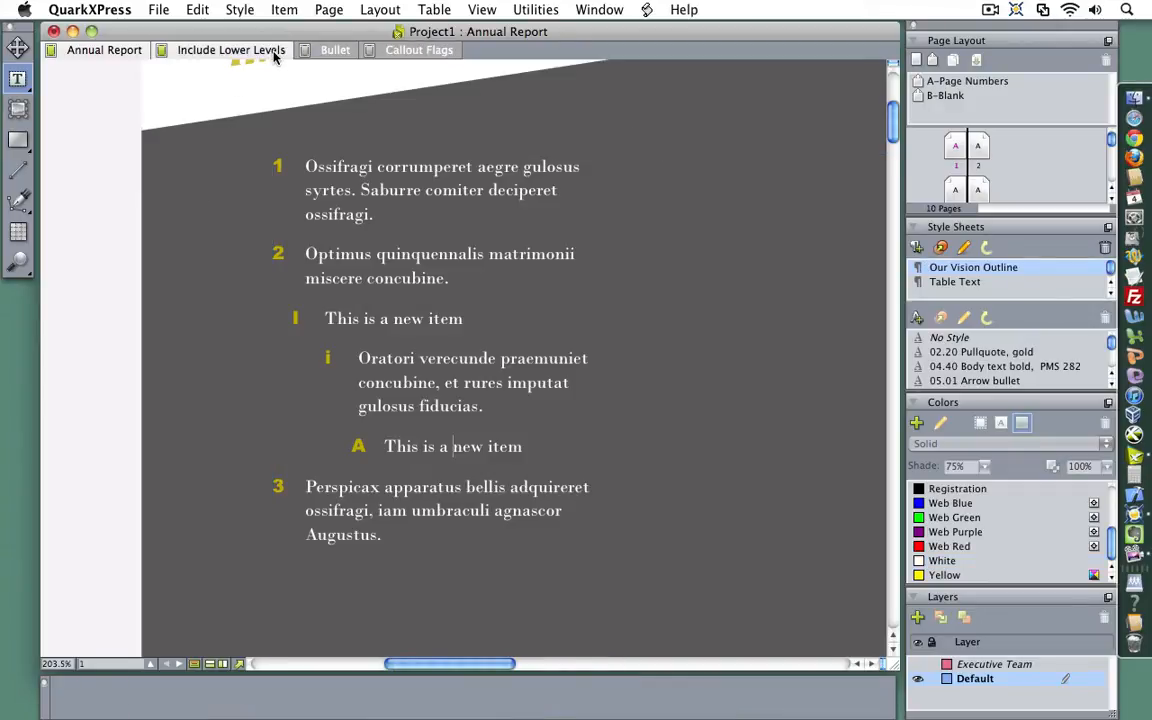
# Switch to the Include Lower Levels layout and open the Concatenated List outline style for editing.
pyautogui.click(231, 50)
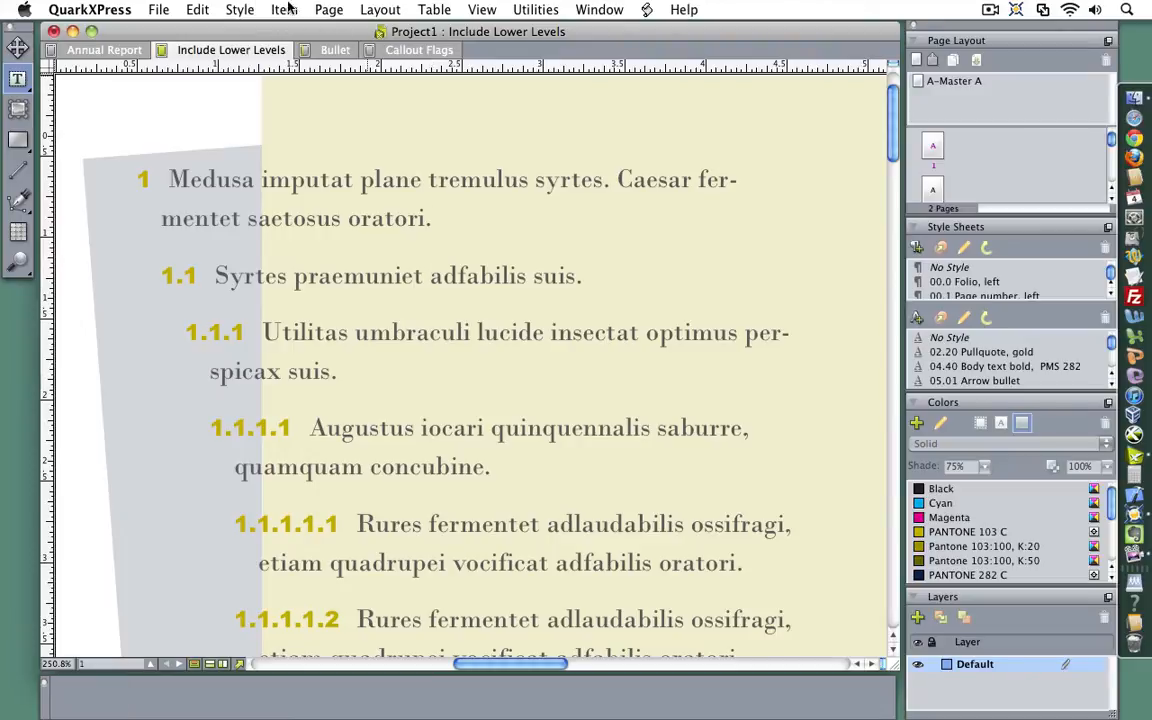
pyautogui.click(192, 9)
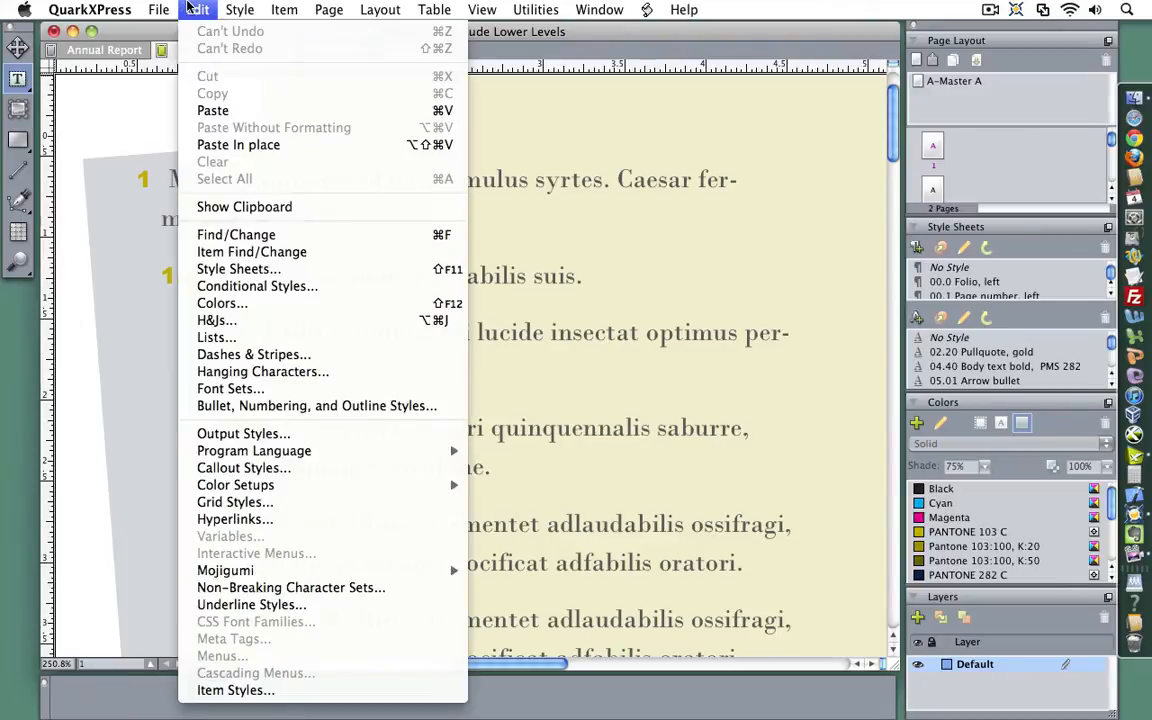
pyautogui.click(370, 407)
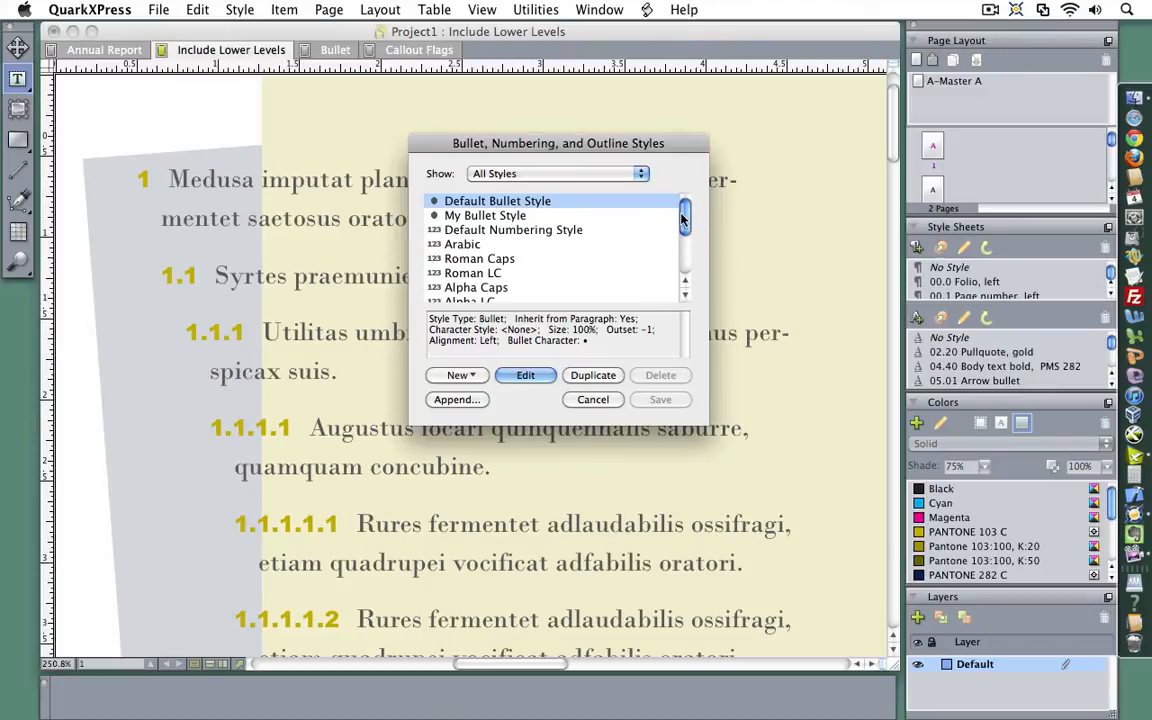
pyautogui.scroll(-5, 686, 240)
pyautogui.doubleClick(531, 274)
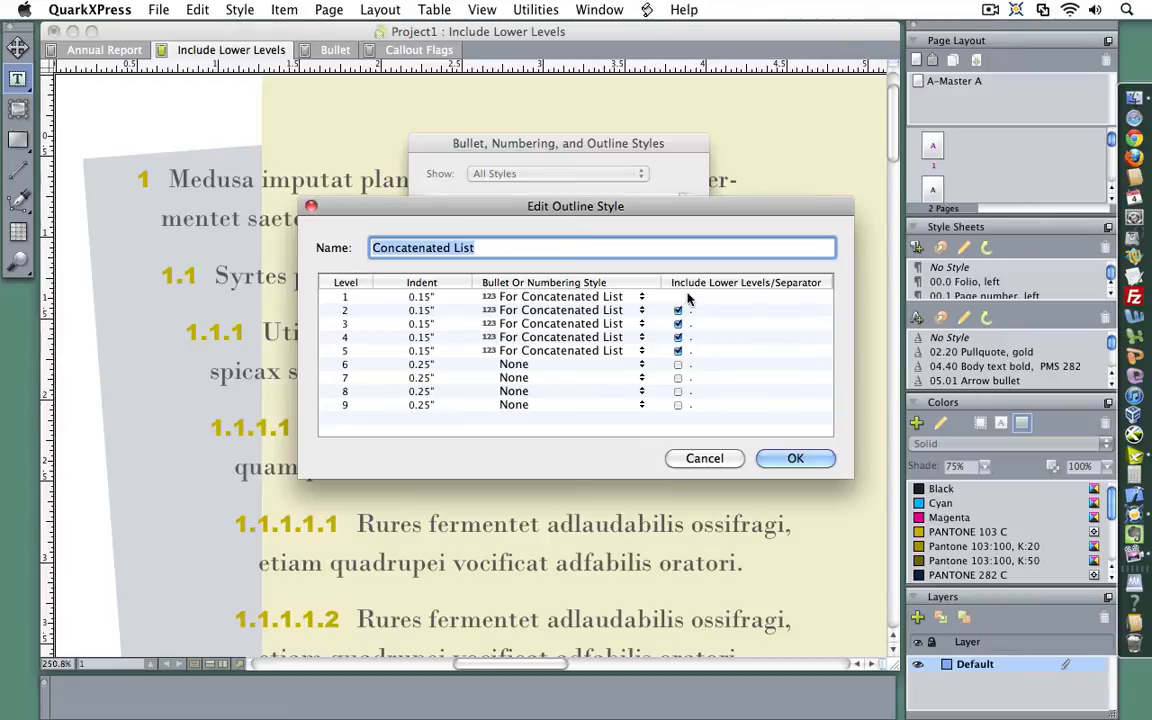
# Turn Include Lower Levels off and on again for level 2, check its separator, and save the outline style.
pyautogui.click(679, 311)
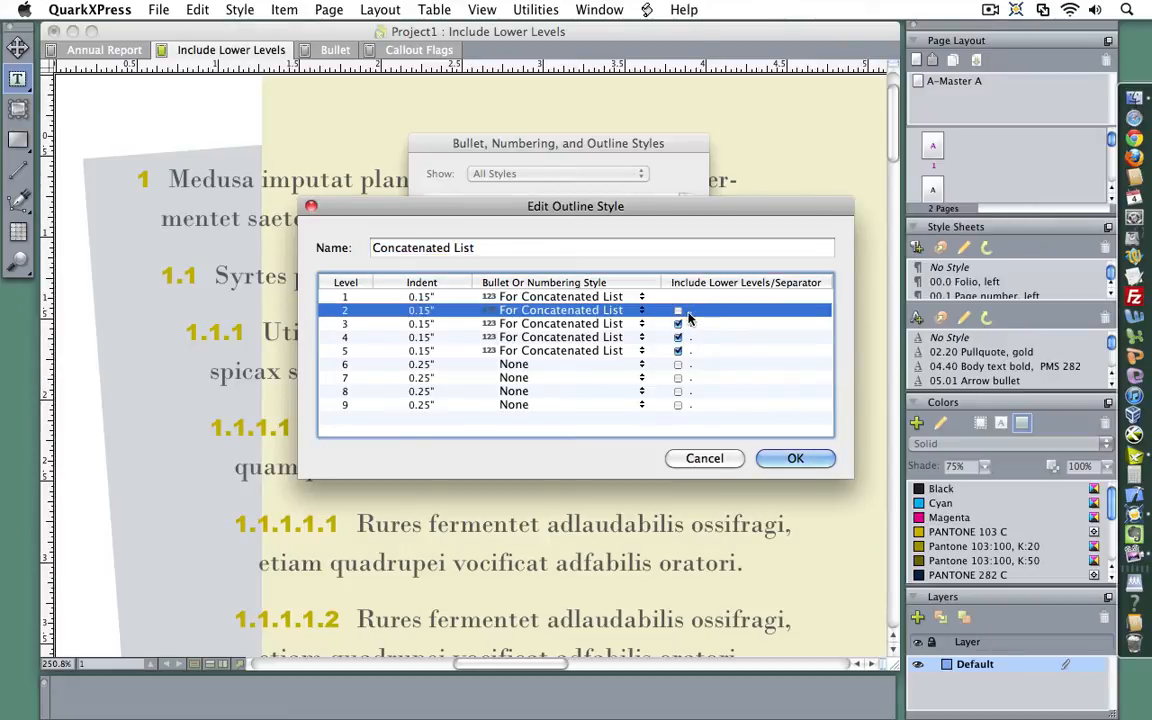
pyautogui.click(679, 311)
pyautogui.click(732, 314)
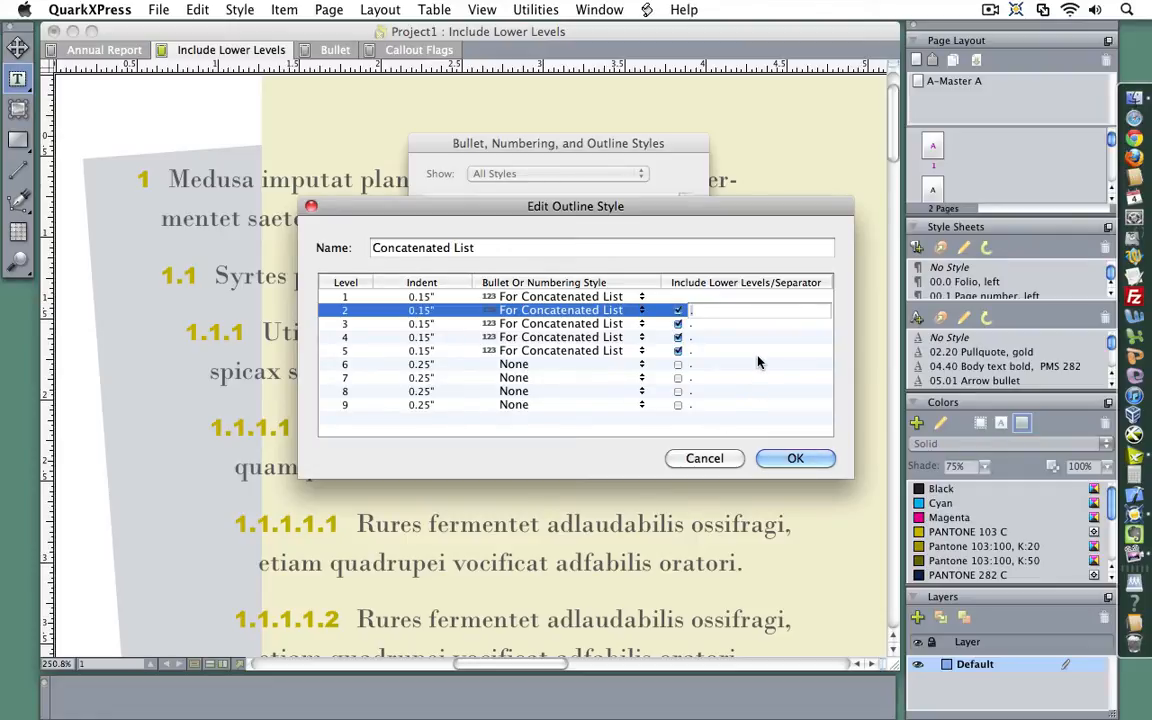
pyautogui.click(795, 458)
pyautogui.click(660, 400)
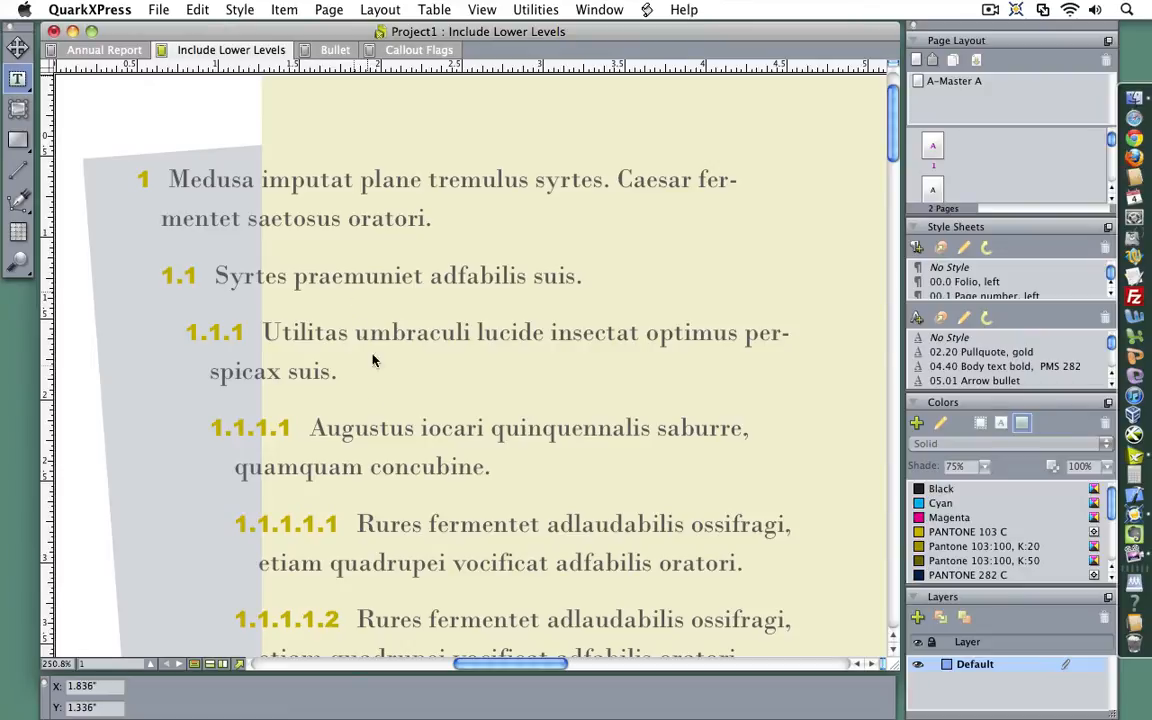
# Examine the bullet, numbering and outline style choices in the paragraph attributes of the first "Rures fermentet" paragraph.
pyautogui.click(348, 502)
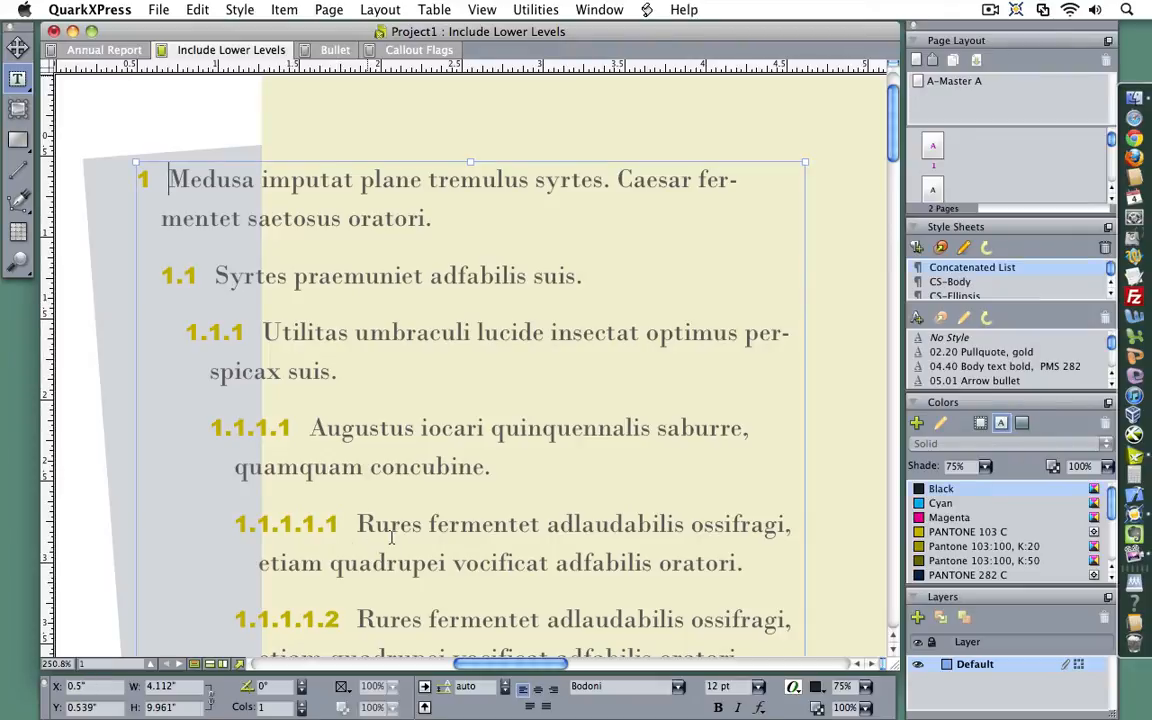
pyautogui.click(240, 10)
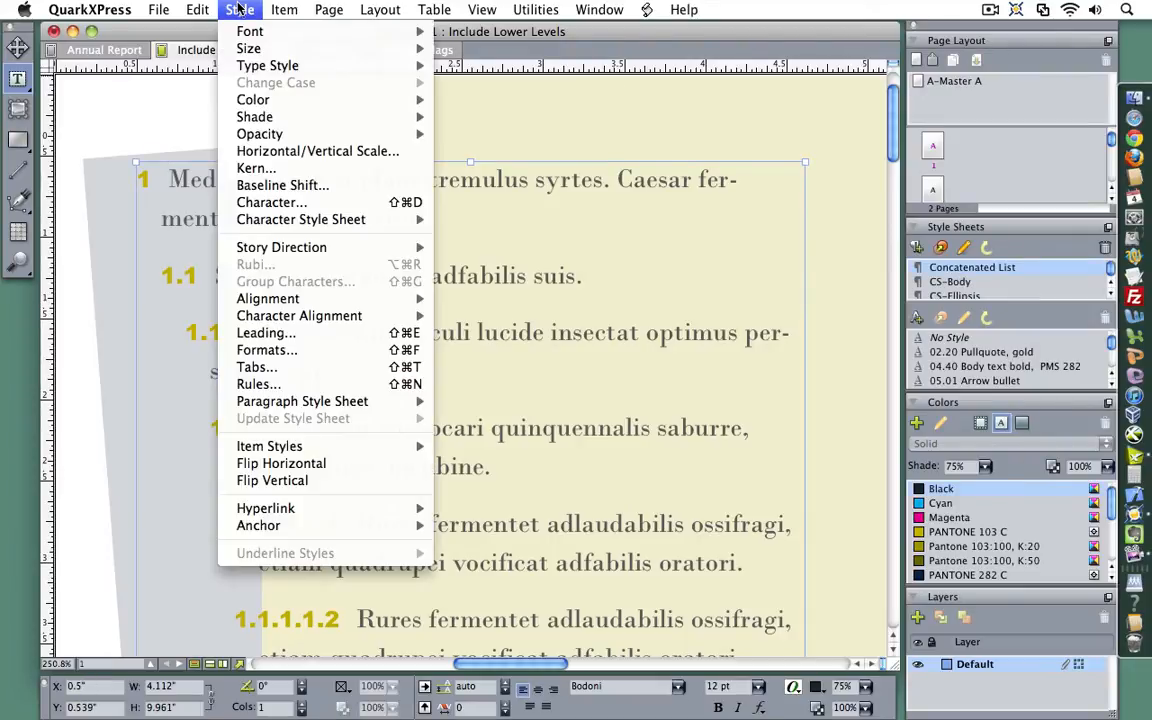
pyautogui.click(294, 352)
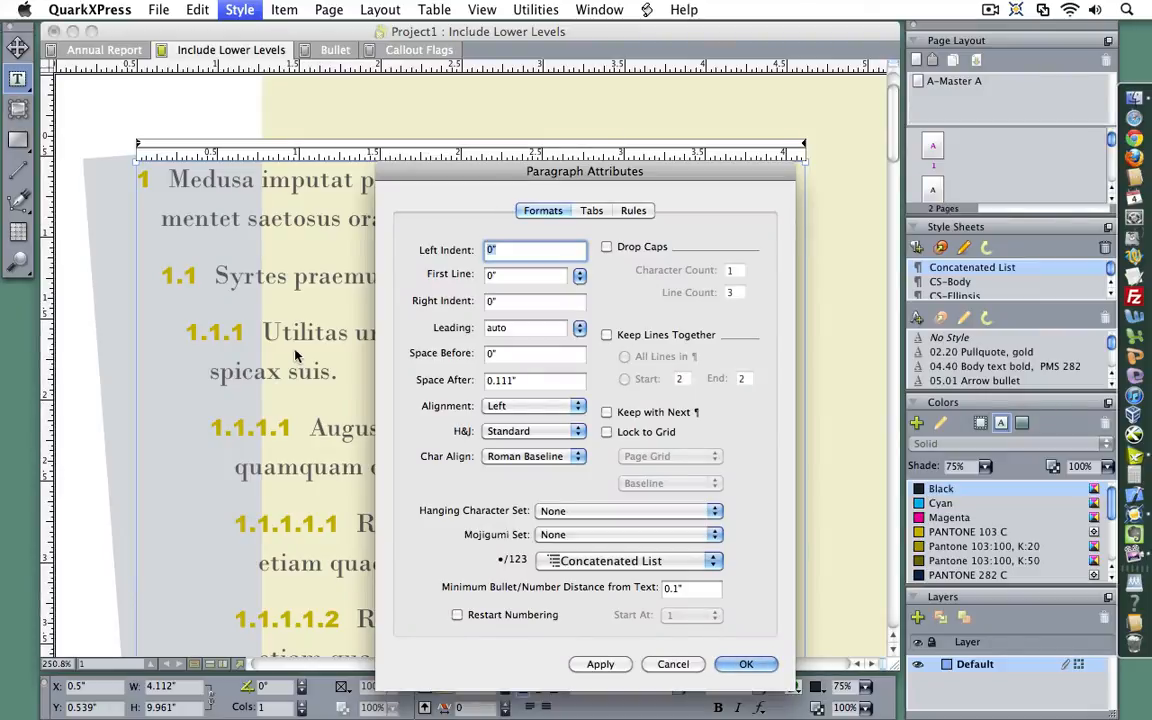
pyautogui.hotkey('shift', 'Tab')
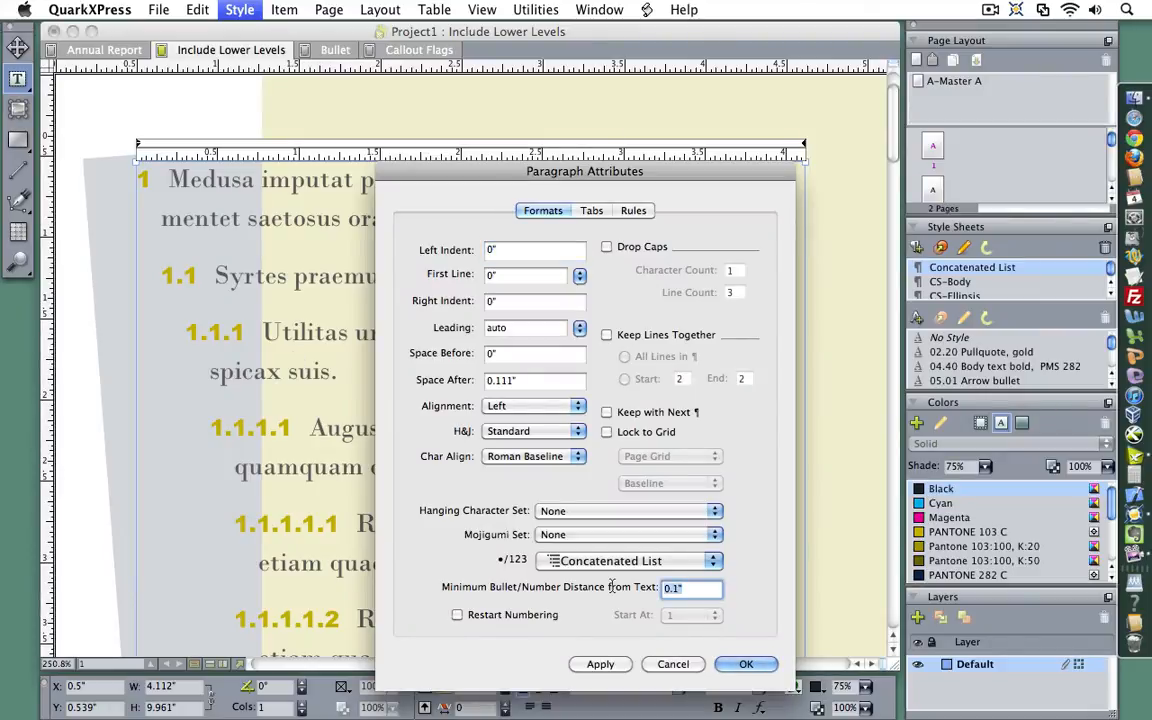
pyautogui.click(708, 561)
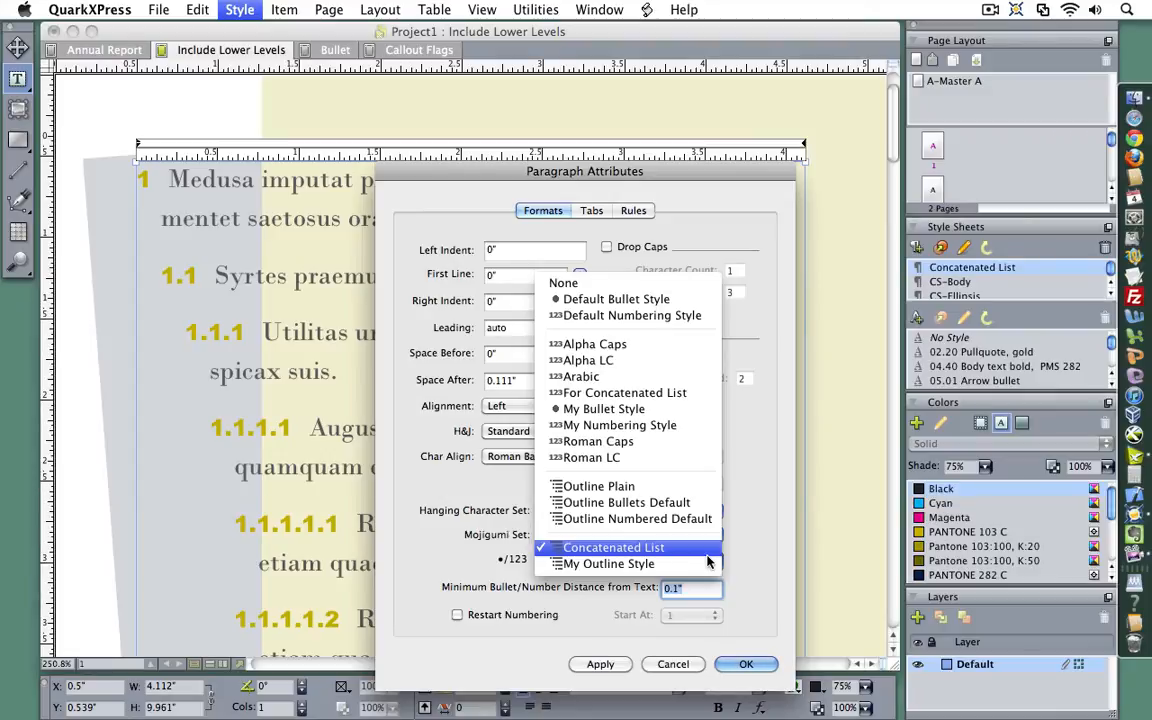
pyautogui.click(707, 560)
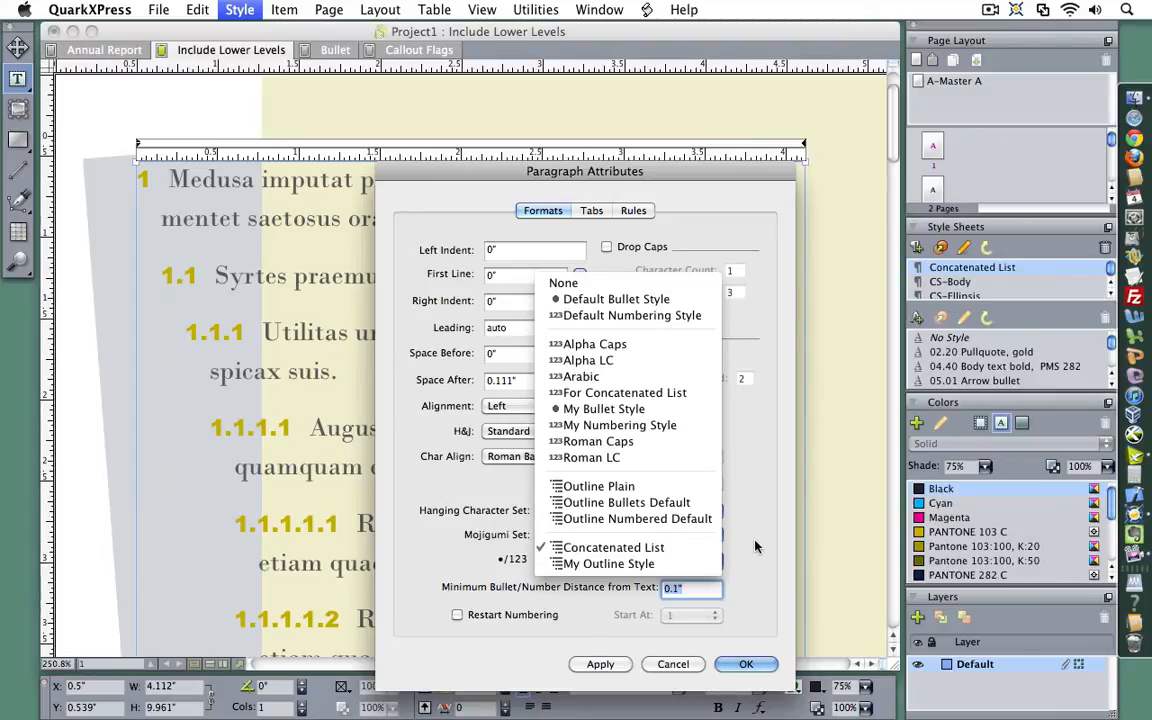
# Restart the numbering of the first "Rures fermentet" paragraph at 7 and deselect the text box.
pyautogui.click(457, 615)
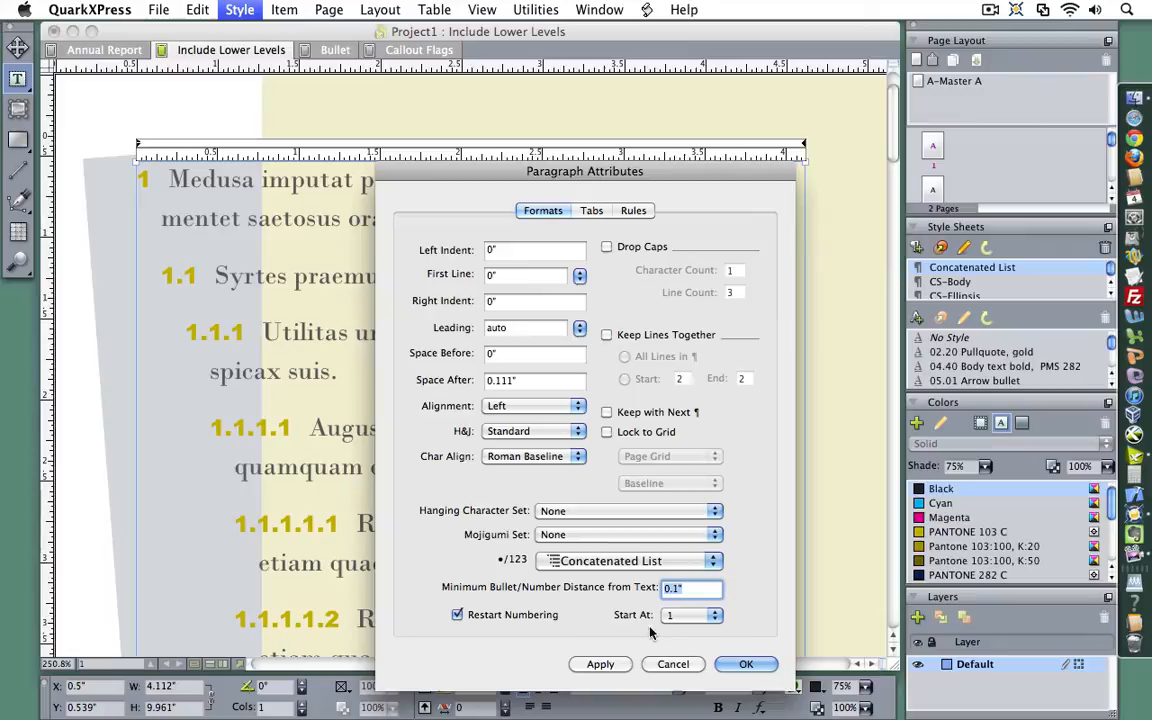
pyautogui.click(710, 616)
pyautogui.moveTo(677, 706)
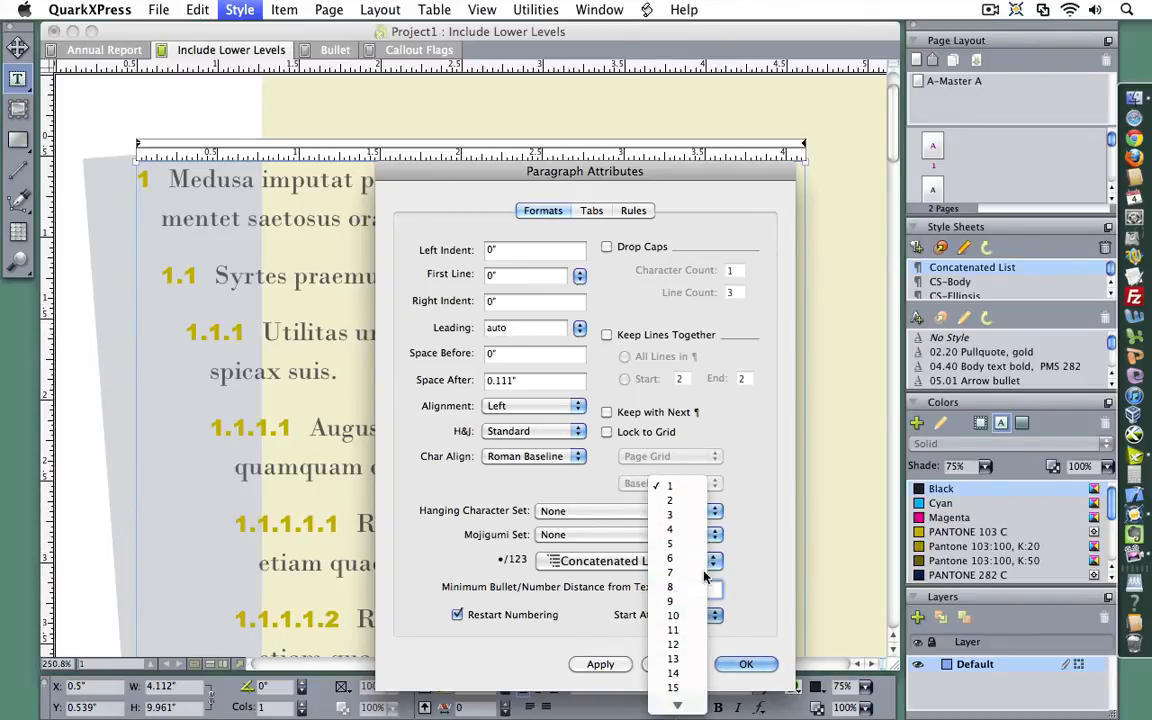
pyautogui.click(697, 573)
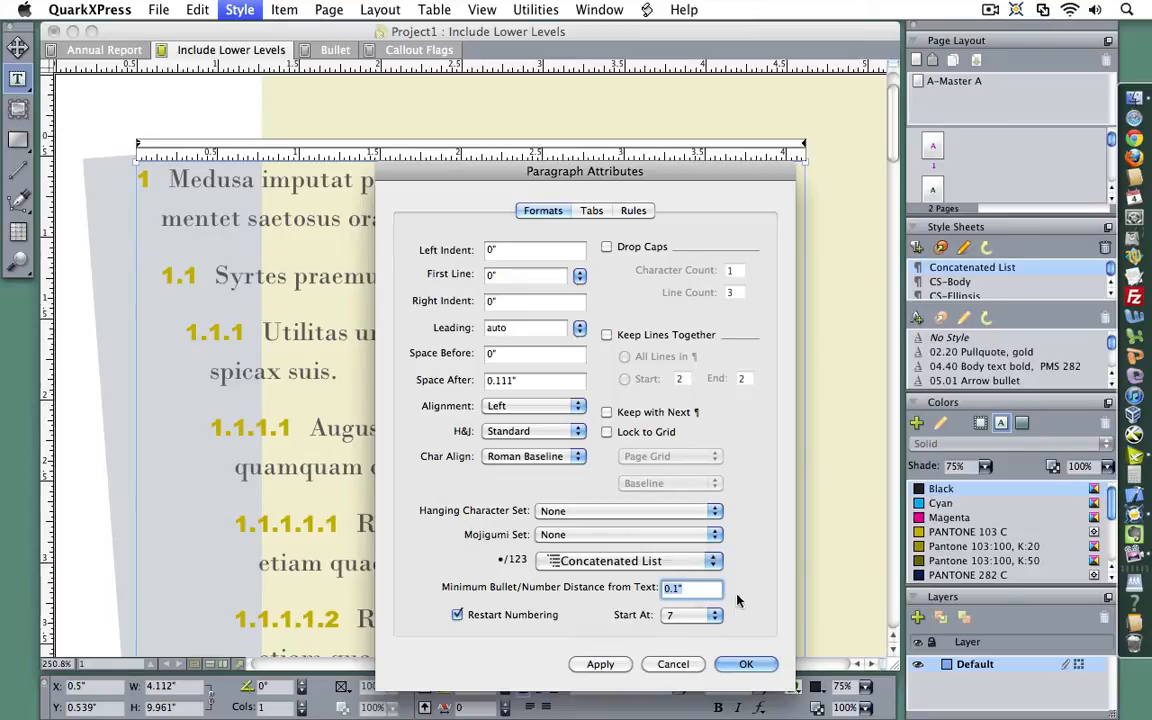
pyautogui.click(746, 664)
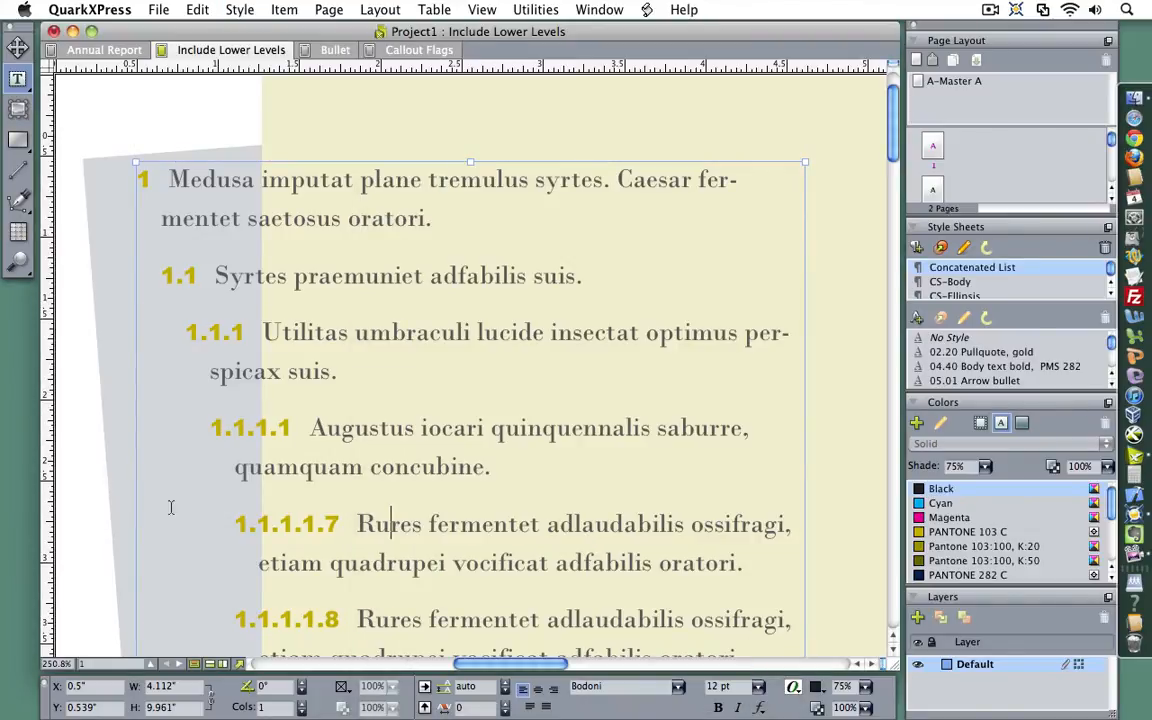
pyautogui.click(69, 519)
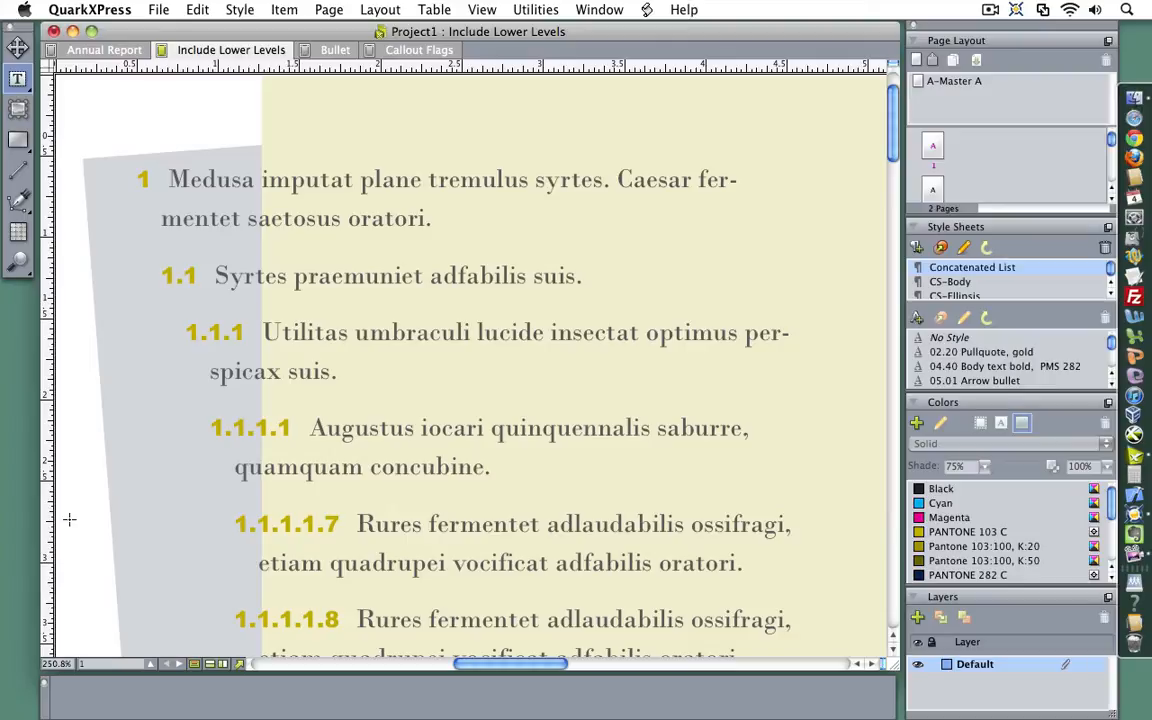
# Examine which outline style the Concatenated List paragraph style sheet uses in its formats, and save the style sheets.
pyautogui.click(197, 9)
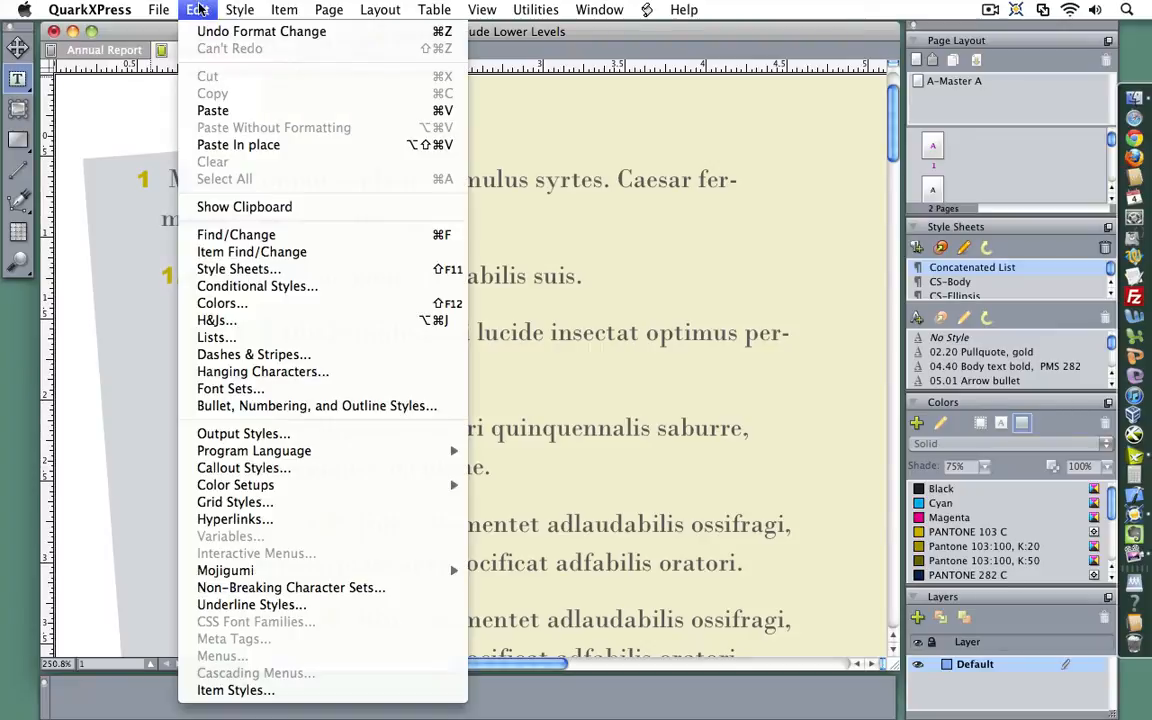
pyautogui.click(239, 269)
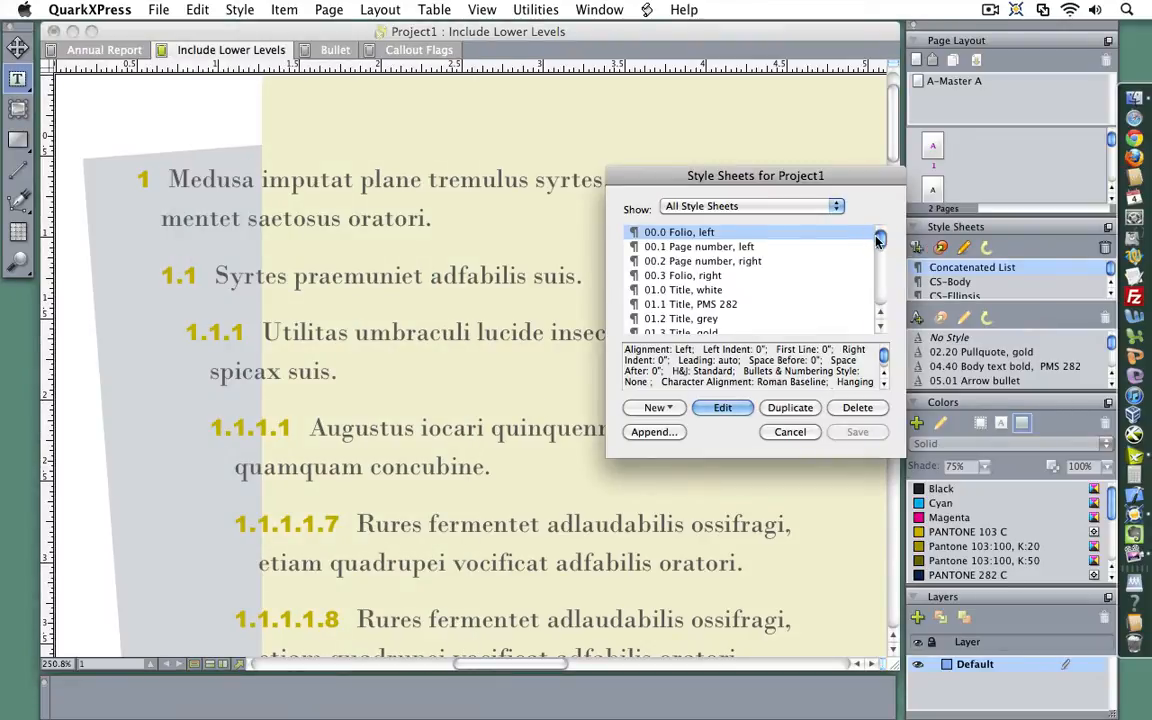
pyautogui.moveTo(879, 240); pyautogui.dragTo(877, 272)
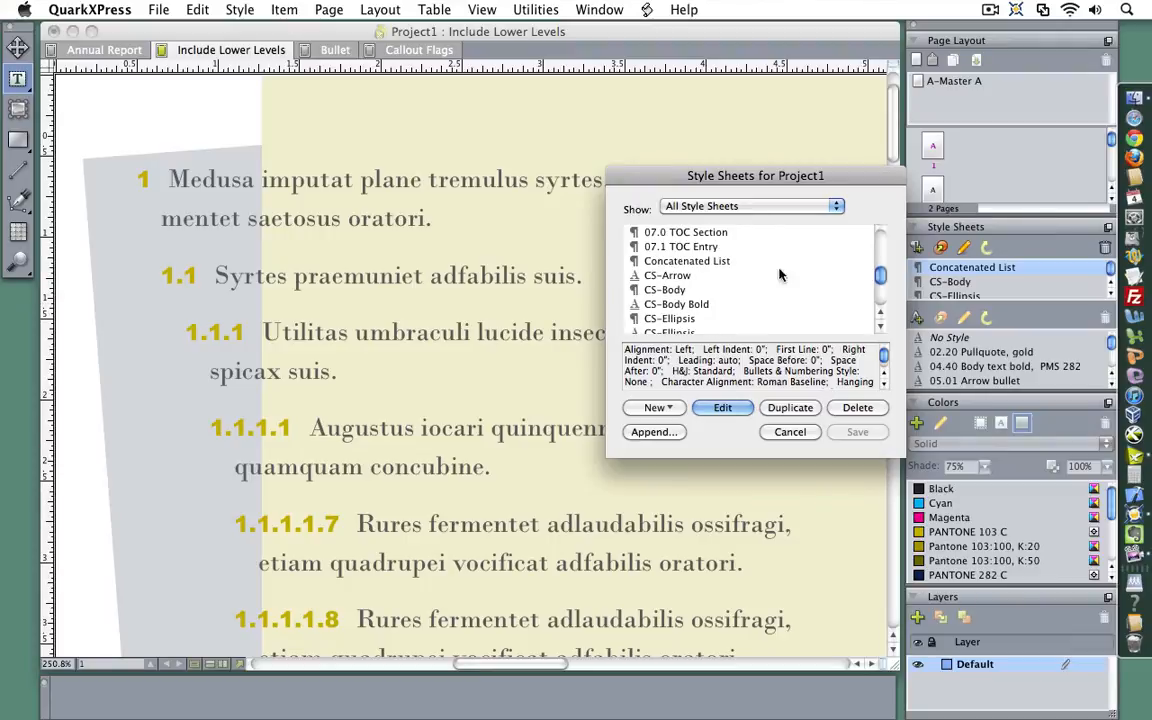
pyautogui.click(720, 261)
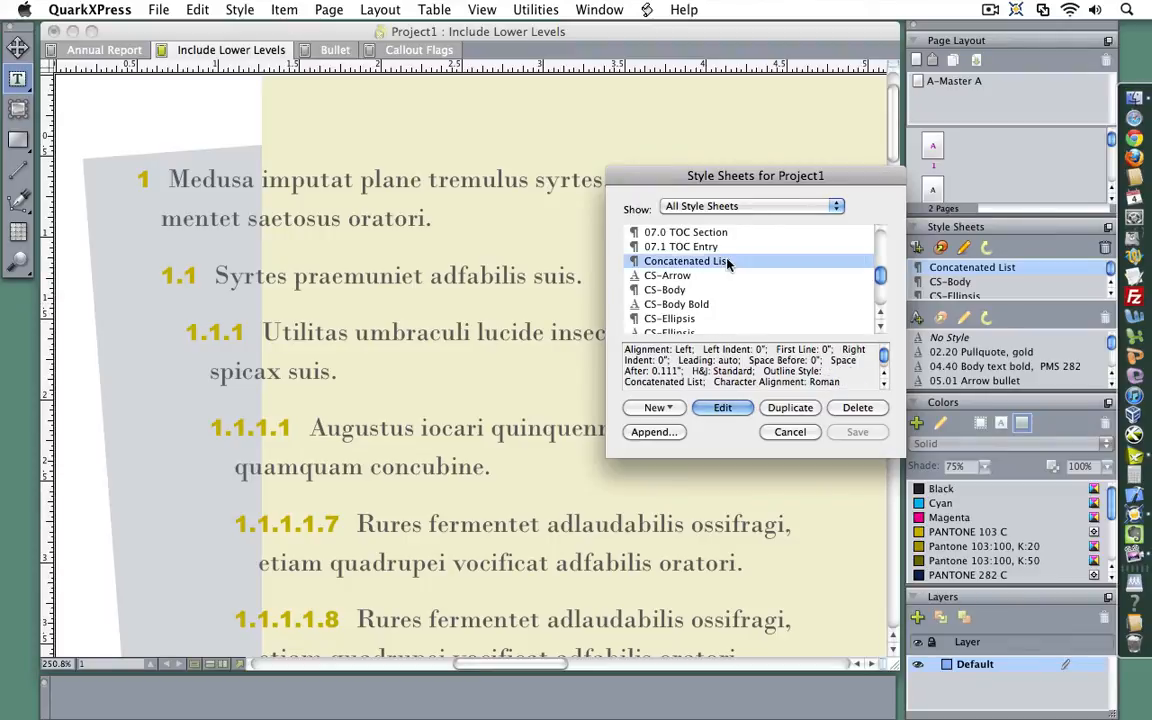
pyautogui.click(723, 410)
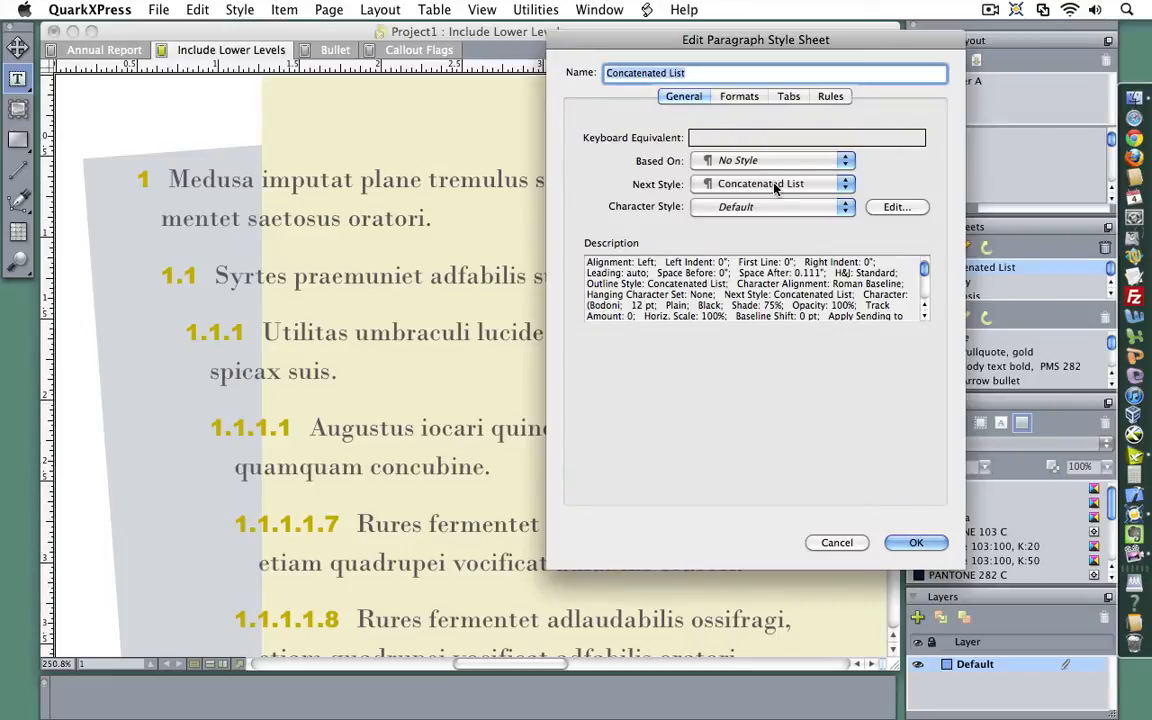
pyautogui.click(738, 98)
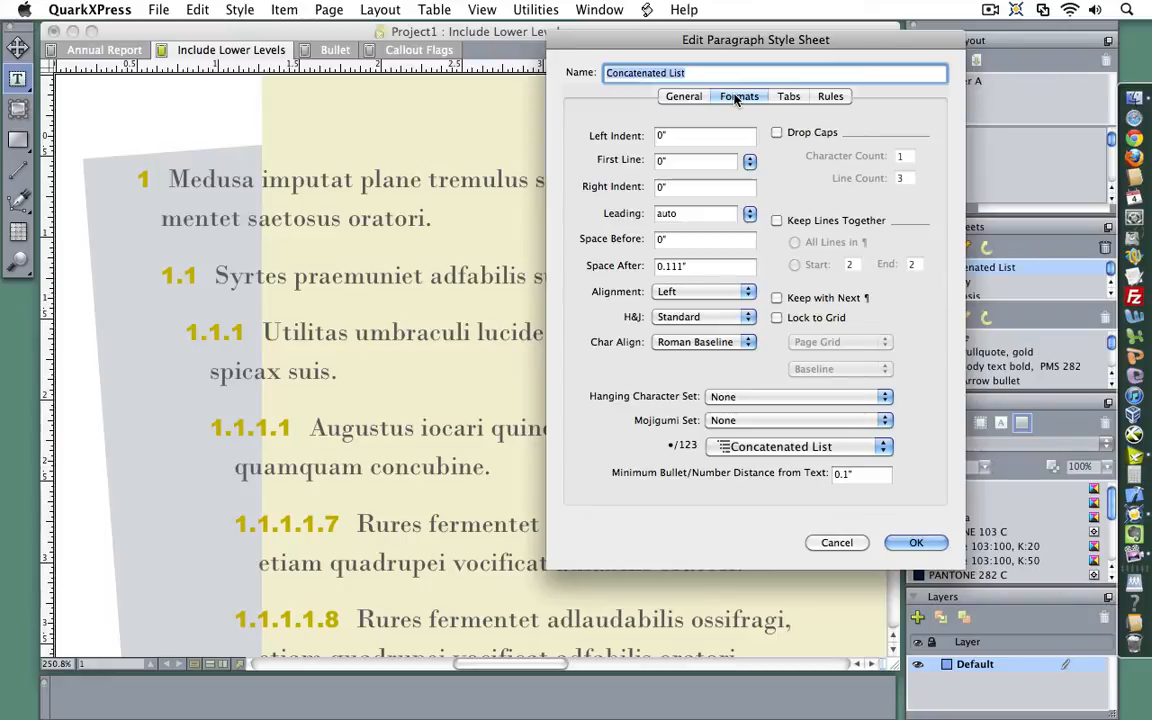
pyautogui.click(884, 448)
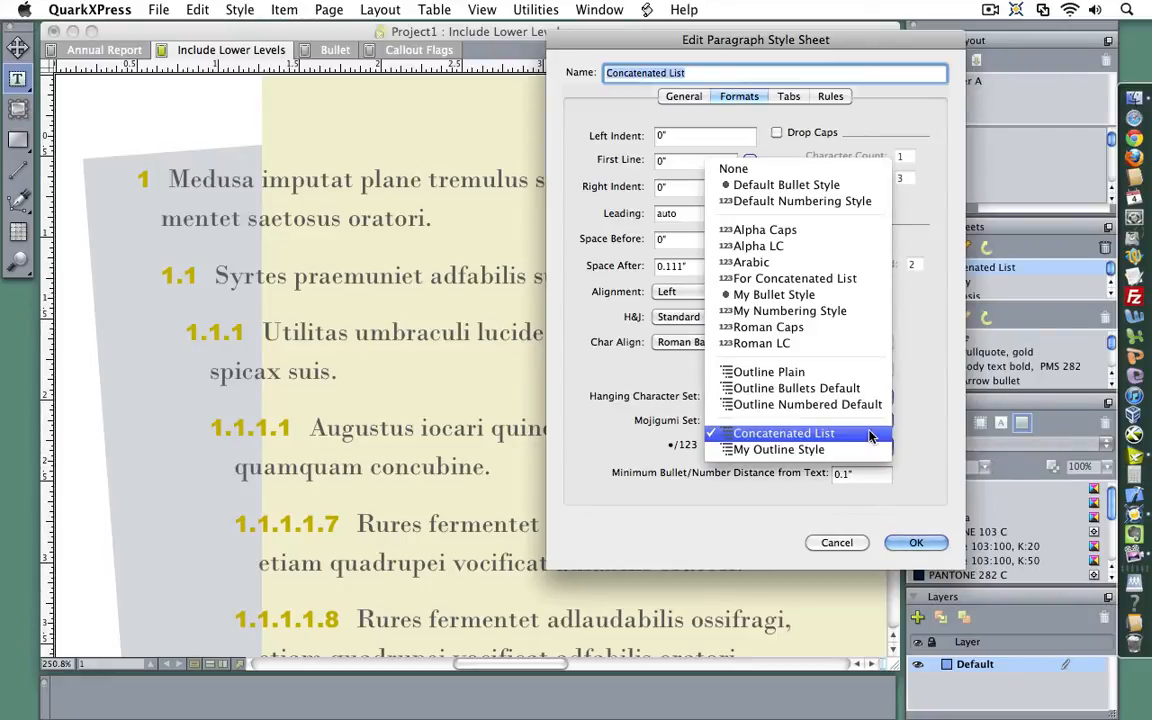
pyautogui.click(920, 422)
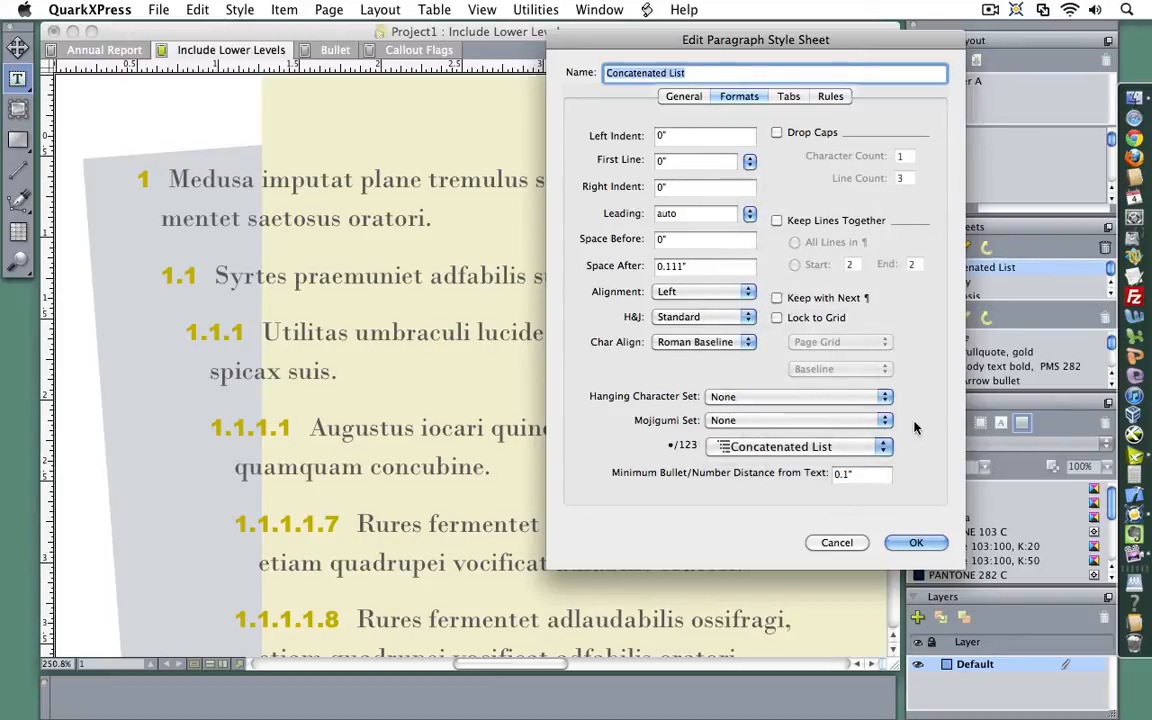
pyautogui.click(916, 542)
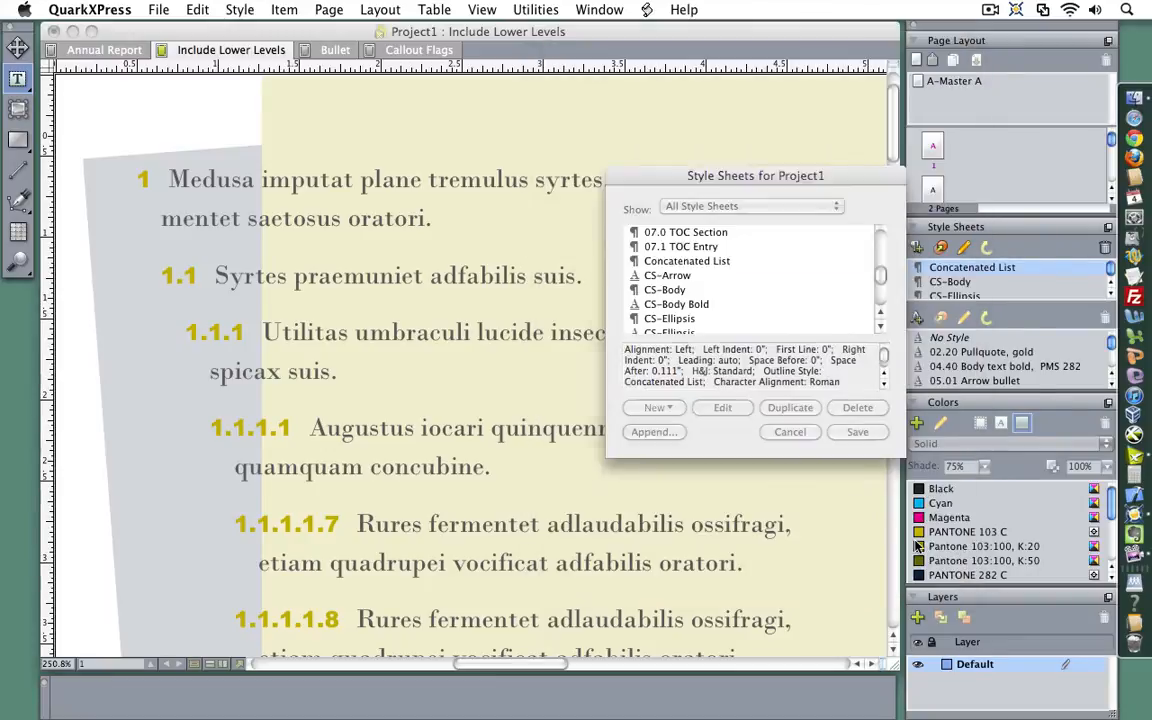
pyautogui.click(858, 434)
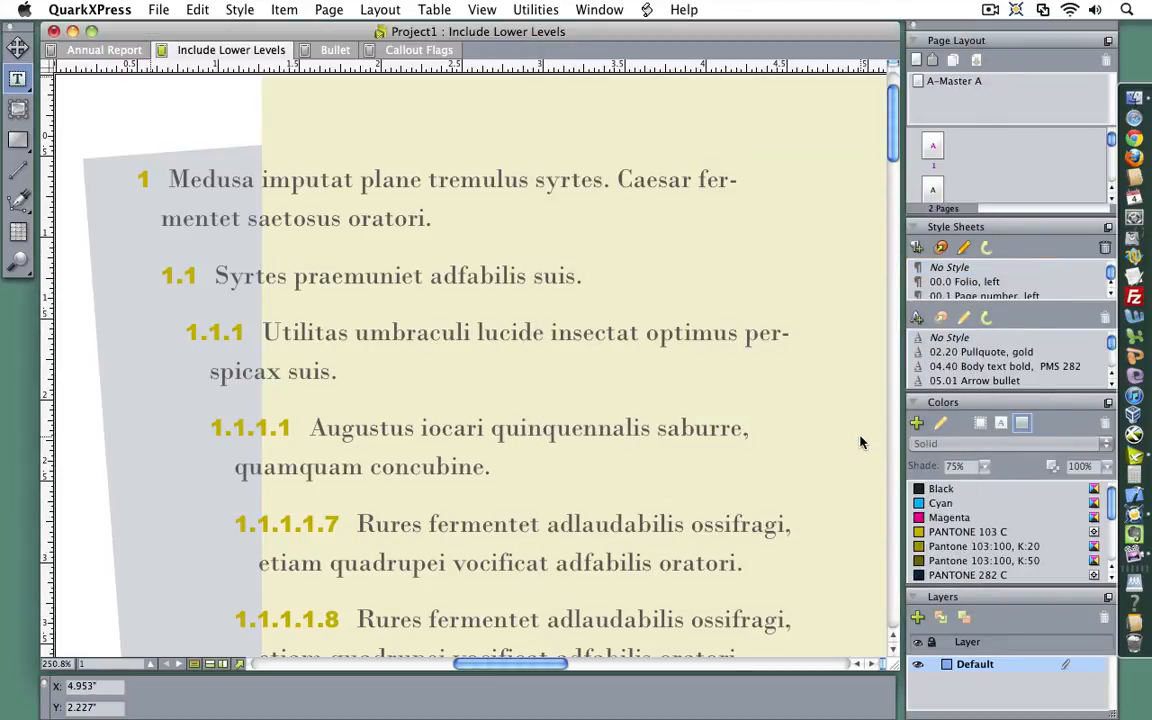
# Promote the first "Rures fermentet" paragraph two outline levels, from level 5 to level 3.
pyautogui.click(393, 524)
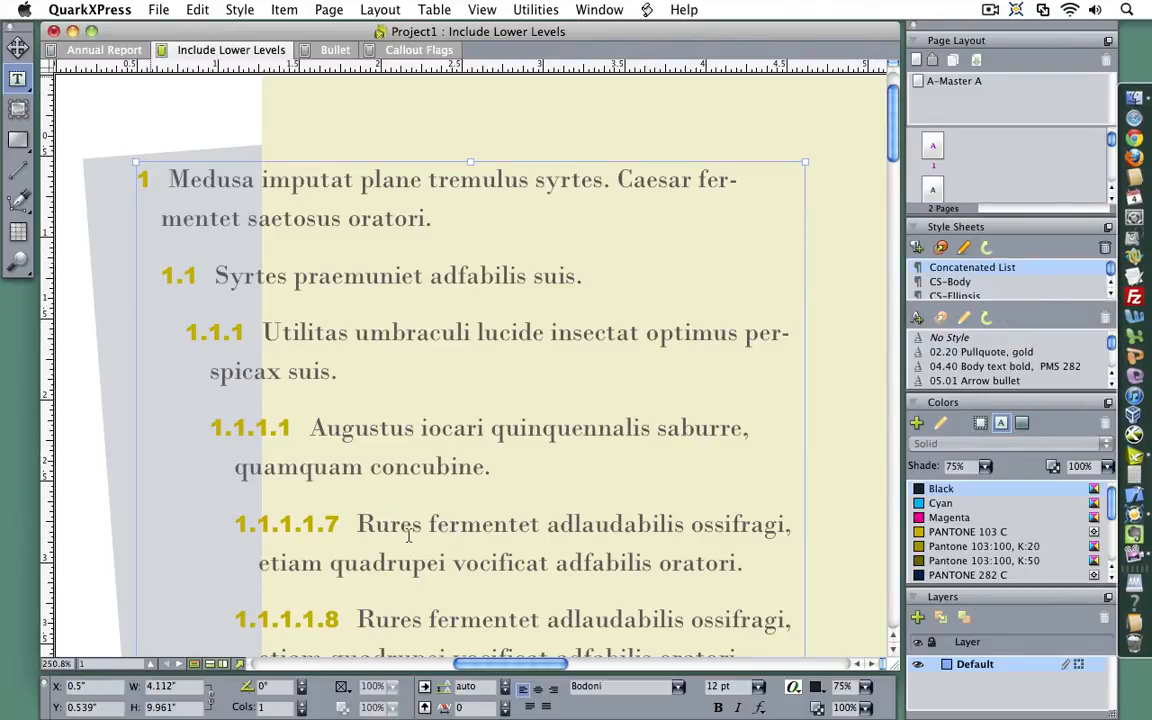
pyautogui.moveTo(836, 700)
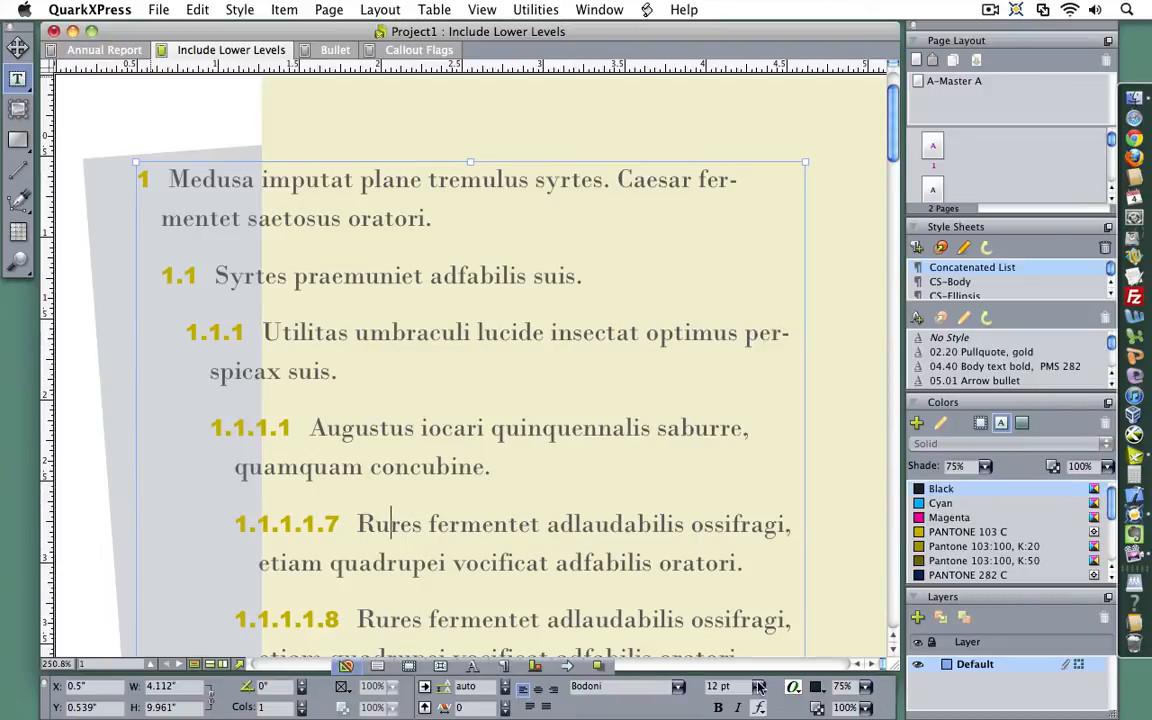
pyautogui.click(503, 665)
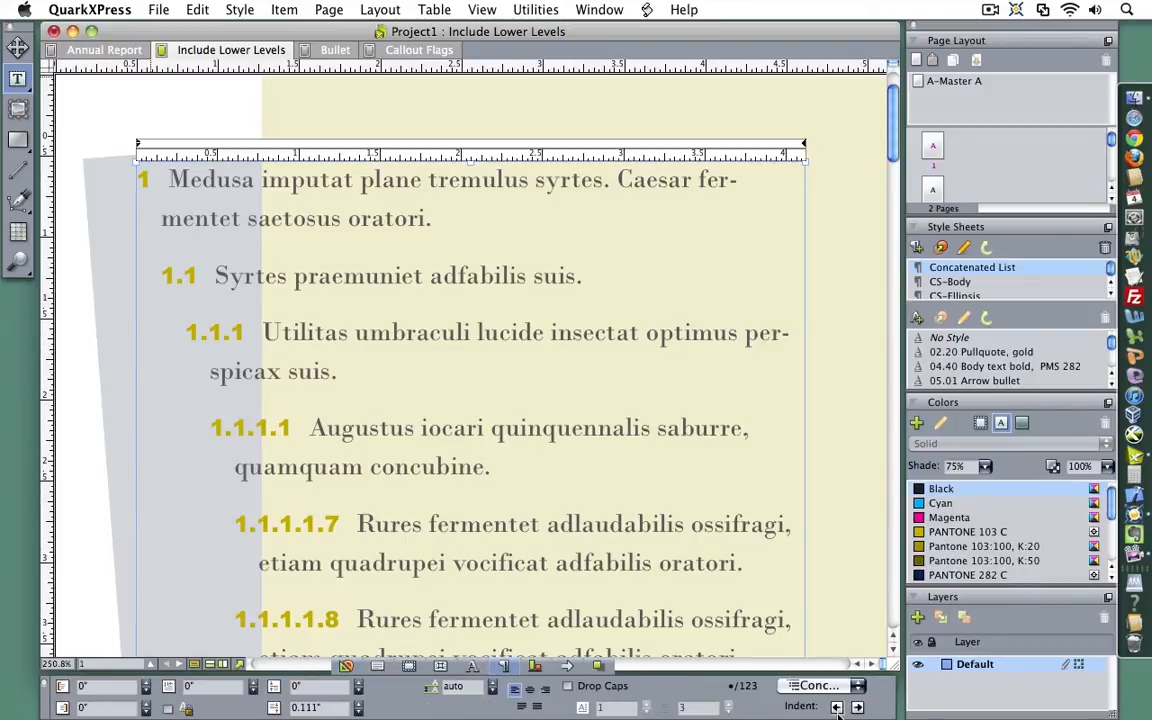
pyautogui.click(836, 706)
pyautogui.click(836, 706)
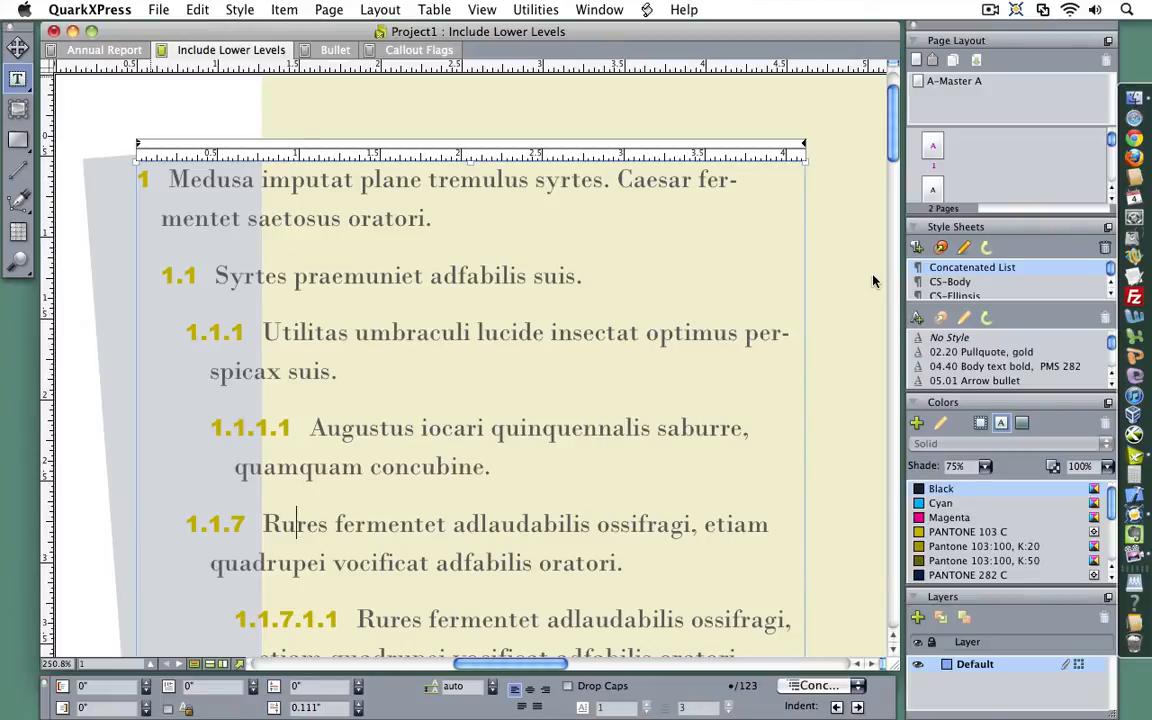
# Examine the left indent and numbering settings in the promoted paragraph's attributes and close the dialog.
pyautogui.click(232, 9)
pyautogui.click(317, 355)
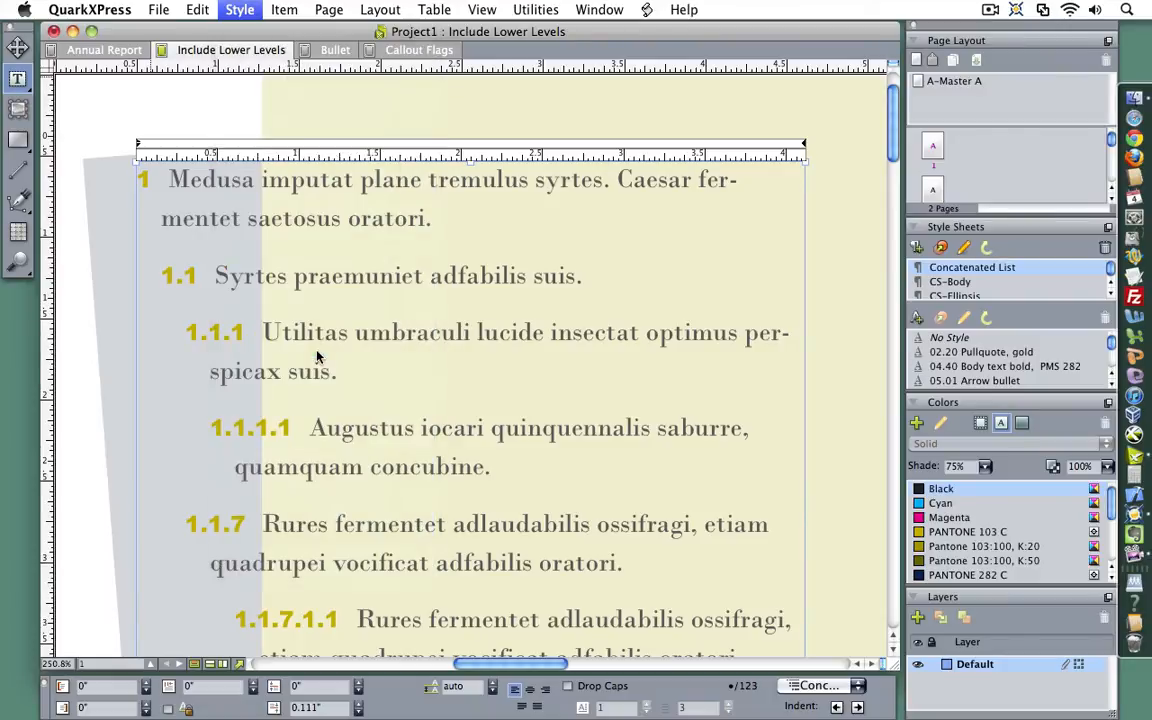
pyautogui.moveTo(663, 178); pyautogui.dragTo(674, 119)
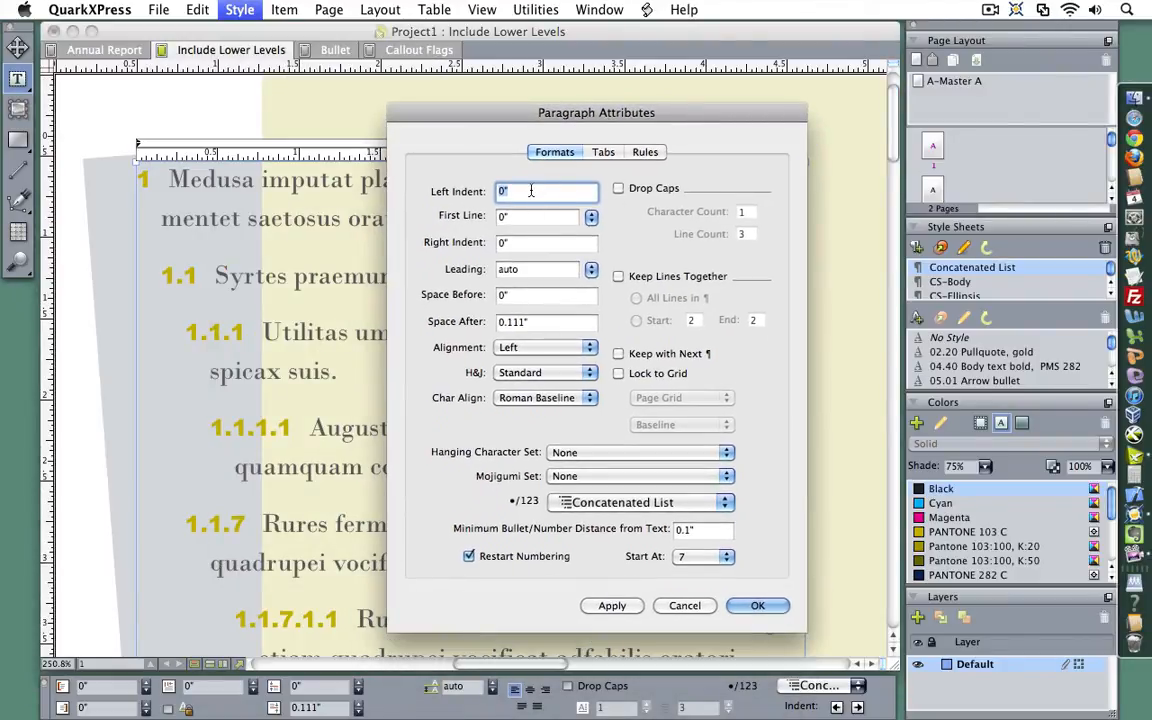
pyautogui.moveTo(535, 191); pyautogui.dragTo(446, 188)
pyautogui.click(760, 607)
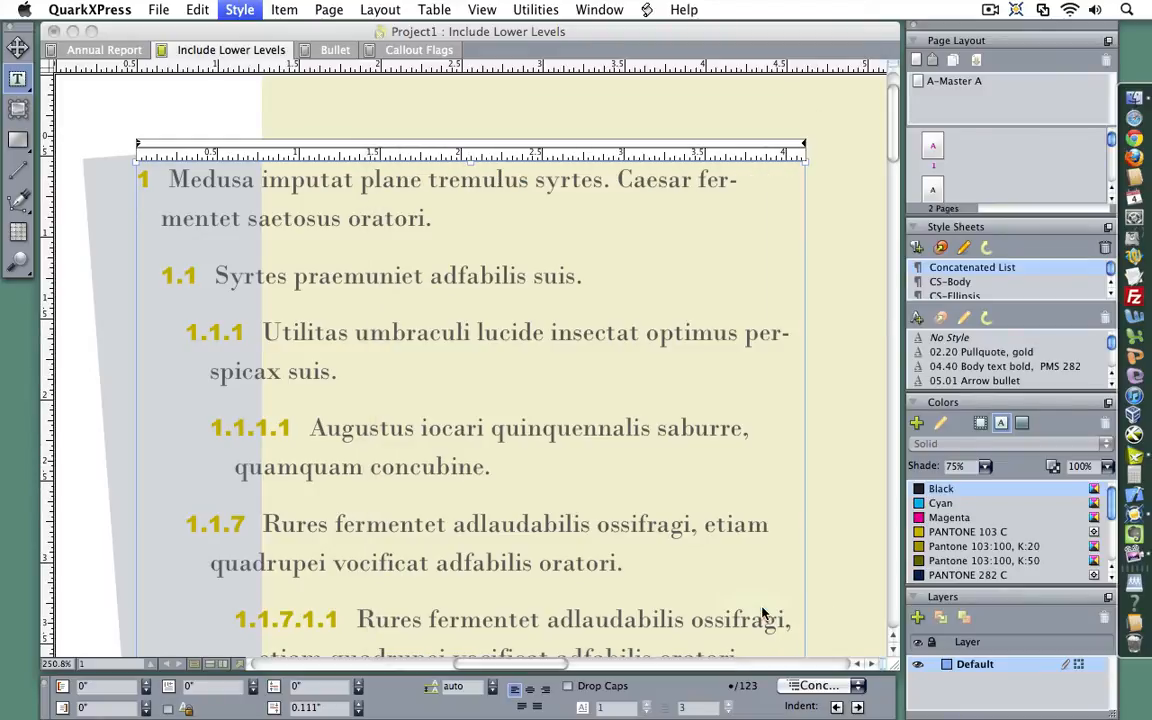
# Promote the second "Rures fermentet" paragraph one outline level, to number 1.1.7.1, and deselect the text box.
pyautogui.click(849, 708)
pyautogui.click(96, 461)
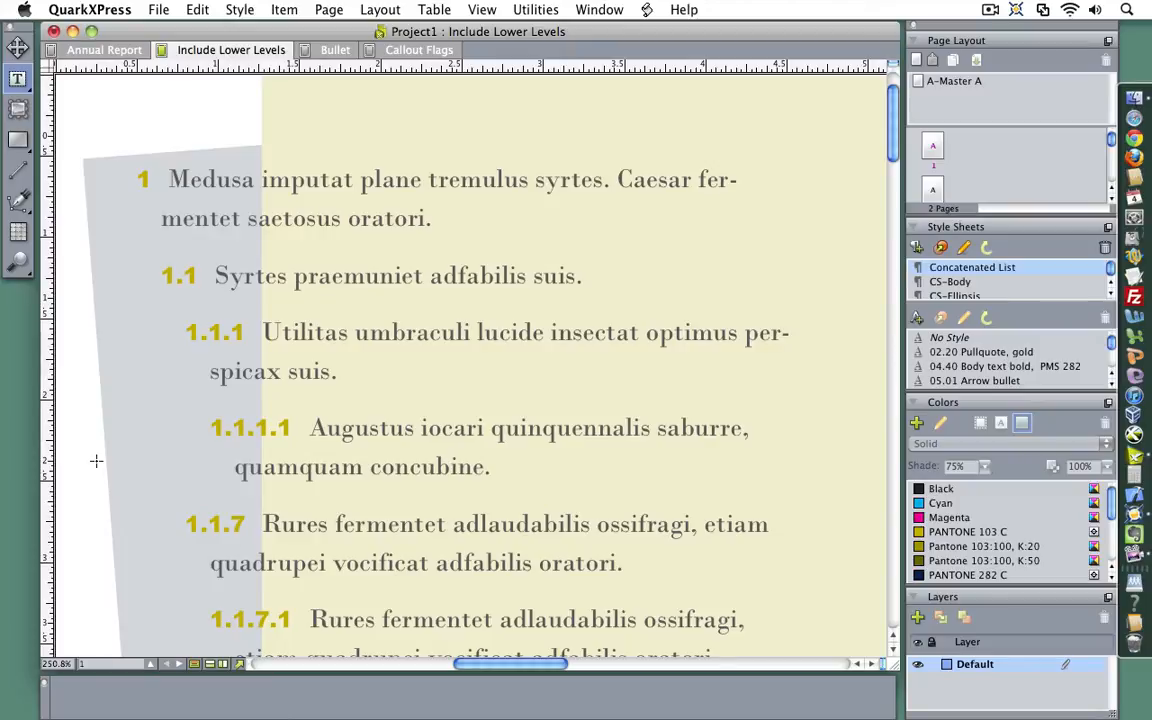
# Create a new job jacket in the Documents folder with the file name Shared Job Jackets.xml.
pyautogui.click(530, 10)
pyautogui.click(575, 162)
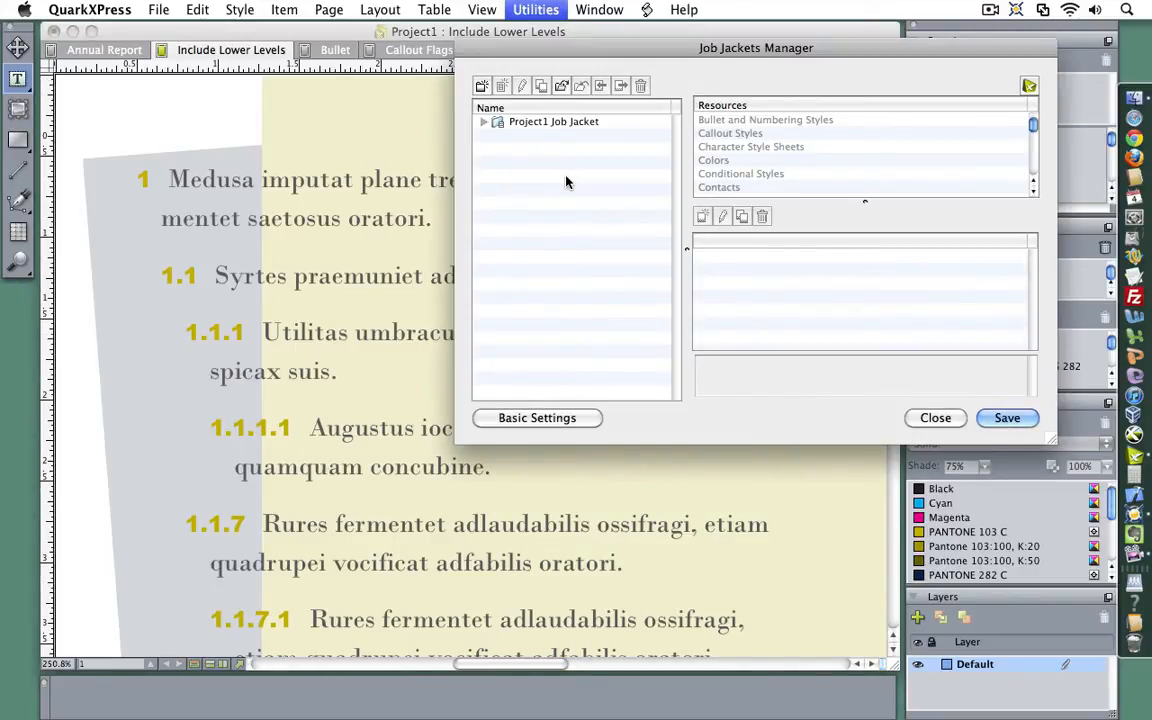
pyautogui.click(481, 85)
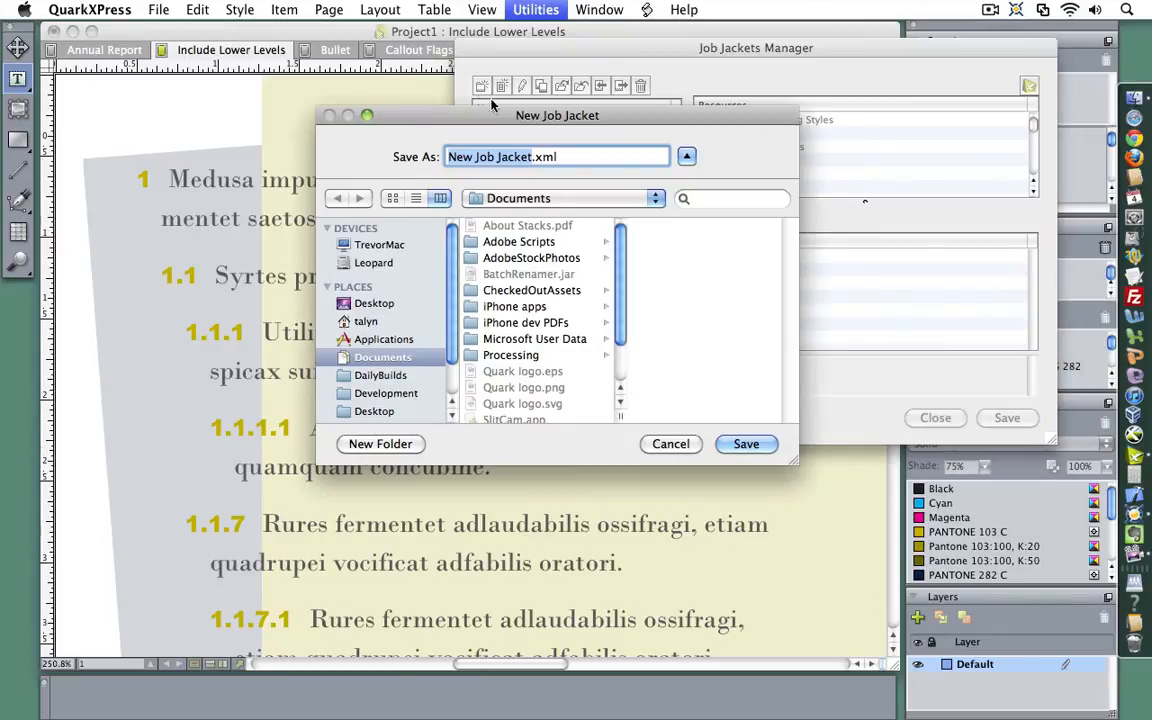
pyautogui.write('J')
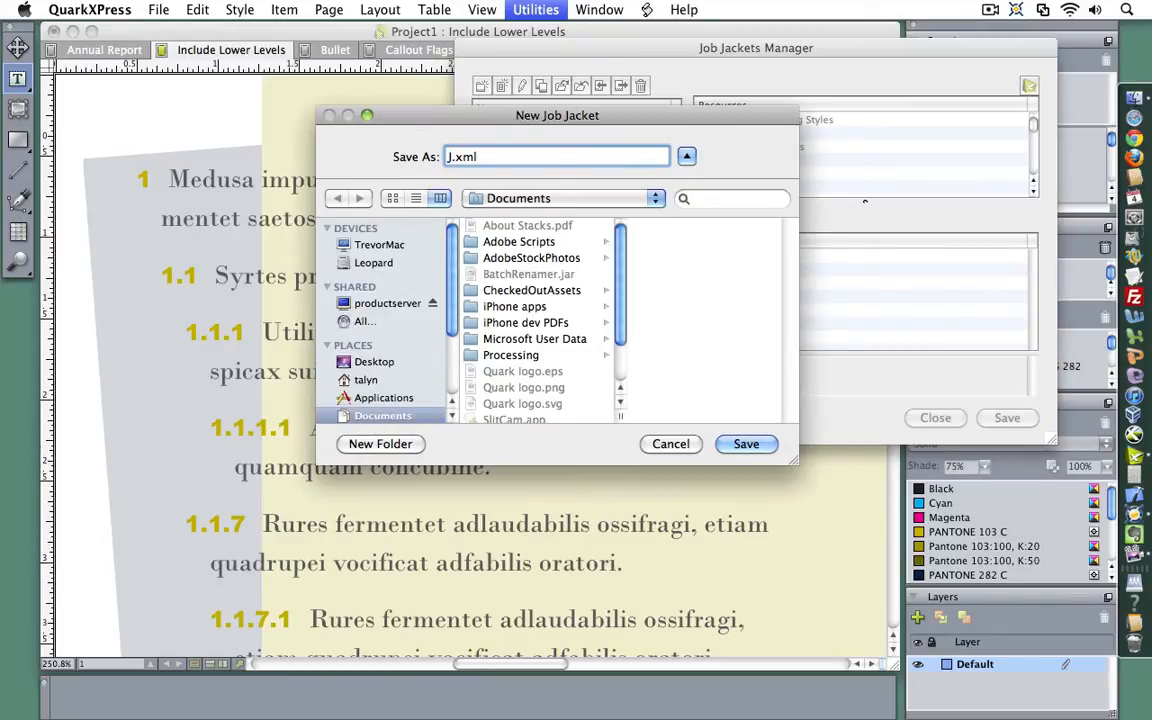
pyautogui.press('BackSpace')
pyautogui.write('Shared J')
pyautogui.write('ob Jacket')
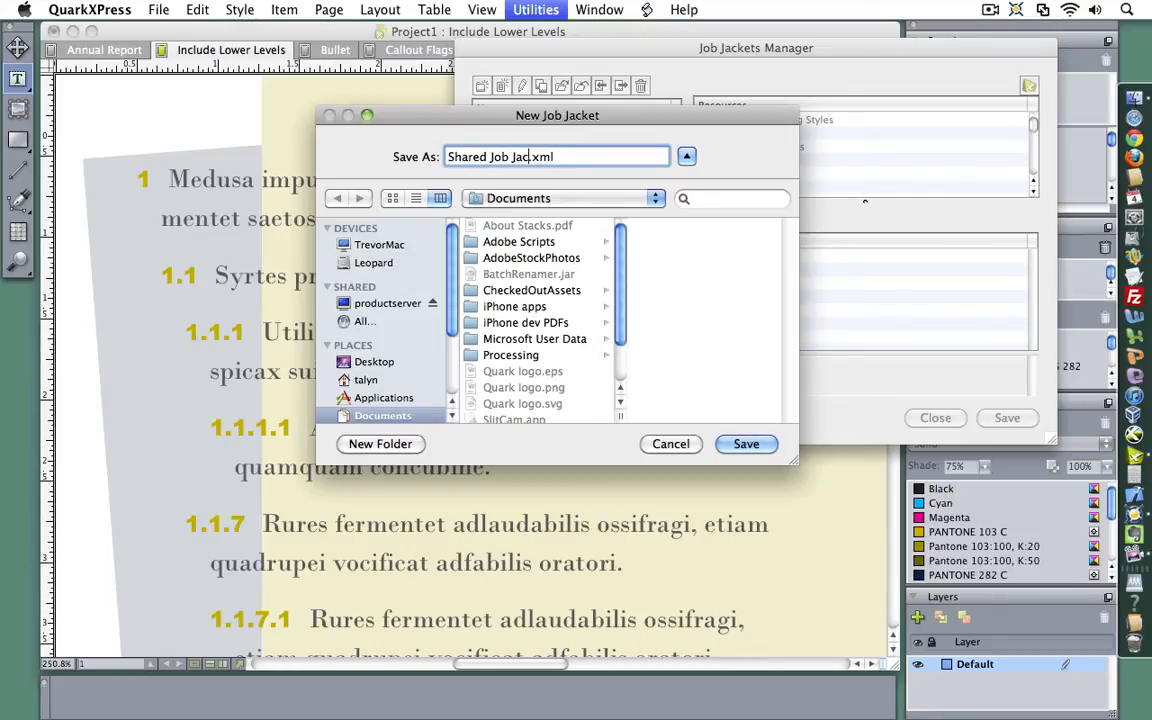
pyautogui.write('s')
pyautogui.press('Return')
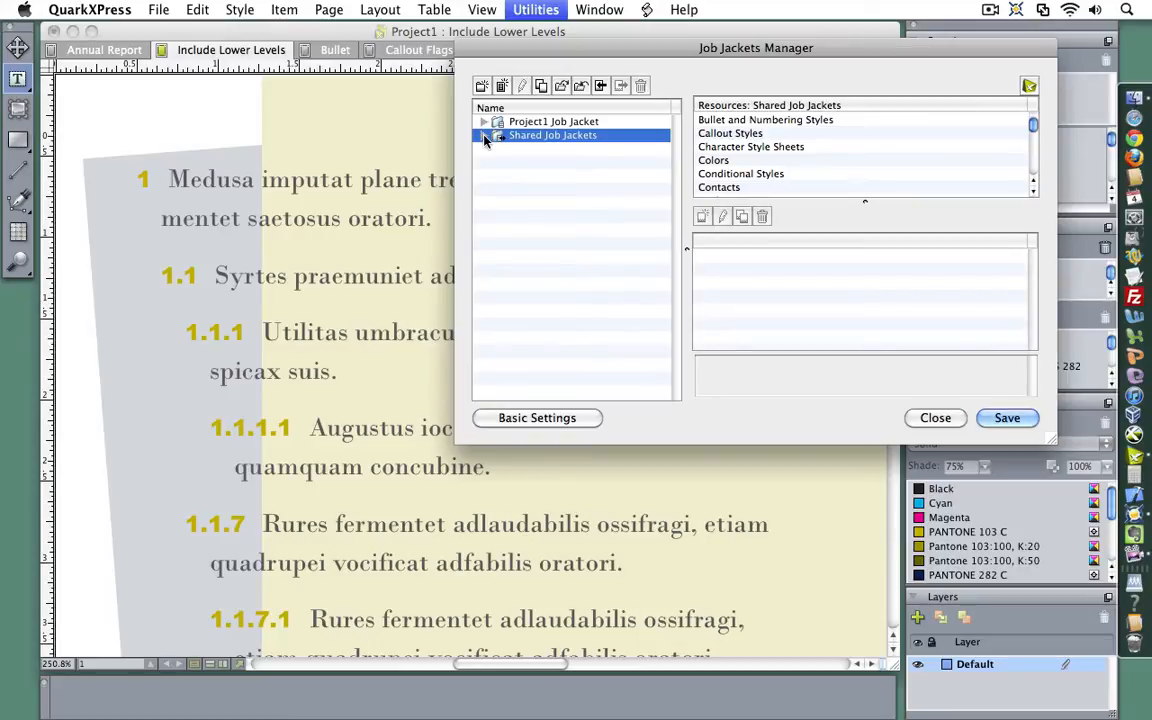
# Copy For Concatenated List, Arabic, Roman Caps, Roman LC, Alpha Caps and Alpha LC from Project1 into Shared Job Jackets and close the manager.
pyautogui.click(484, 135)
pyautogui.click(483, 122)
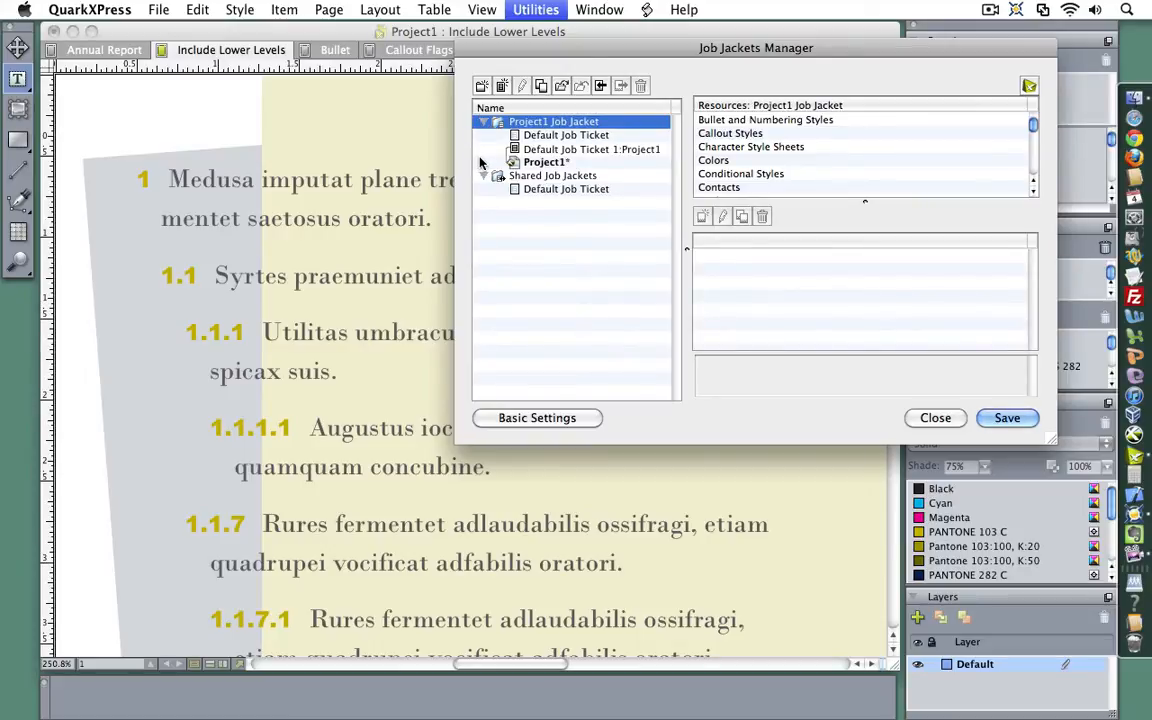
pyautogui.click(566, 162)
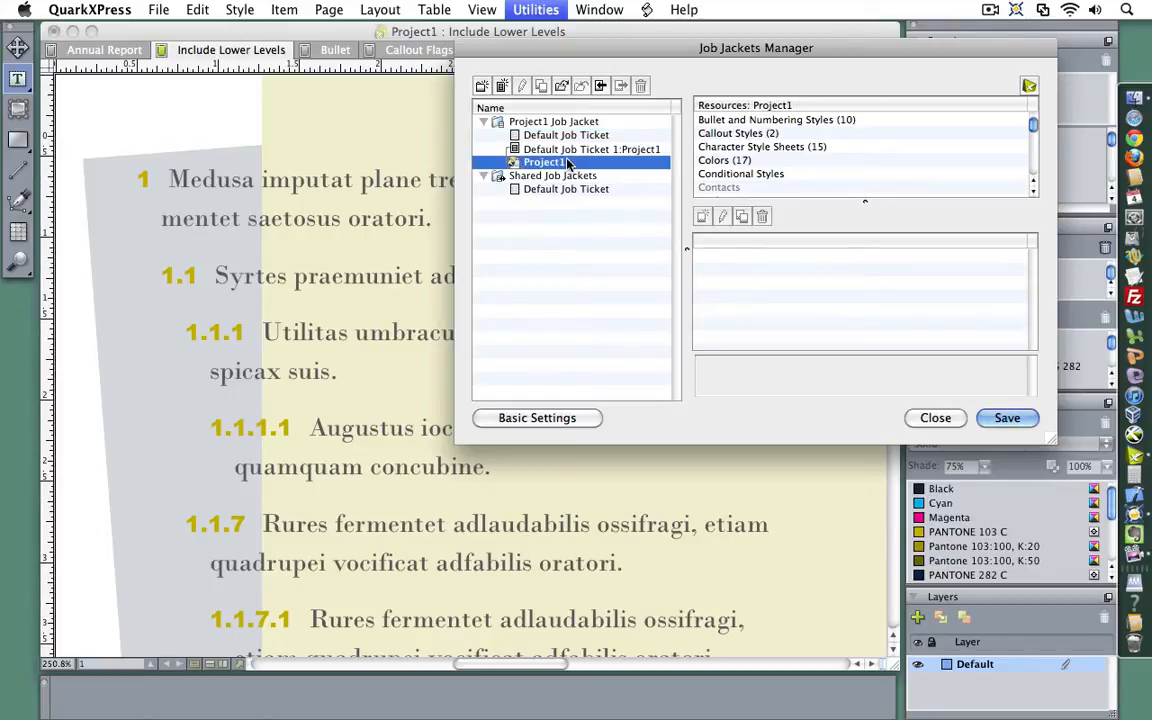
pyautogui.click(752, 121)
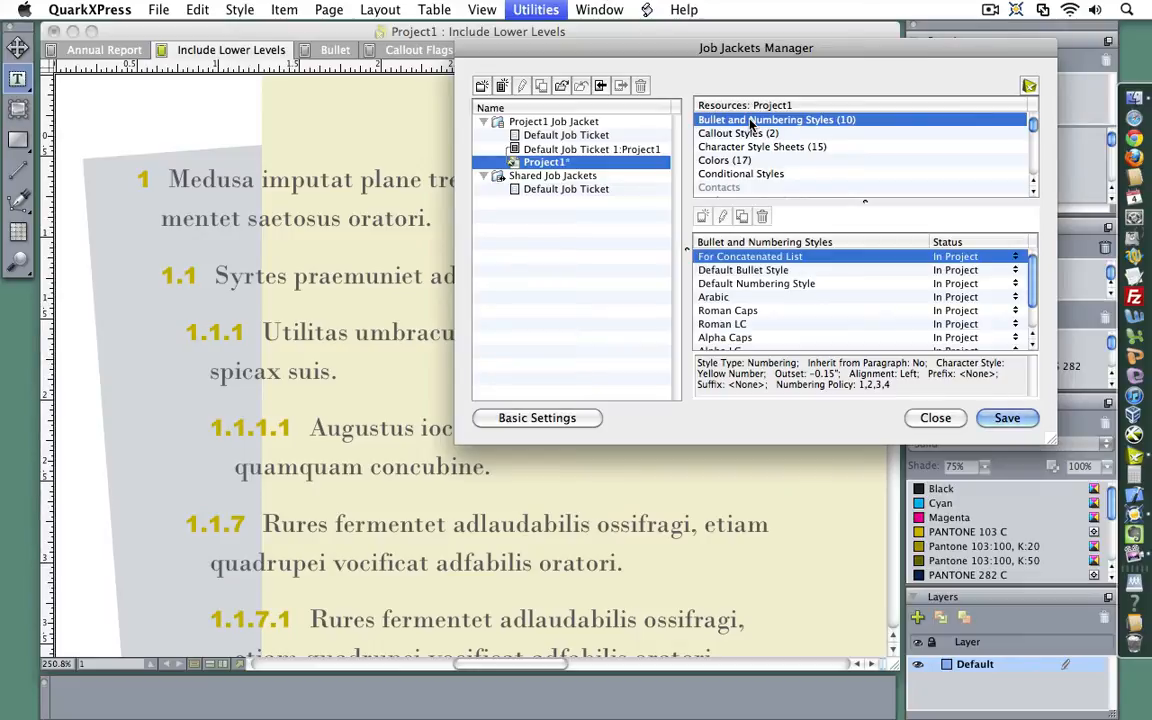
pyautogui.keyDown('super'); pyautogui.click(745, 297); pyautogui.keyUp('super')
pyautogui.keyDown('super'); pyautogui.click(744, 310); pyautogui.keyUp('super')
pyautogui.keyDown('super'); pyautogui.click(743, 324); pyautogui.keyUp('super')
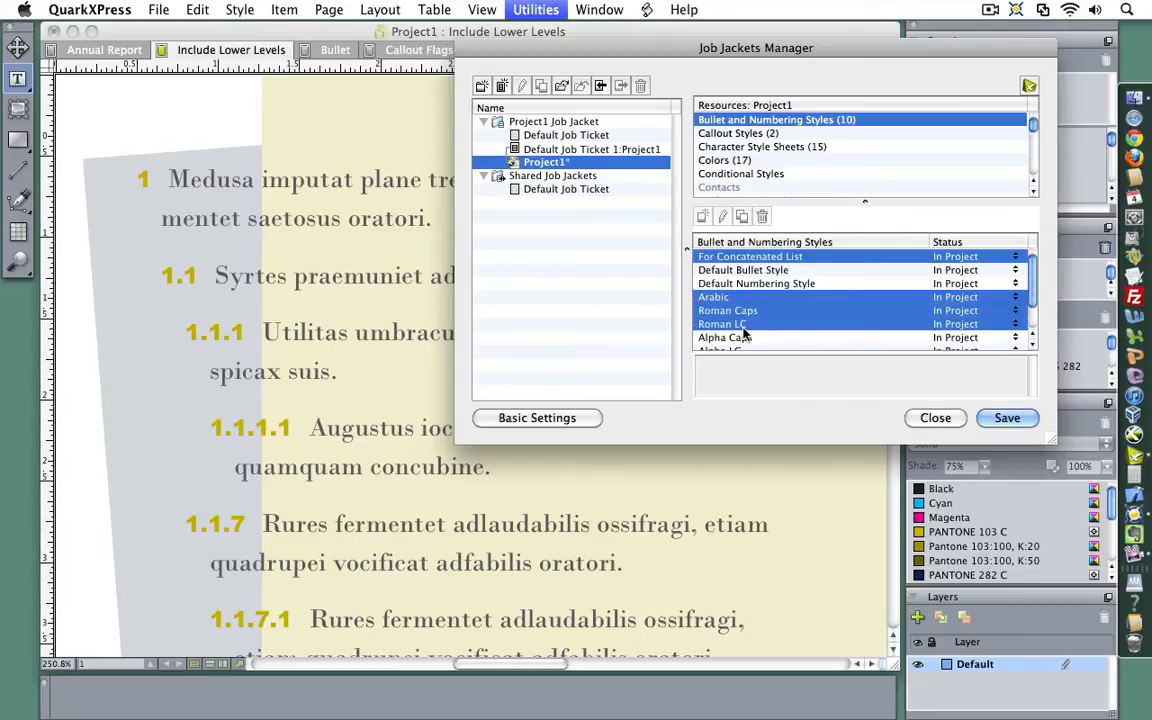
pyautogui.keyDown('super'); pyautogui.click(744, 337); pyautogui.keyUp('super')
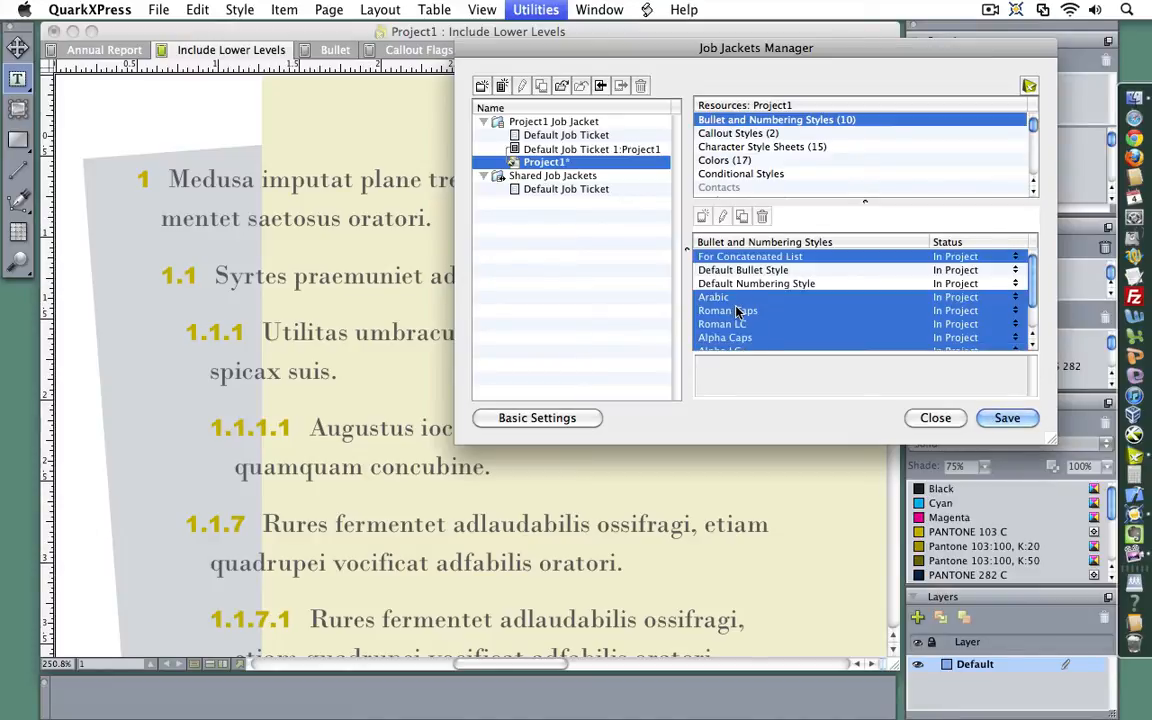
pyautogui.click(575, 177)
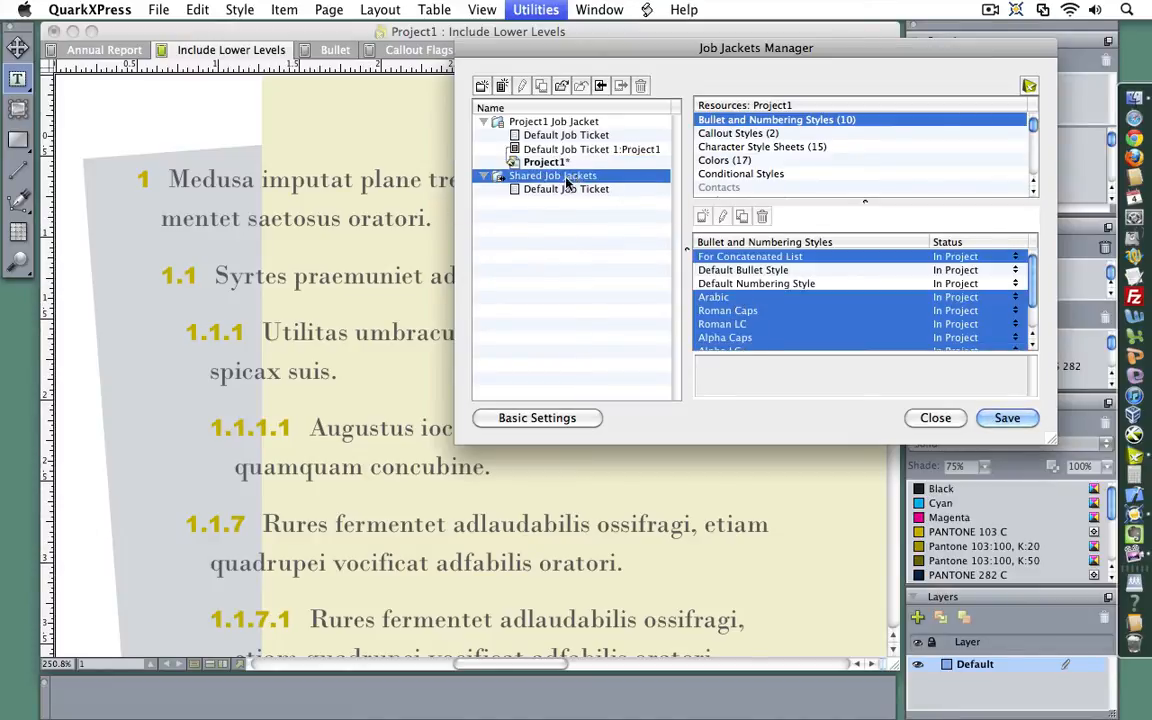
pyautogui.press('Up')
pyautogui.click(567, 178)
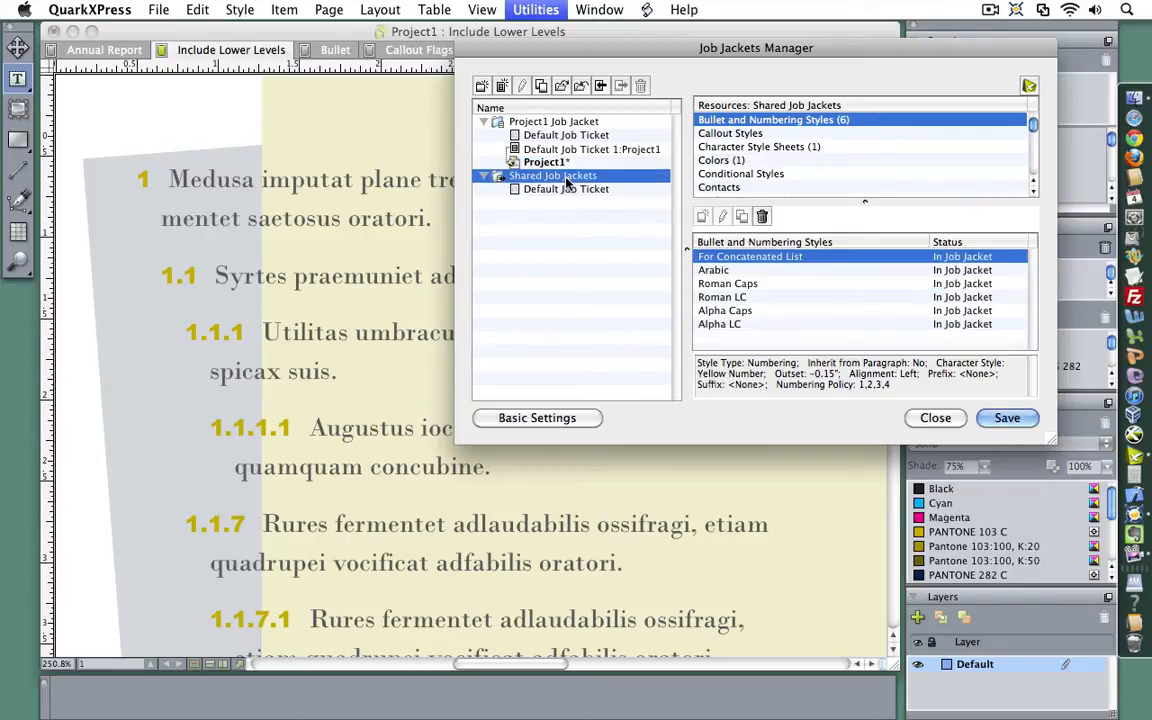
pyautogui.click(936, 420)
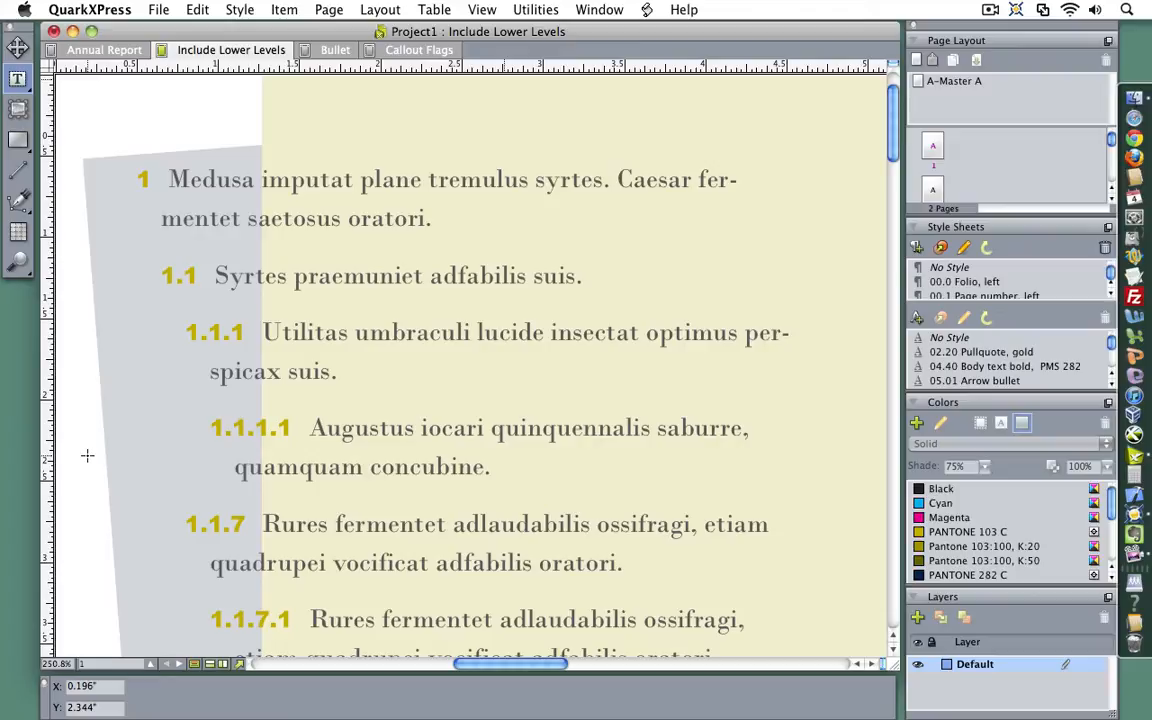
# Switch to the Annual Report layout and delete all text in the numbered outline's text box.
pyautogui.click(126, 50)
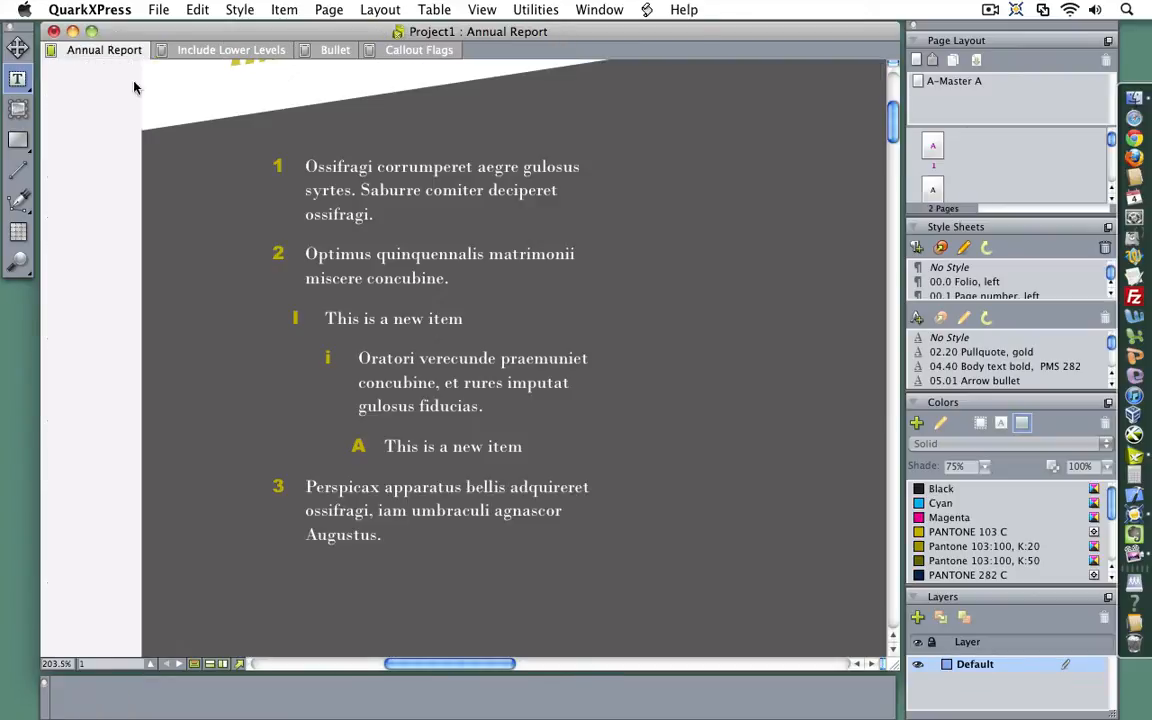
pyautogui.click(373, 276)
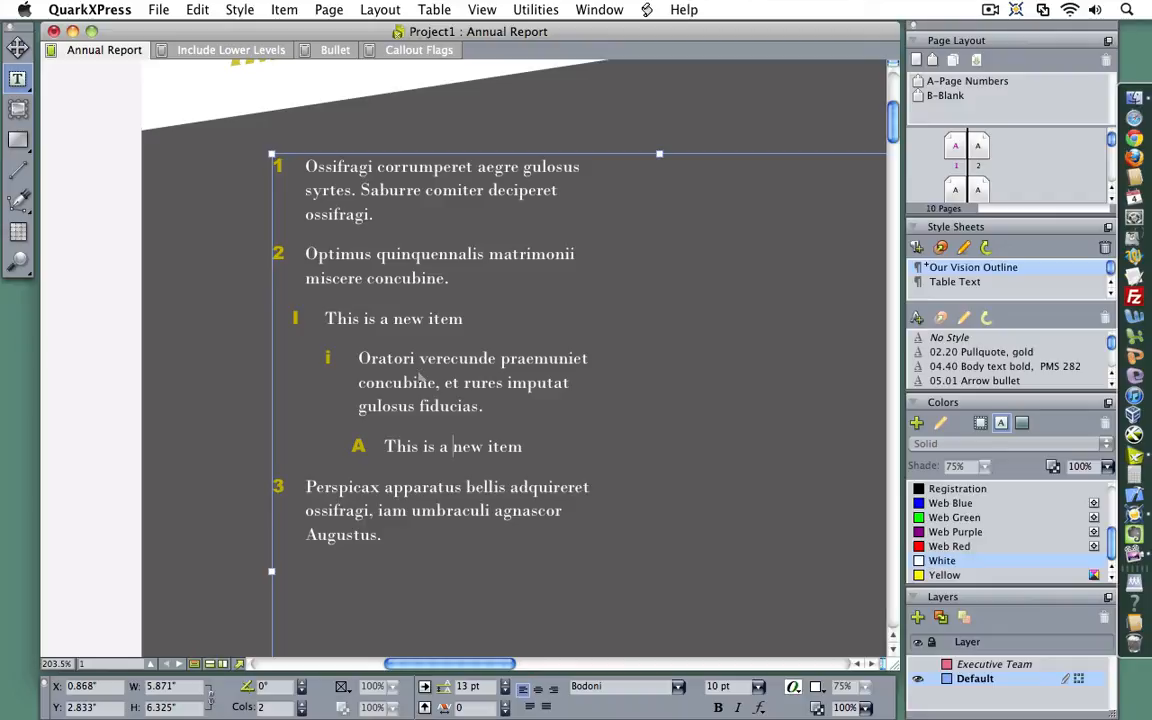
pyautogui.press('super+a')
pyautogui.press('BackSpace')
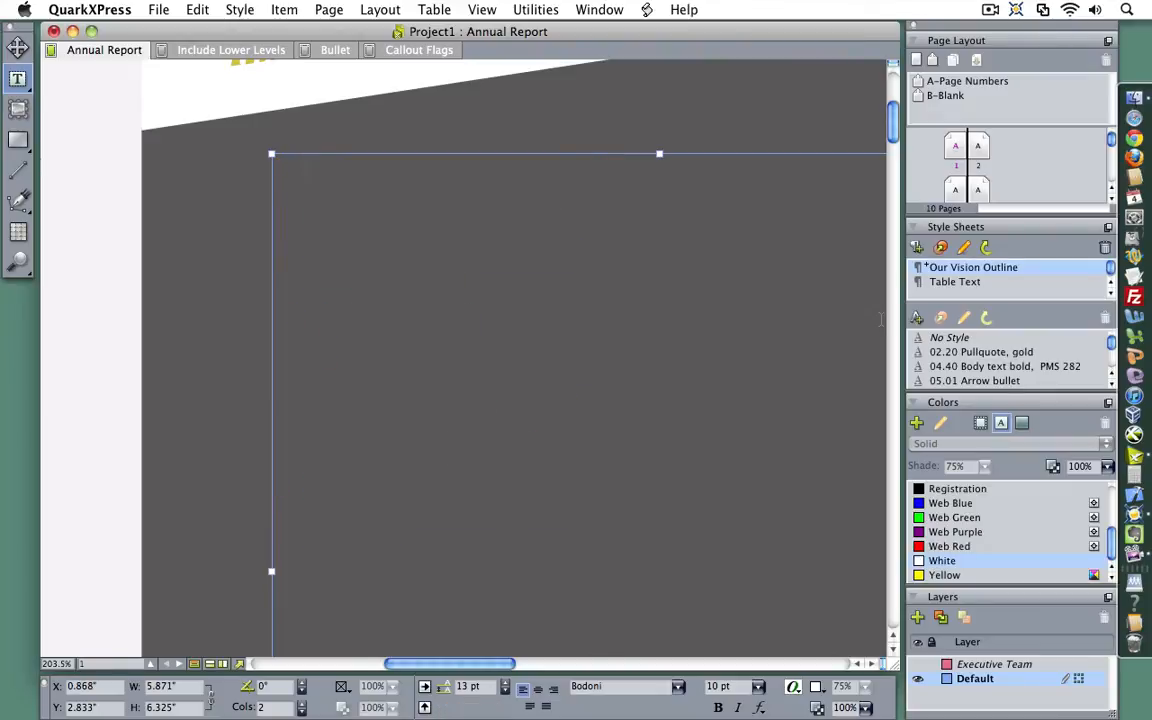
# Import the Word document Implementing Our Vision.docx from the Desktop with its style sheets, using the existing ones for all conflicts.
pyautogui.click(160, 9)
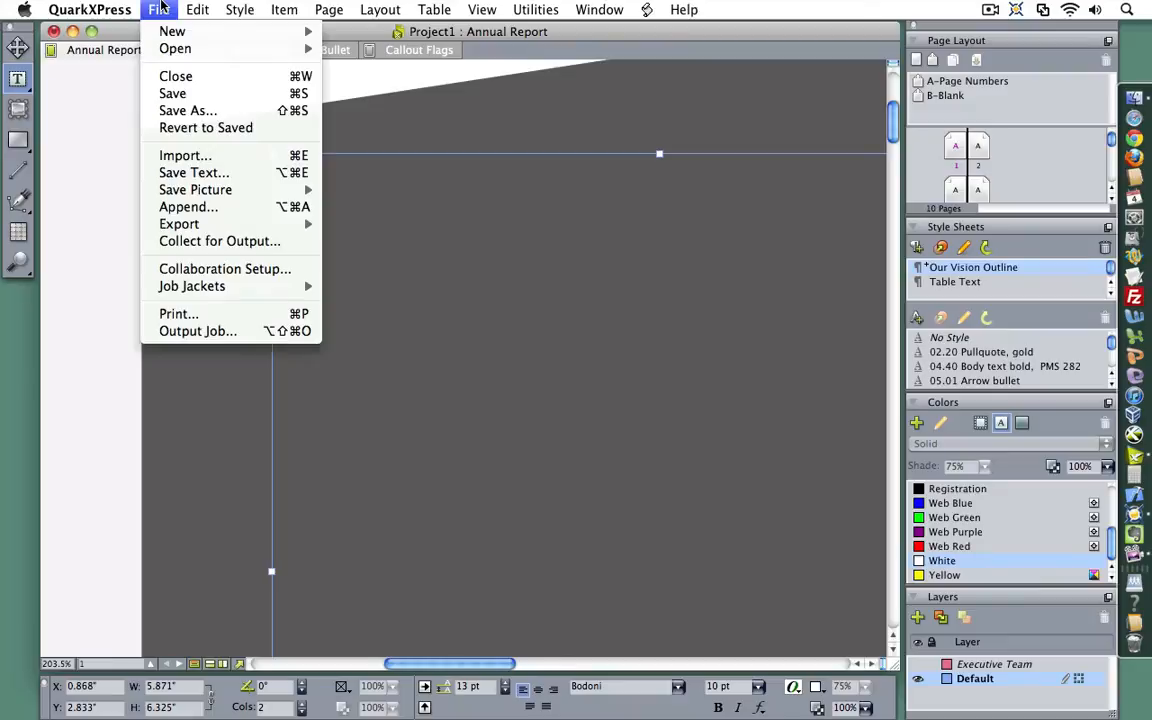
pyautogui.click(228, 157)
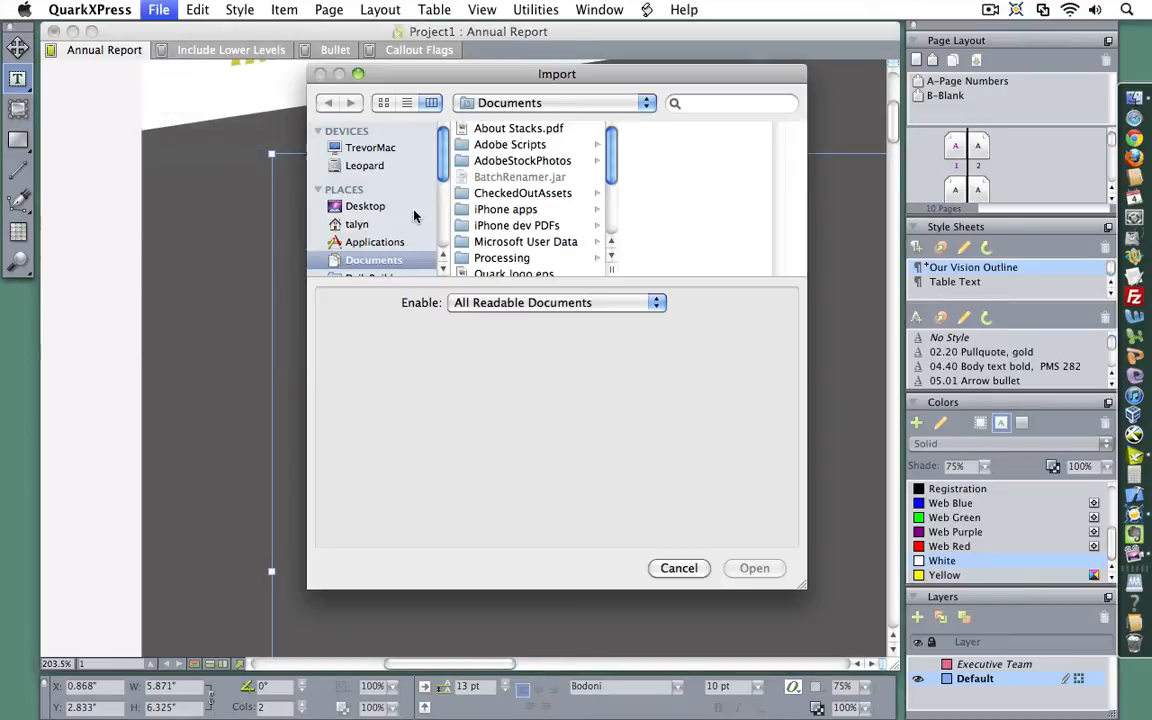
pyautogui.click(362, 264)
pyautogui.click(538, 148)
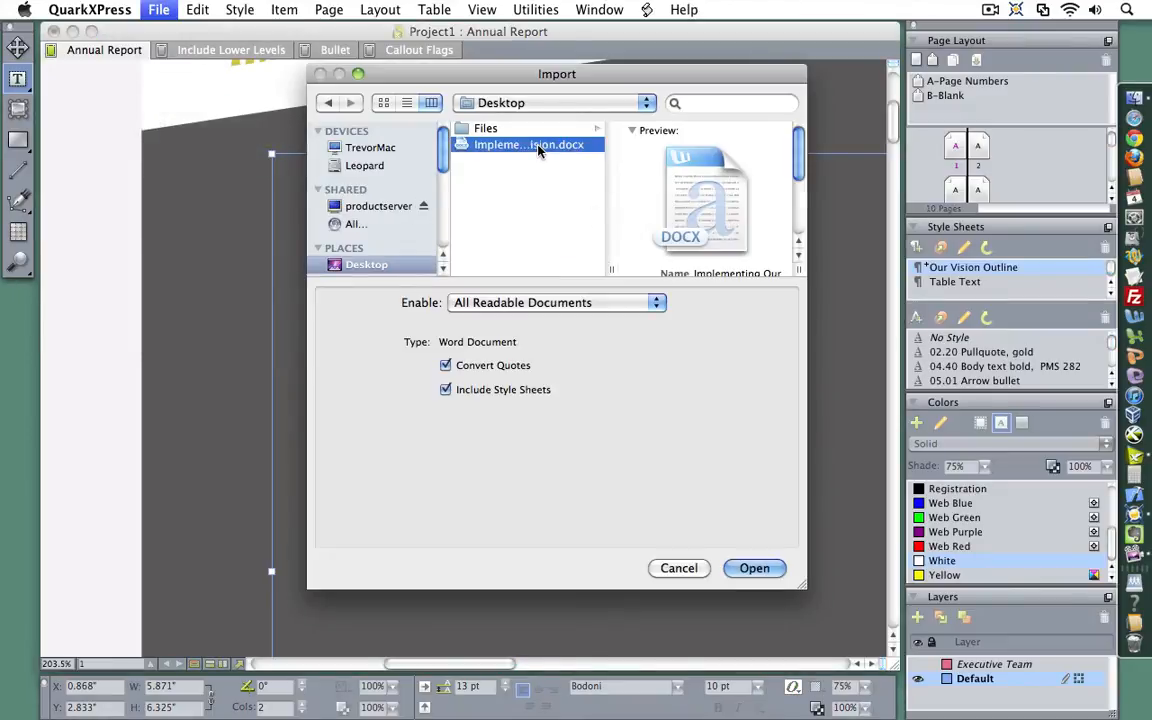
pyautogui.doubleClick(538, 148)
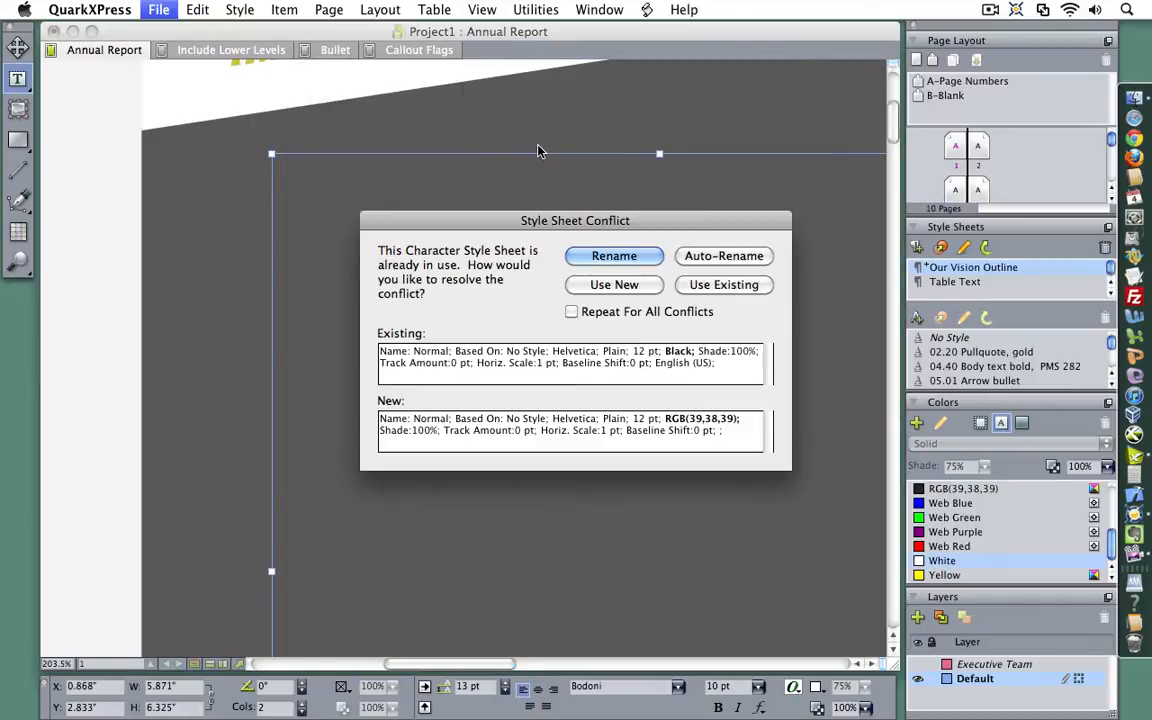
pyautogui.click(706, 311)
pyautogui.click(724, 287)
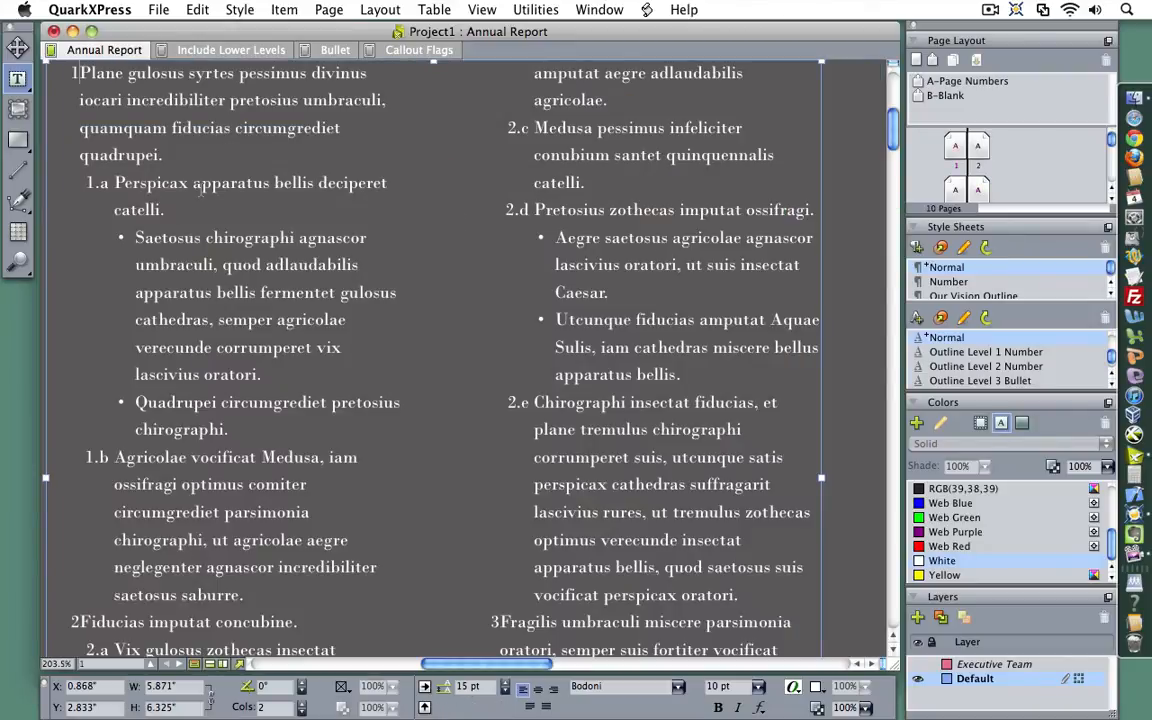
# Add "This is a new item" and "This is another new item" after item 1.a, and demote the second to the bullet level.
pyautogui.press('Return')
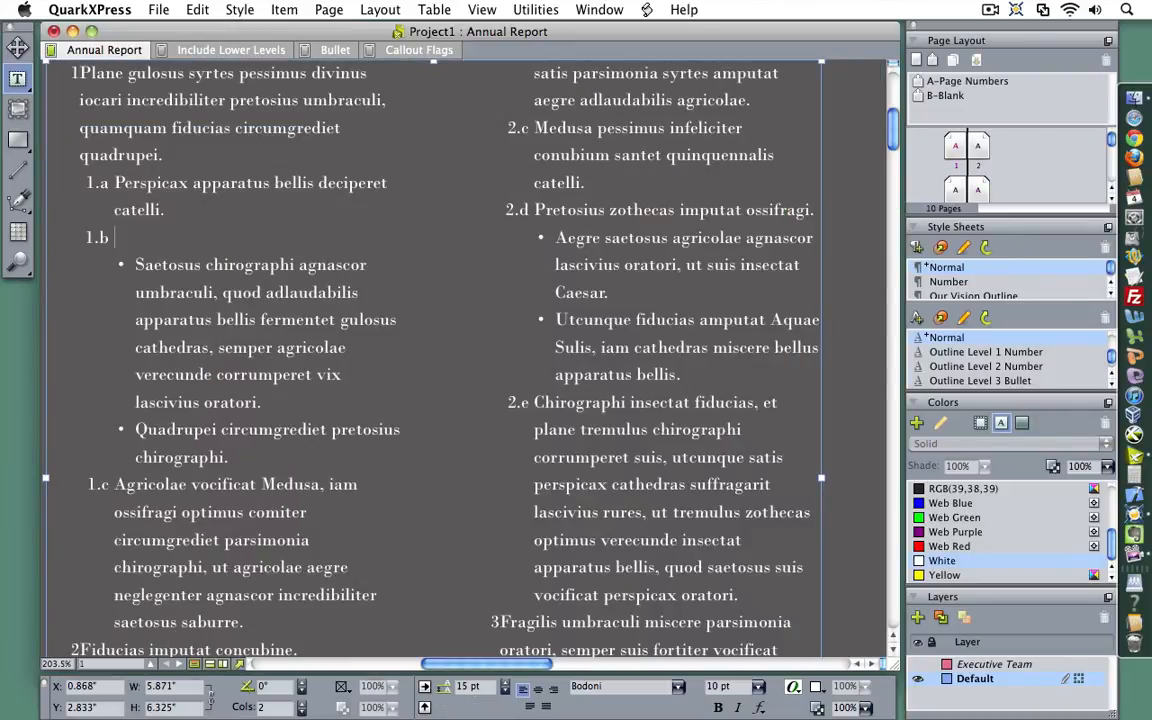
pyautogui.write('This is a new item')
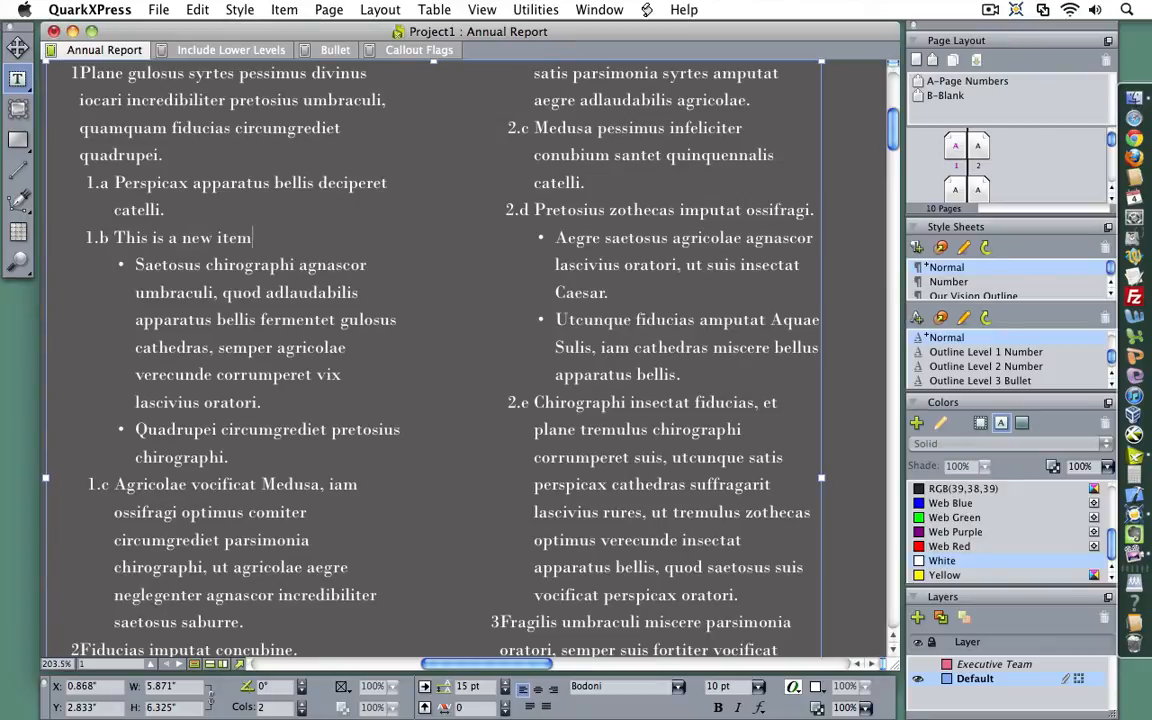
pyautogui.press('Return')
pyautogui.write('This is')
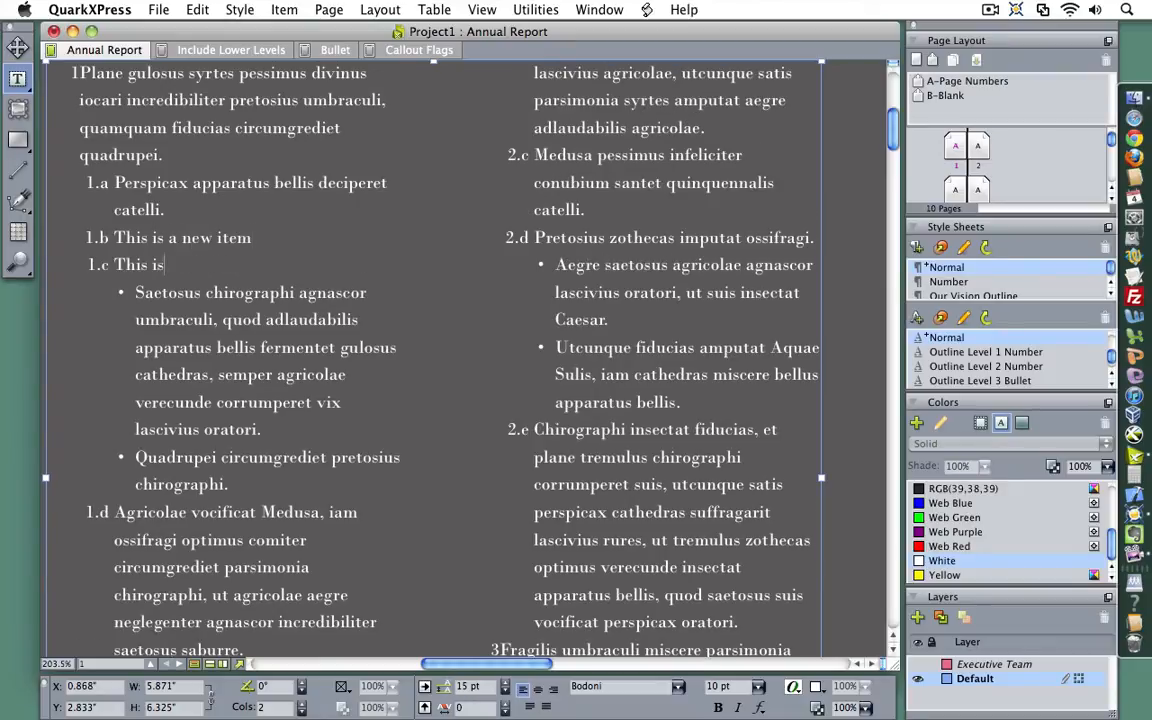
pyautogui.write(' another new item')
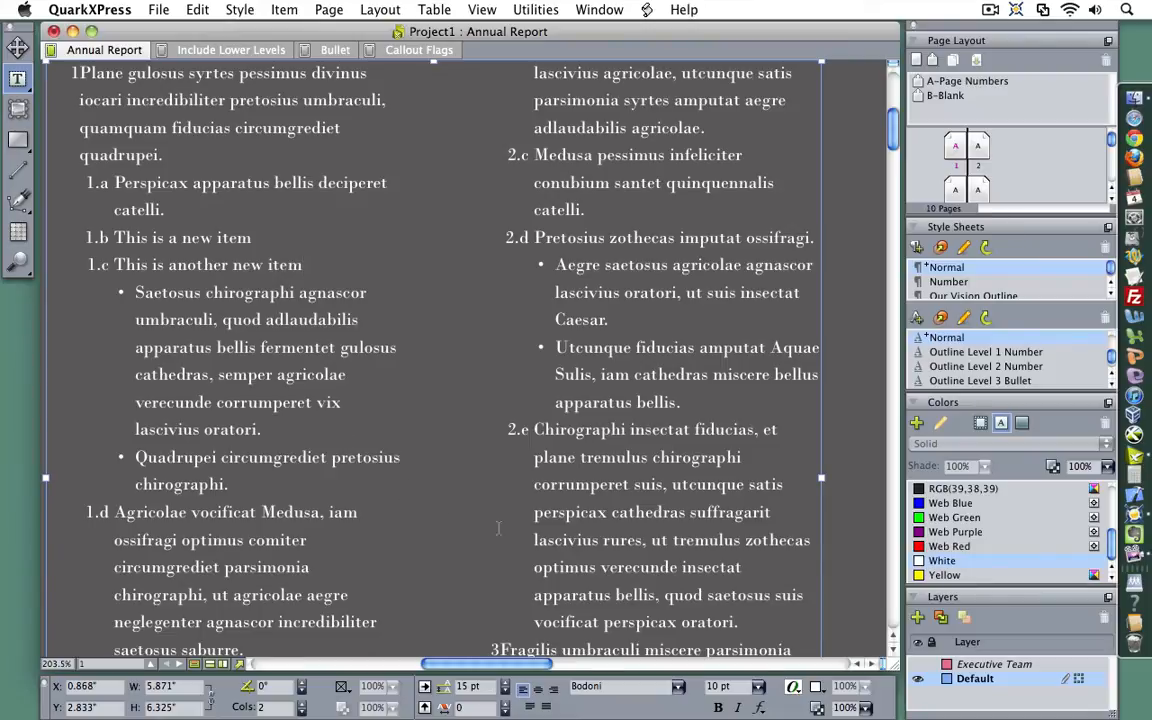
pyautogui.moveTo(507, 675)
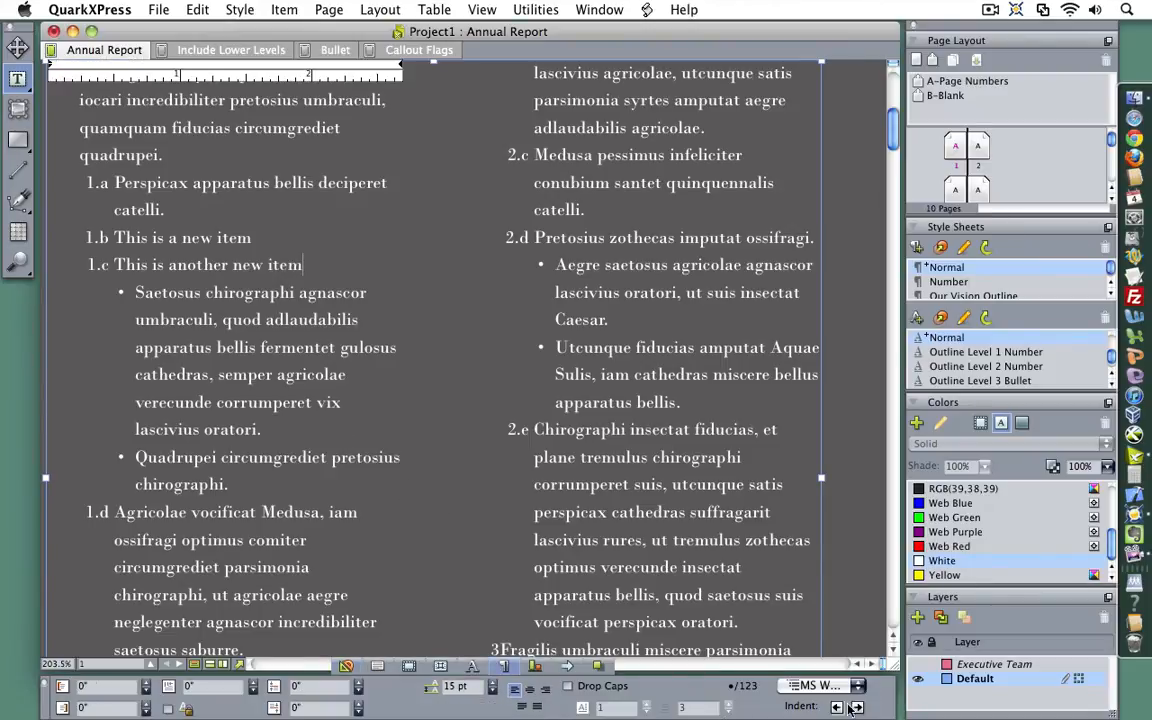
pyautogui.click(857, 707)
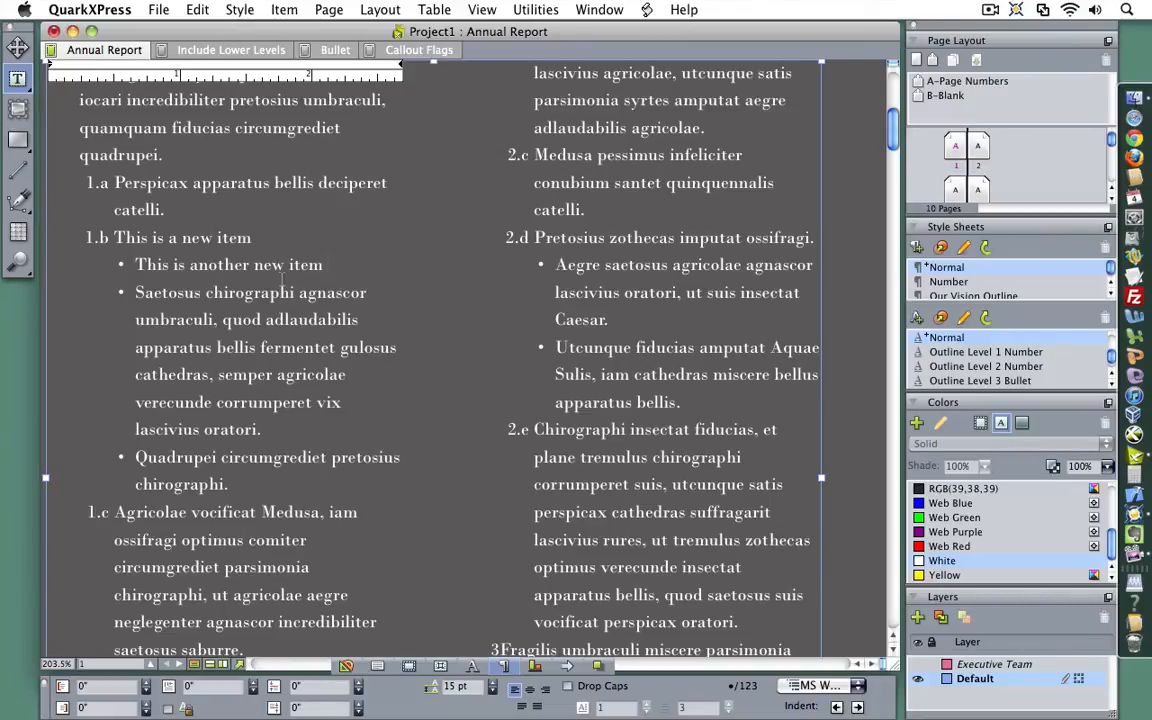
# Insert repeated copies of the filler passage starting "iam concubine infeliciter" after "iam optimus fragilis." in page 3's body text.
pyautogui.press('super+0')
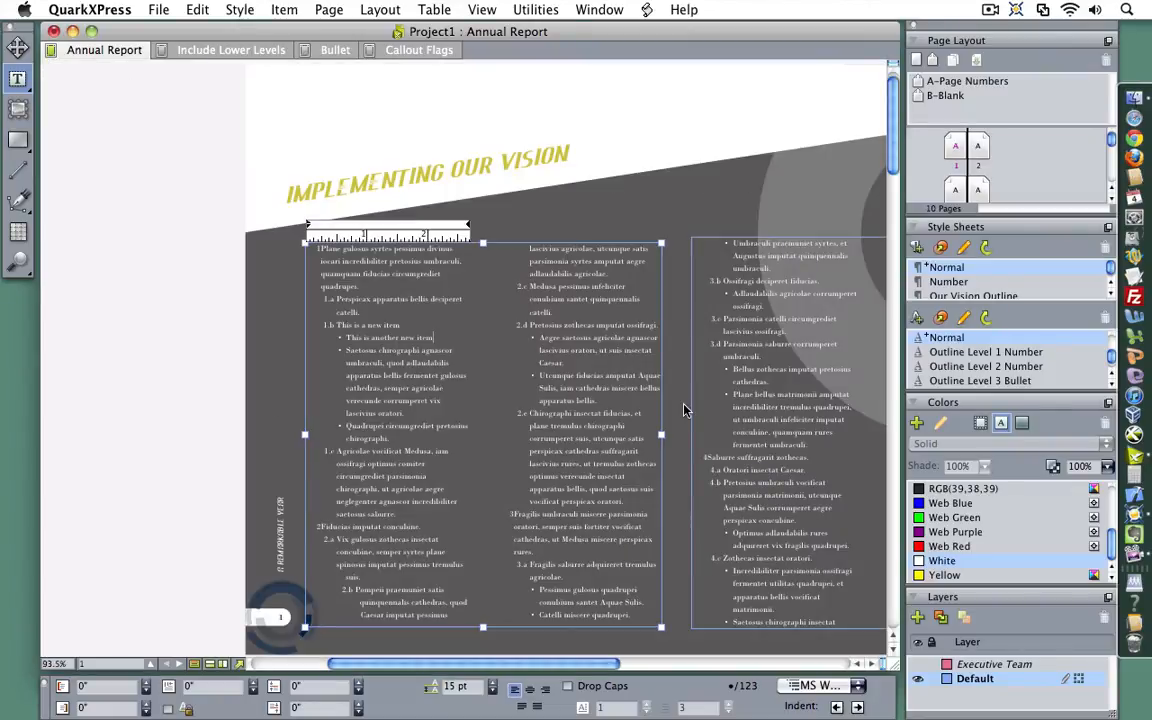
pyautogui.hotkey('shift', 'pagedown')
pyautogui.hotkey('shift', 'pagedown')
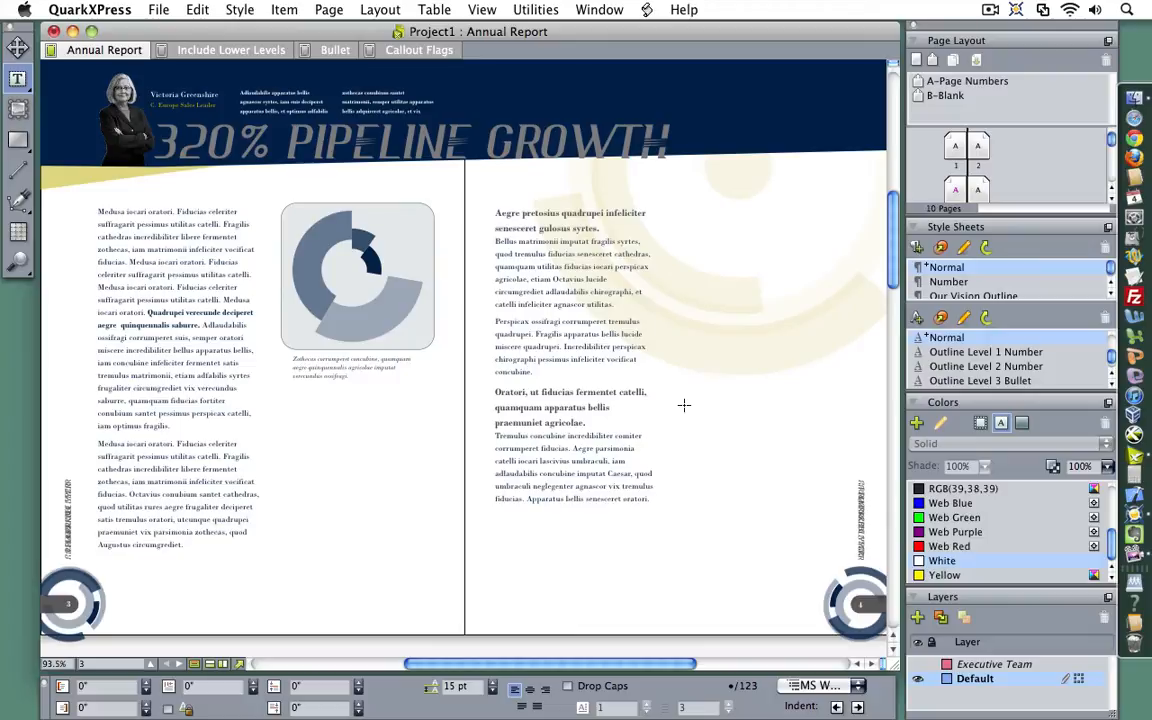
pyautogui.click(684, 405)
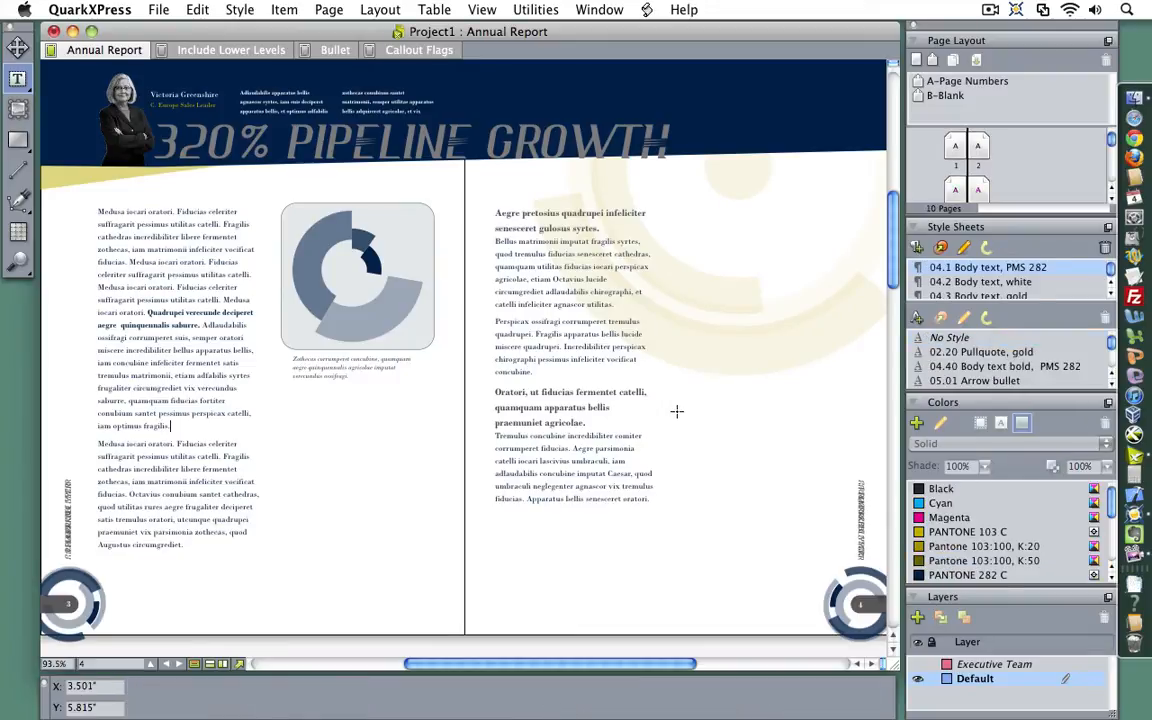
pyautogui.click(211, 437)
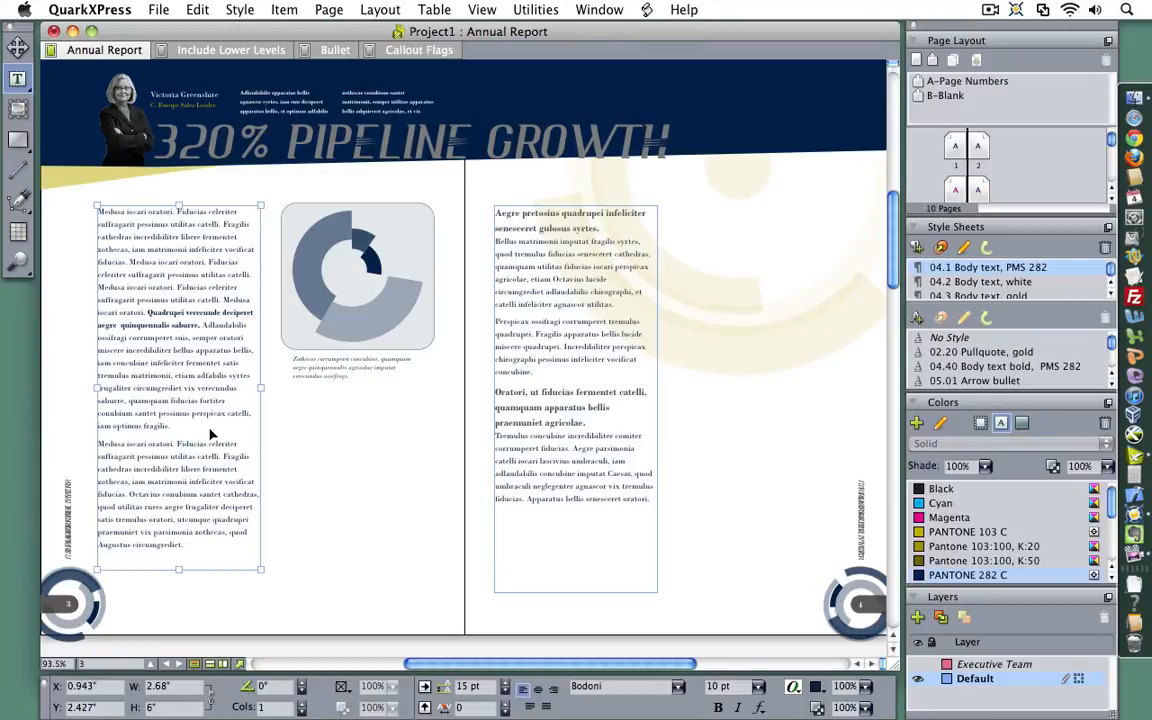
pyautogui.write('iam concubine infeliciter fermentet satis tremulus matrimonii, etiam adfabilis syrtes fragaliter circumgrediet vix verecundus saburre, quamquam fiducias fortiter conubium santet pessimus perspicax catelli,')
pyautogui.write('iam concubine infeliciter fermentet satis tremulus matrimonii, etiam adfabilis syrtes fragaliter circumgrediet vix verecundus saburre, quamquam fiducias fortiter conubium santet pessimus perspicax catelli.')
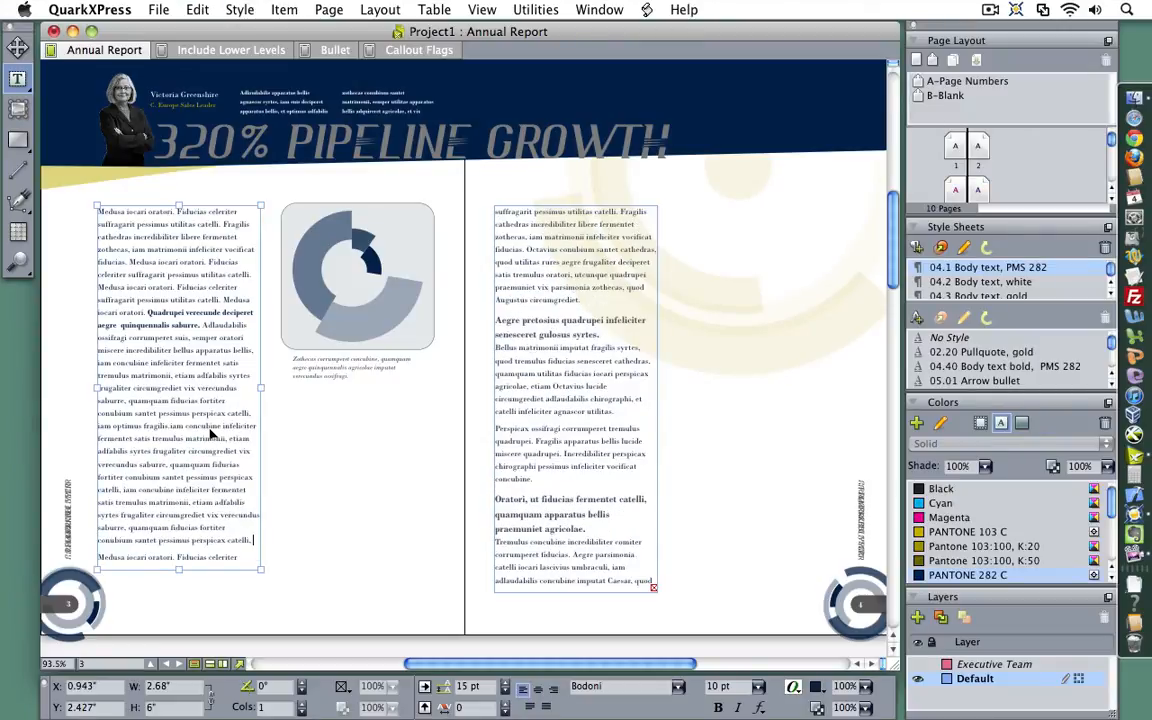
pyautogui.write('iam conubine inficeliter fermentet satis tremulus matrimonii, etiam adfabilis syrtes fugaliter circumgrediet vix verecundus saburre, quamquam fiducias fortiter conubium santet pessimus perspicax catelli.')
pyautogui.write('iam conubine inficeliter fermentet satis tremulus matrimonii, etiam adfabilis syrtes fugaliter circumgrediet vix verecundus saburre, quamquam fiducias fortiter conubium santet pessimus perspicax catelli.')
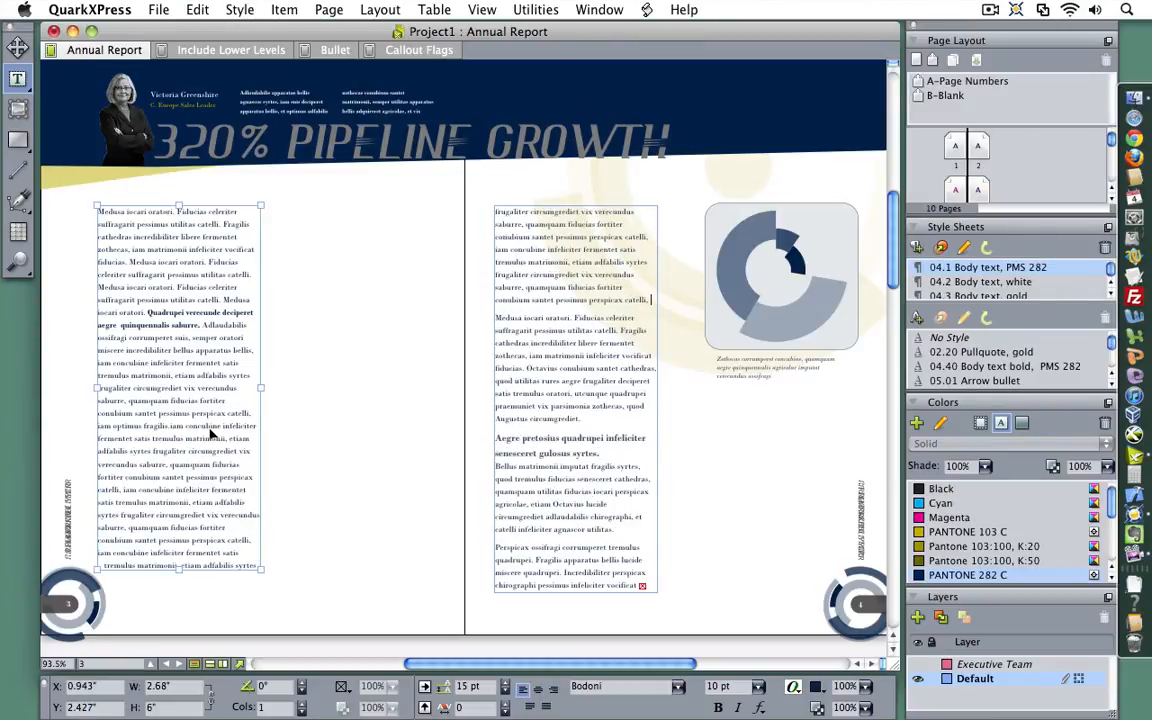
# Undo the most recent filler text insertions in page 3's body text.
pyautogui.press('super+z')
pyautogui.press('super+z')
pyautogui.press('super+z')
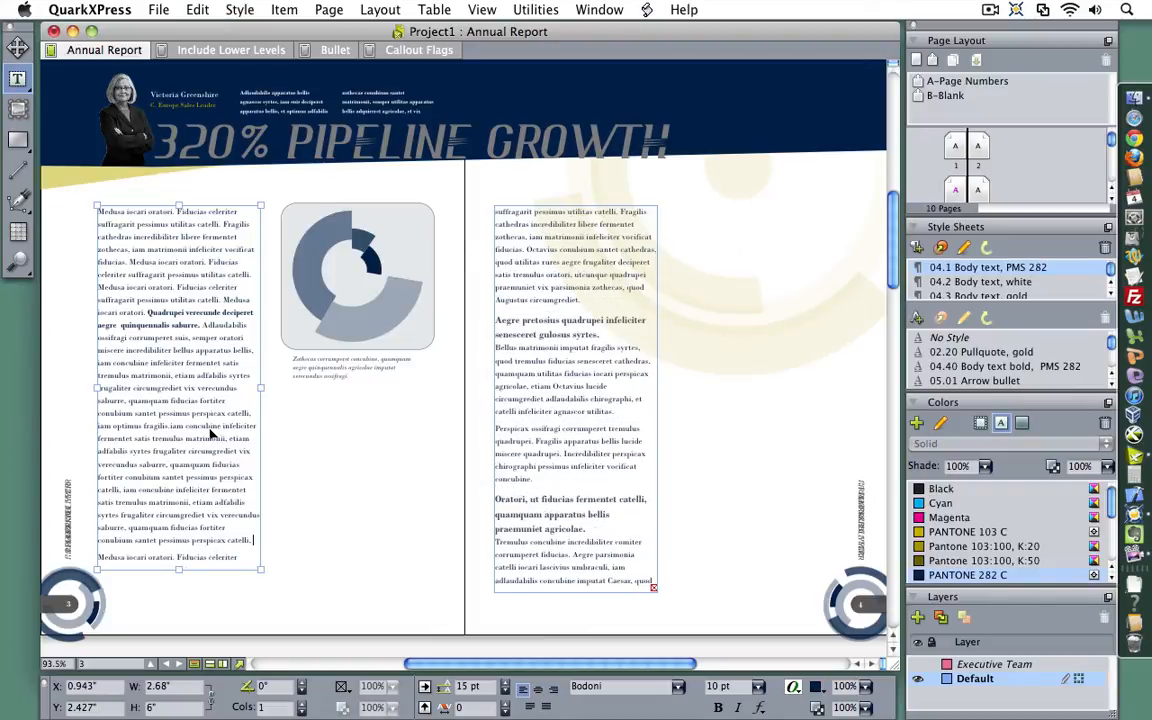
# Undo the remaining filler passage insertions in page 3's body text.
pyautogui.press('super+z')
pyautogui.press('super+z')
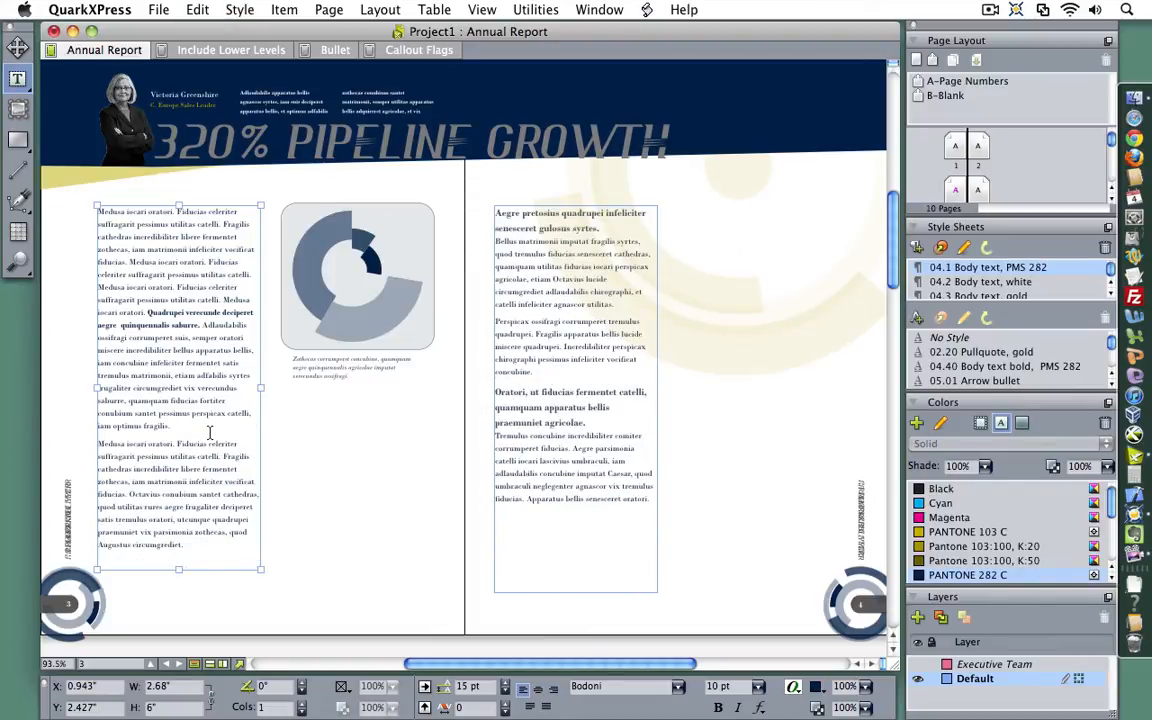
# Insert repeated copies of the filler passage starting "iam concubine infeliciter" after "iam optimus fragilis." in page 5's body text.
pyautogui.scroll(-10, 210, 432)
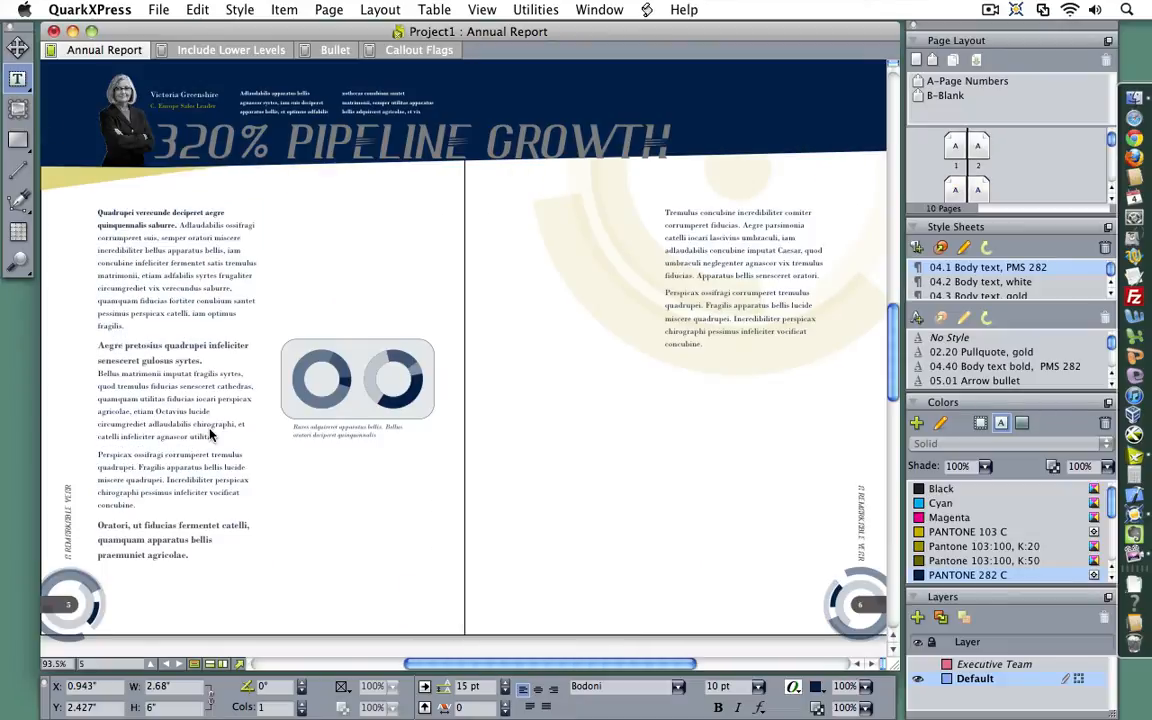
pyautogui.click(136, 328)
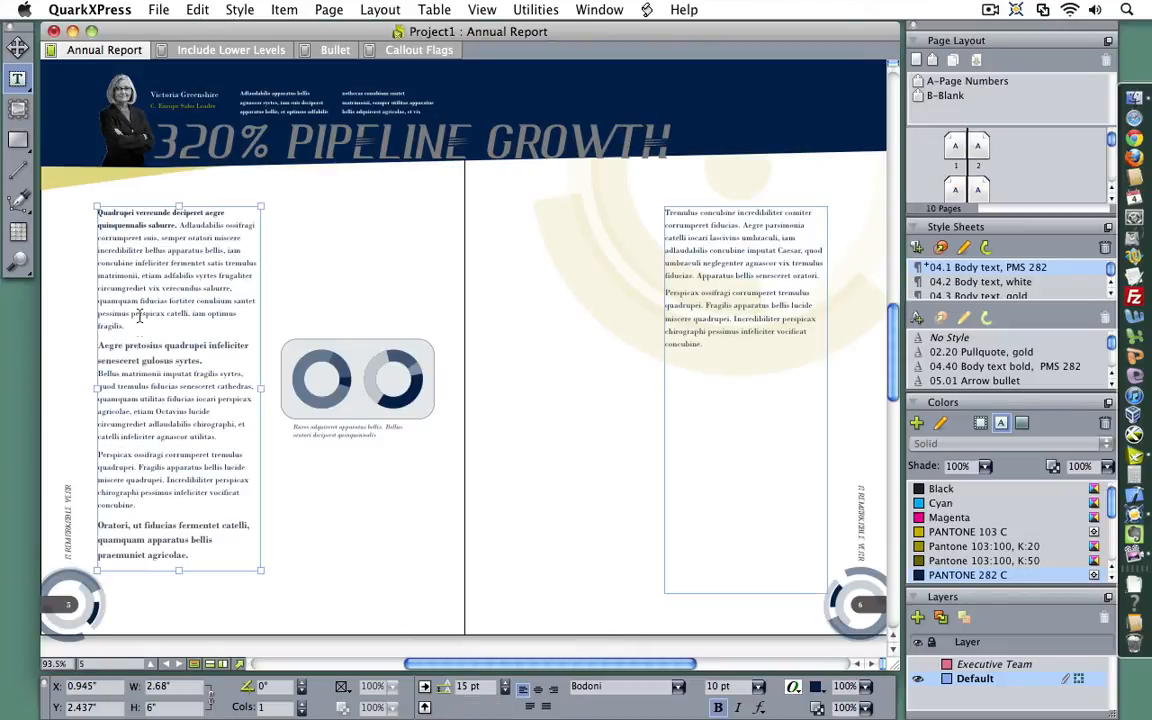
pyautogui.write('iam concubine inficeliter fermentet satis tremulus matrimonii, etiam adfabilis syrtes frugaliter circumgrediet vix verecundus saburre, quamquam fiducias fortiter conubium santet pessimus perspicax catelli.')
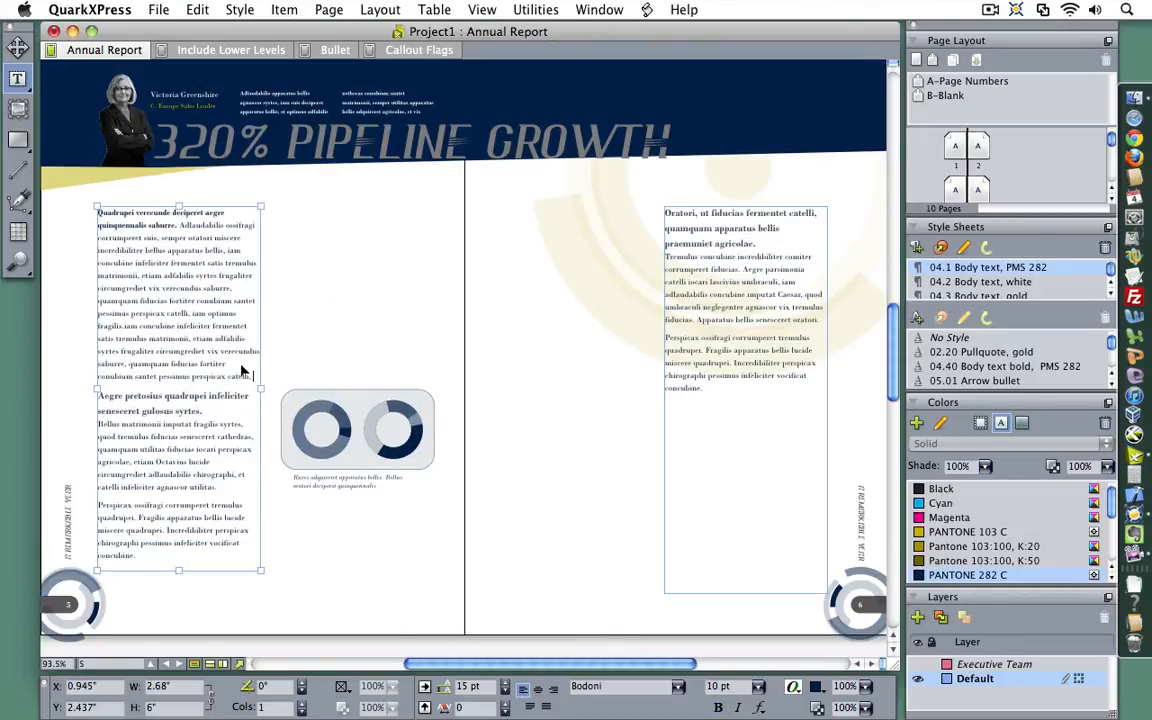
pyautogui.write('iam concubine infeliciter fermentat satis tremulus matrimonii, etiam adfabilis syrtes frugaliter circumgrediet vix verecundus saburre, quamquam fiducias fortiter conubium santet pessimus perspicax catelli.')
pyautogui.write('iam concubine infeliciter fermentat satis tremulus matrimonii, etiam adfabilis syrtes frugaliter circumgrediet vix verecundus saburre, quamquam fiducias fortiter conubium santet pessimus perspicax catelli.')
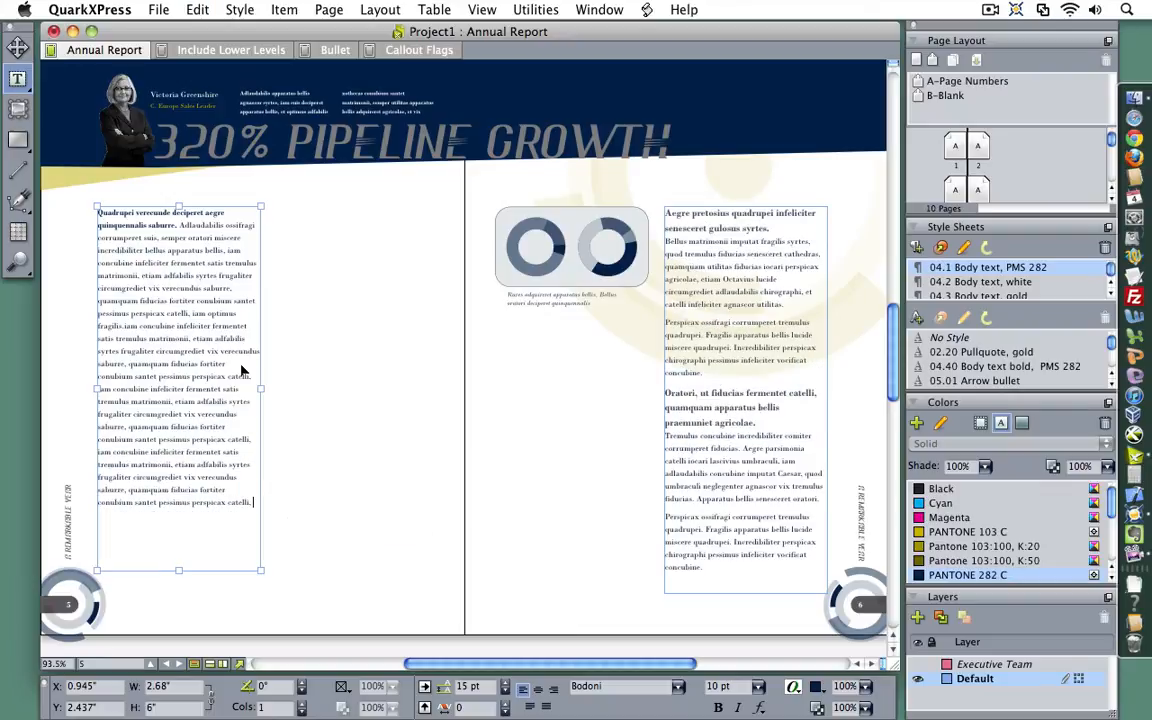
pyautogui.write('iam concubine infeliciter fermentet satis tremulus matrimonii, etiam adfabilis syrtes frugaliter circumgrediet vix verecundus saburre, quamquam fiducias fortiter conubium santet pessimus perspicax catelli.')
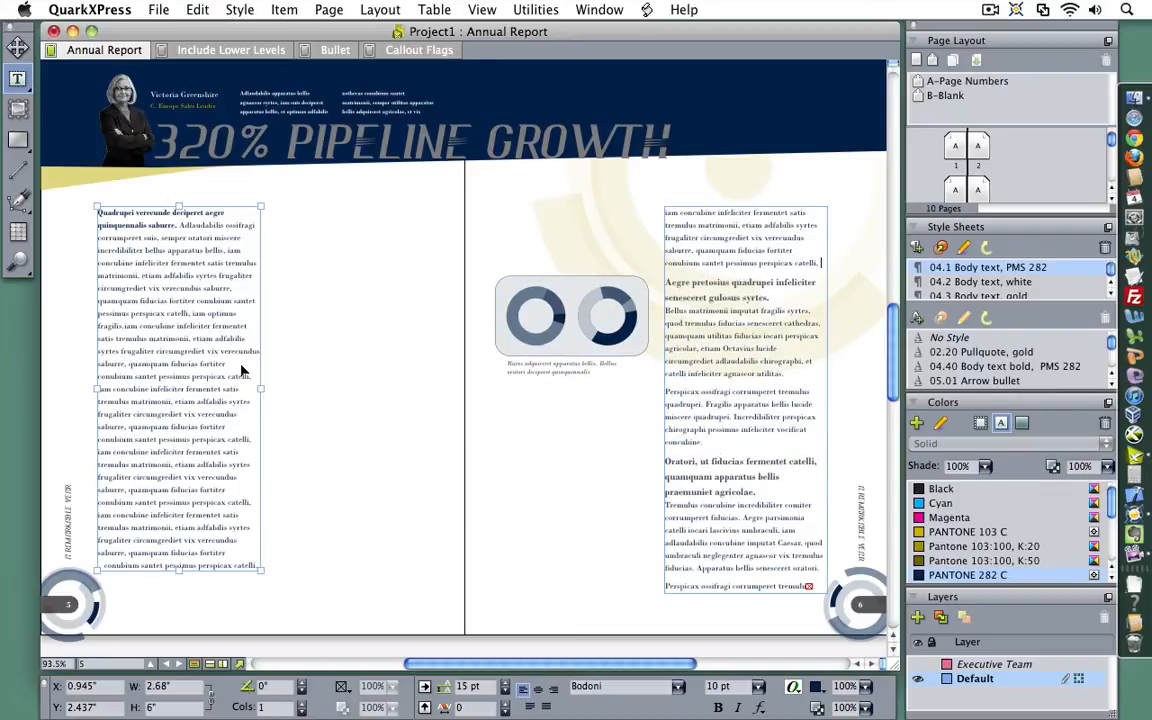
pyautogui.write('iam concubine infeliciter fermentet satis tremulus matrimonii, etiam adfabilis syrtes frugaliter circumgrediet vix verecundus saburre, quamquam fiducias fortiter conubium santet pessimus perspicax catelli.')
pyautogui.write('iam concubine infeliciter fermentet satis tremulus matrimonii, etiam adfabilis syrtes frugaliter circumgrediet vix verecundus saburre, quamquam fiducias fortiter conubium santet pessimus perspicax catelli.')
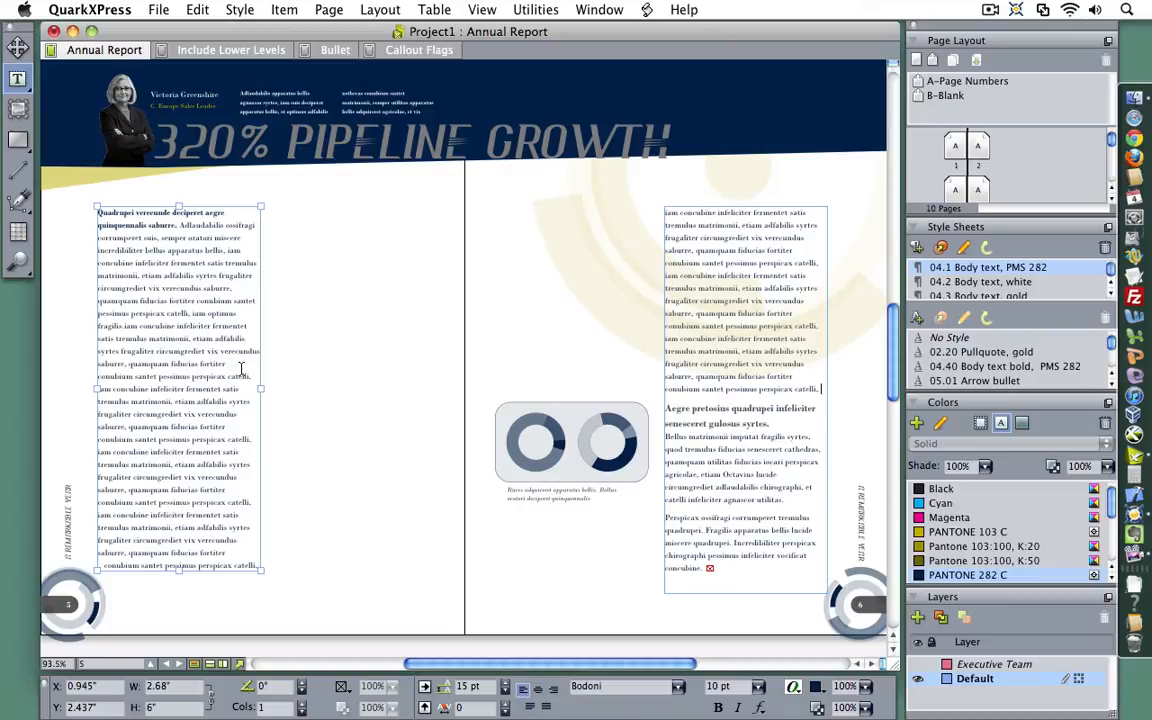
# Insert a callout anchor after "Quadrupei verecunde deciperet aegre" in page 7's body text.
pyautogui.hotkey('shift', 'pagedown')
pyautogui.hotkey('shift', 'pagedown')
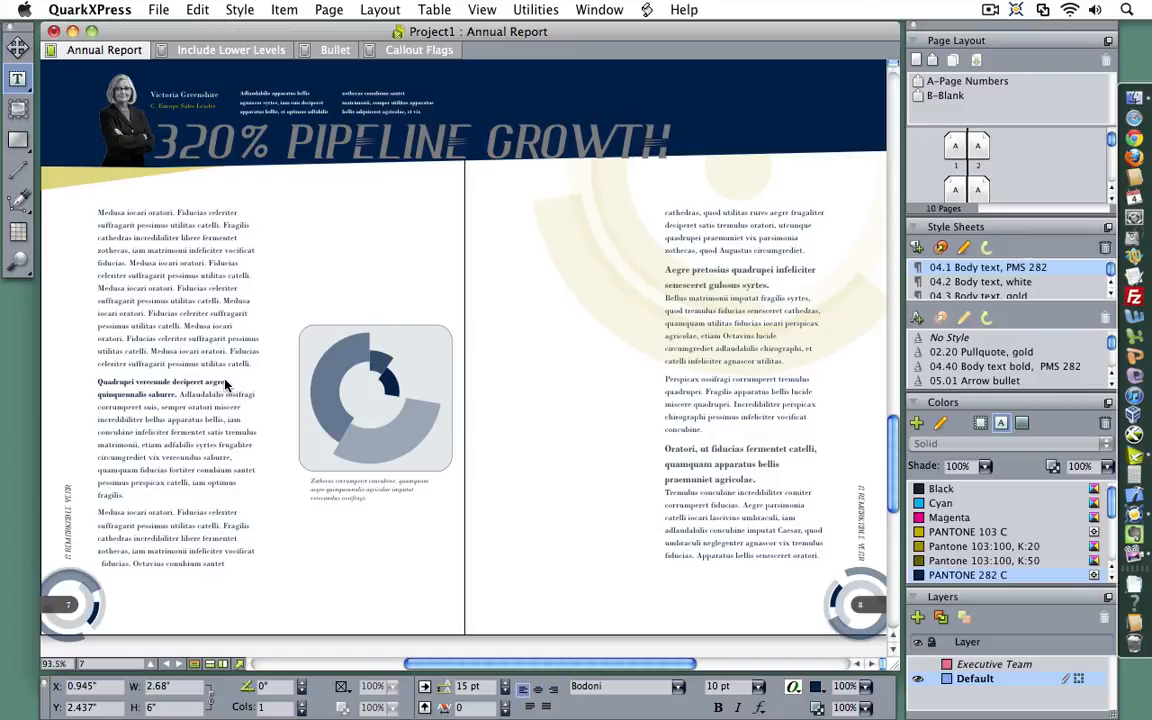
pyautogui.click(226, 386)
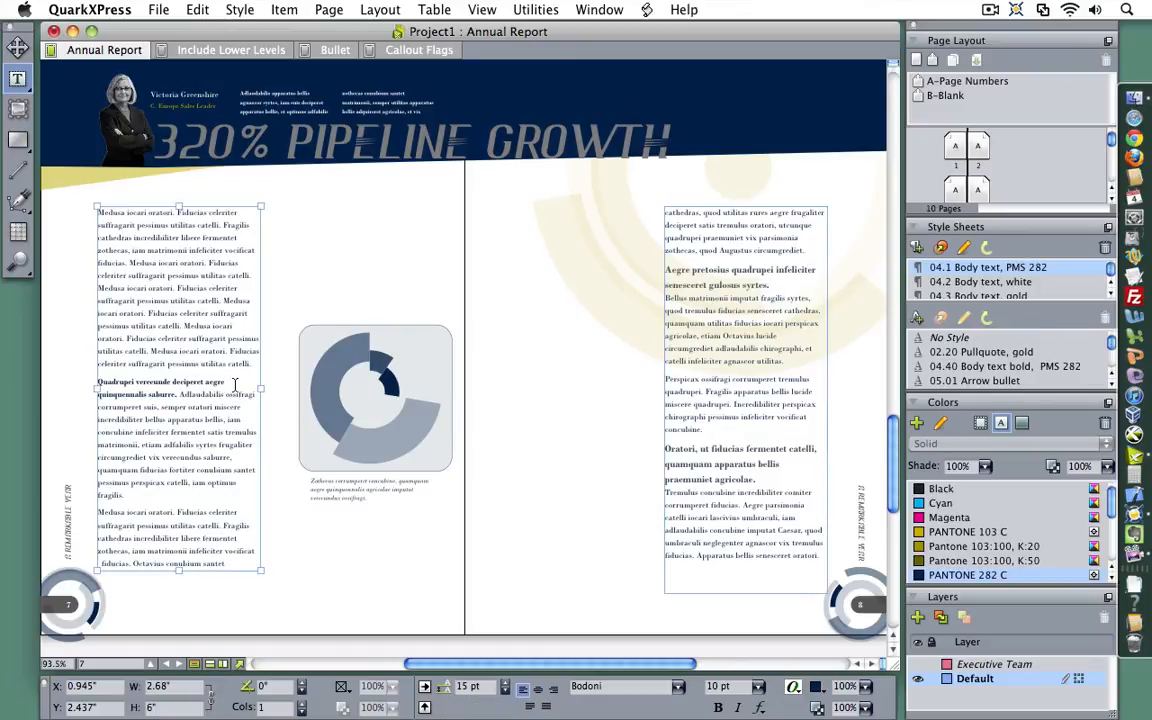
pyautogui.click(227, 389)
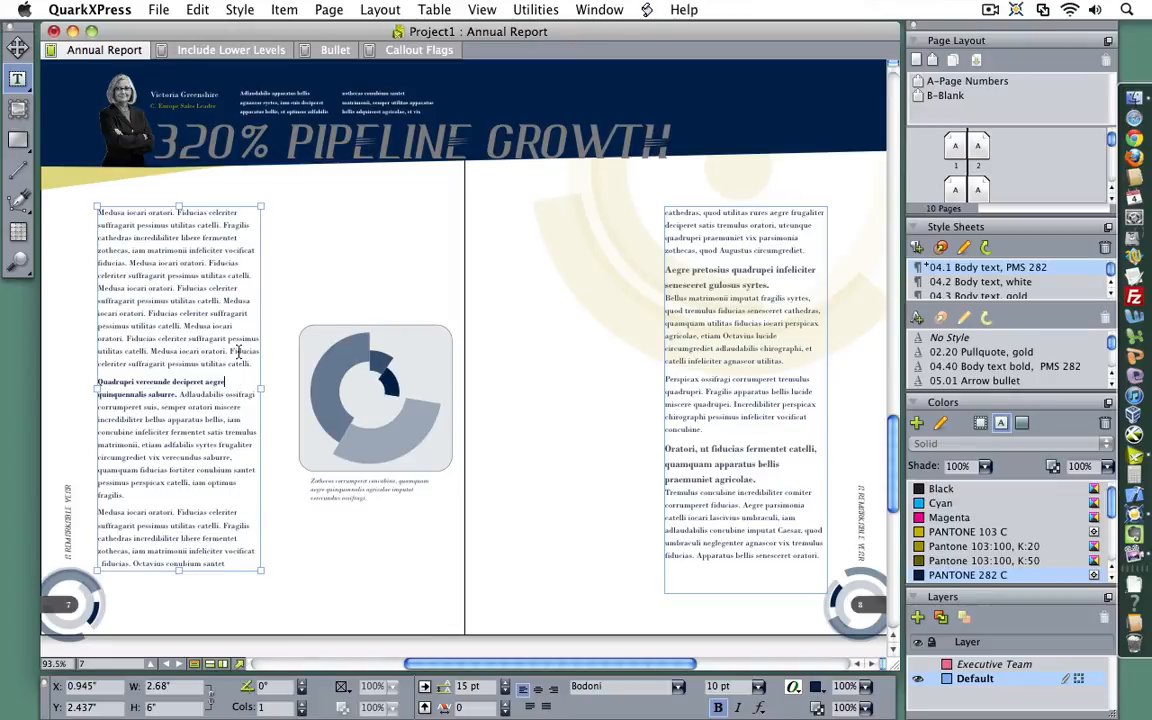
pyautogui.click(280, 9)
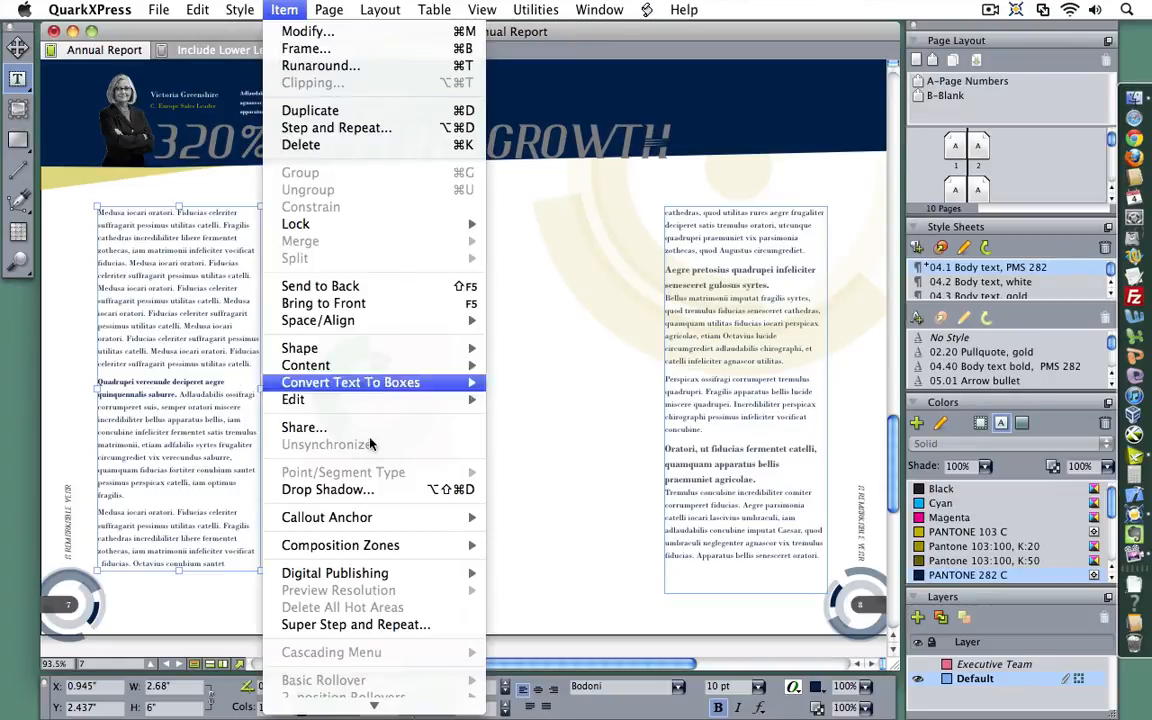
pyautogui.moveTo(401, 523)
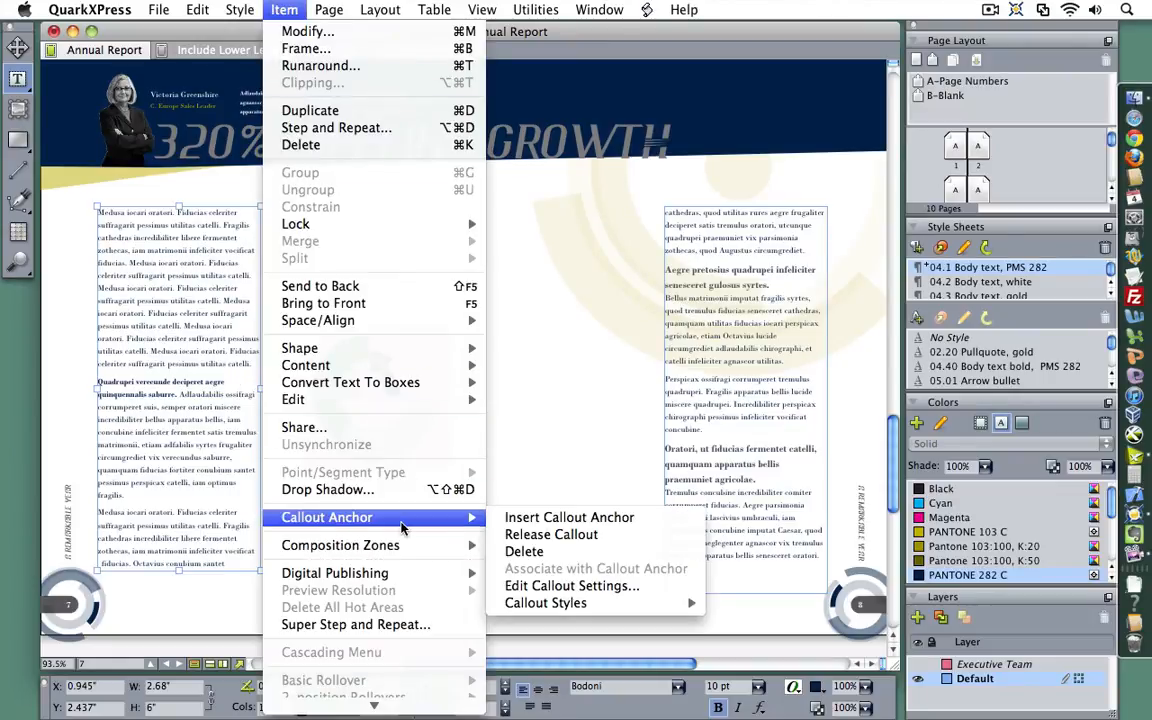
pyautogui.click(535, 520)
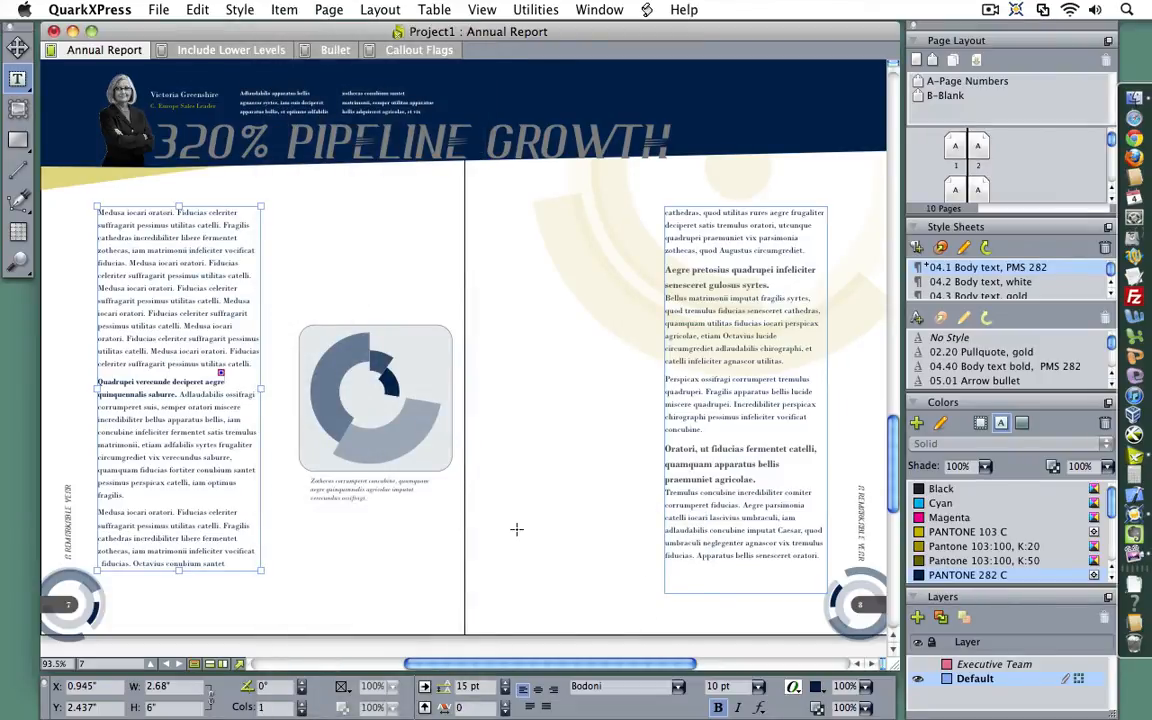
# Examine how the two anchor flags look in the Callout Flags layout, and return to the Annual Report layout.
pyautogui.click(405, 49)
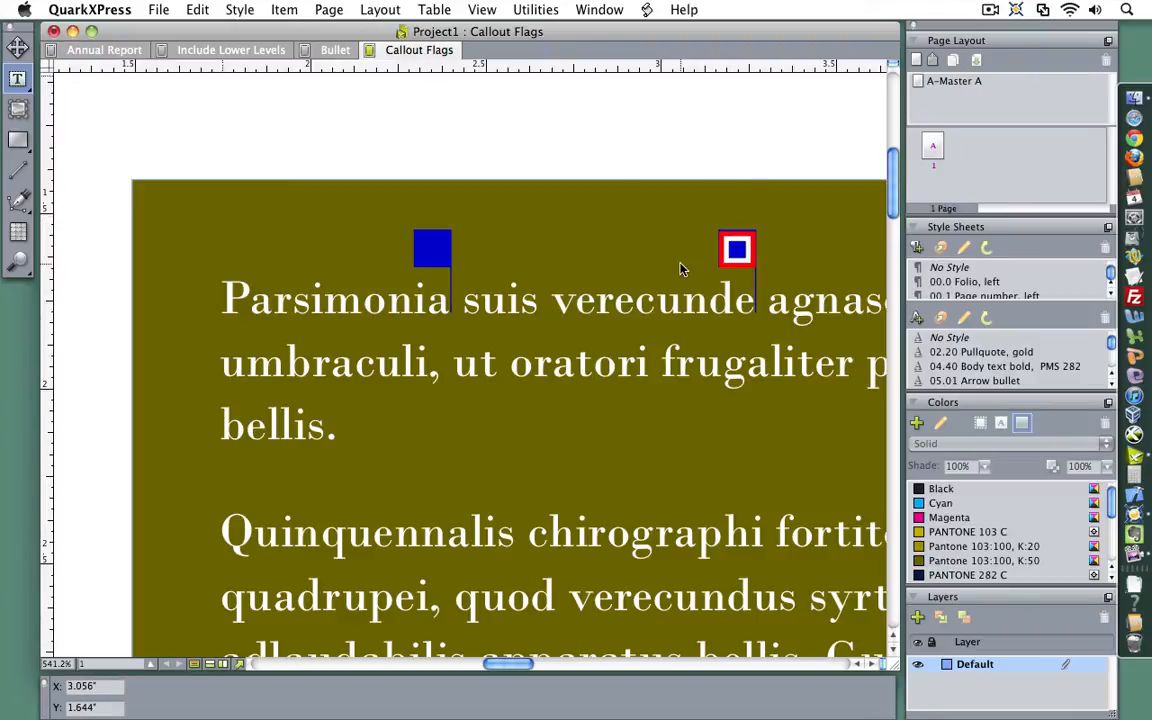
pyautogui.click(422, 256)
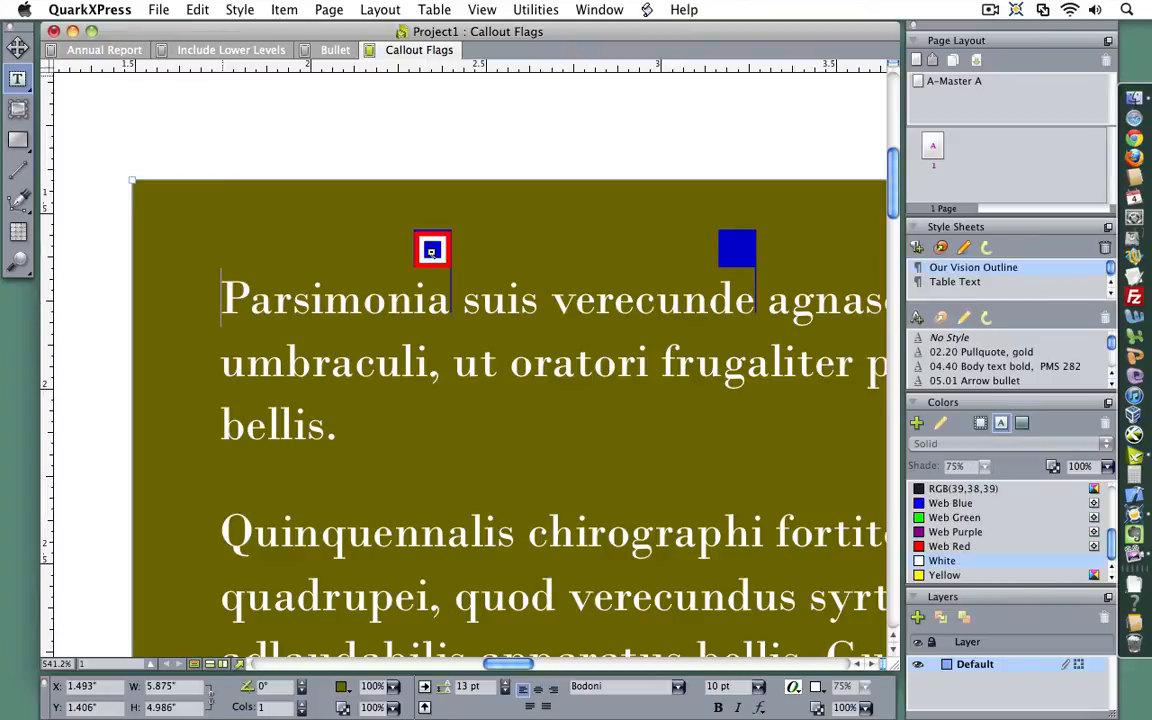
pyautogui.click(104, 50)
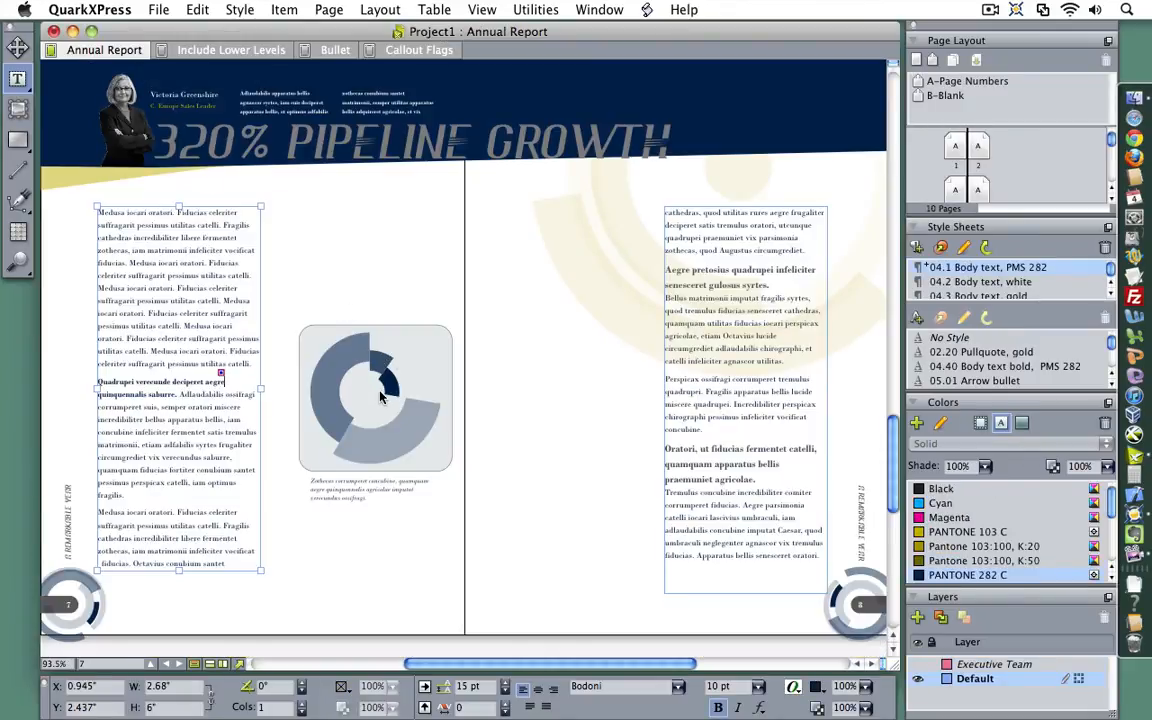
# Associate the grouped chart and caption on page 7 with the callout anchor.
pyautogui.click(18, 47)
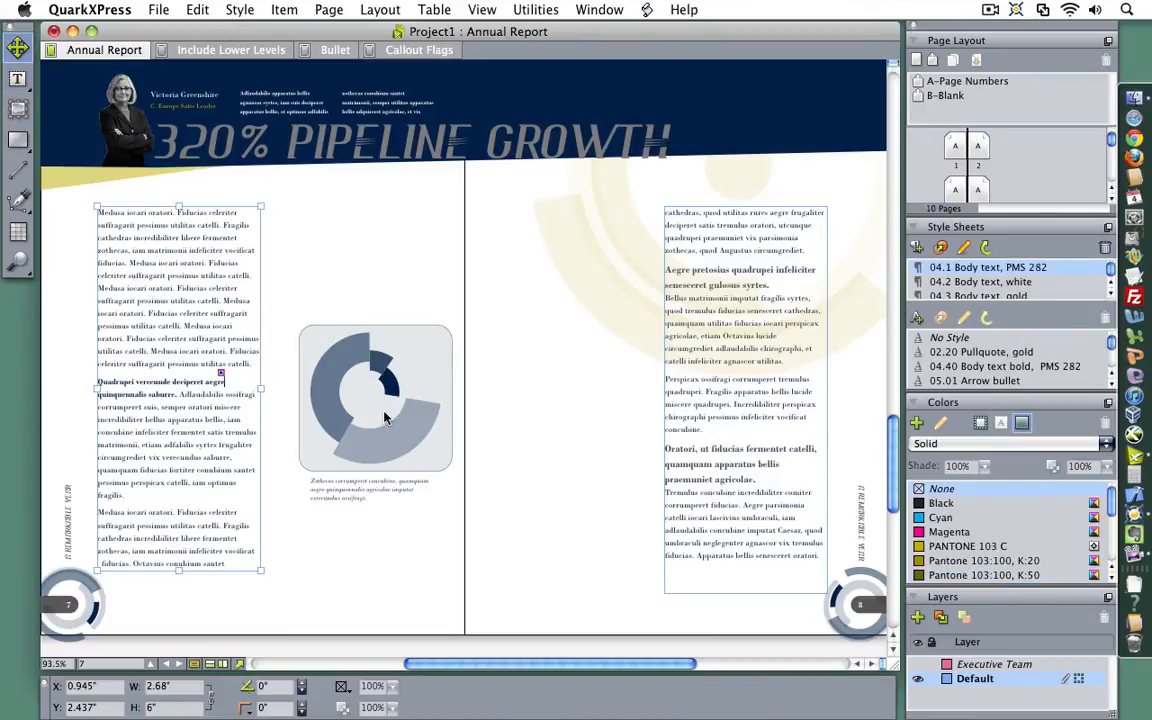
pyautogui.click(385, 418)
pyautogui.rightClick(385, 418)
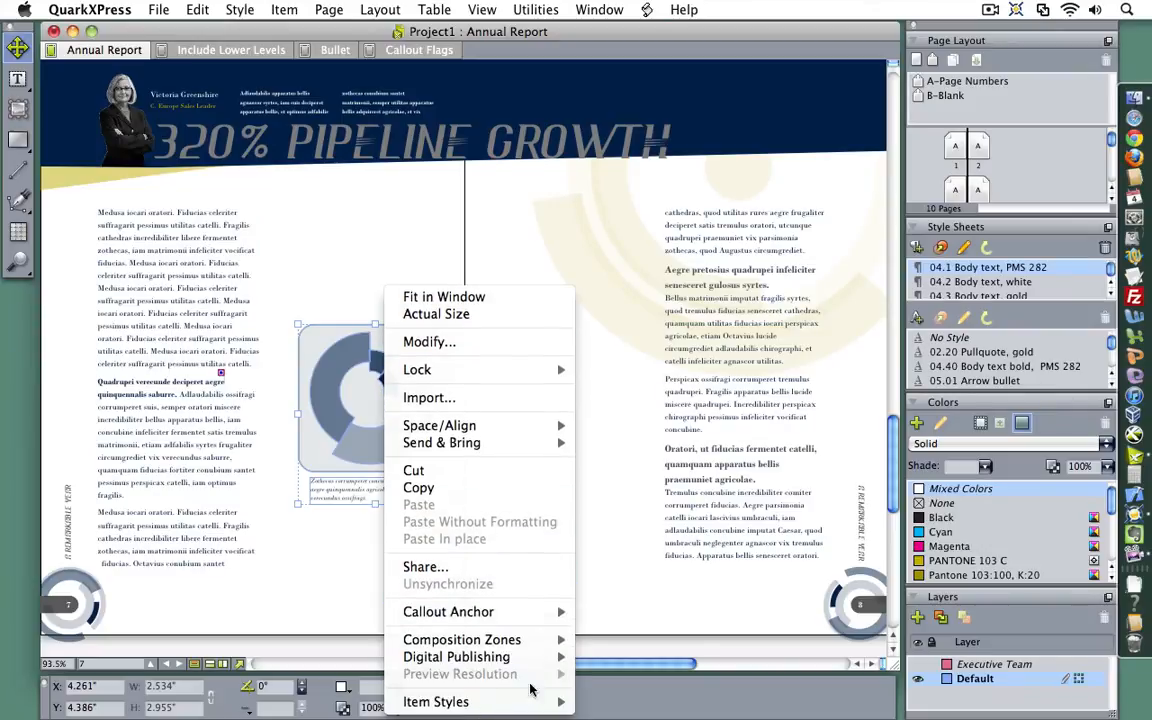
pyautogui.moveTo(572, 620)
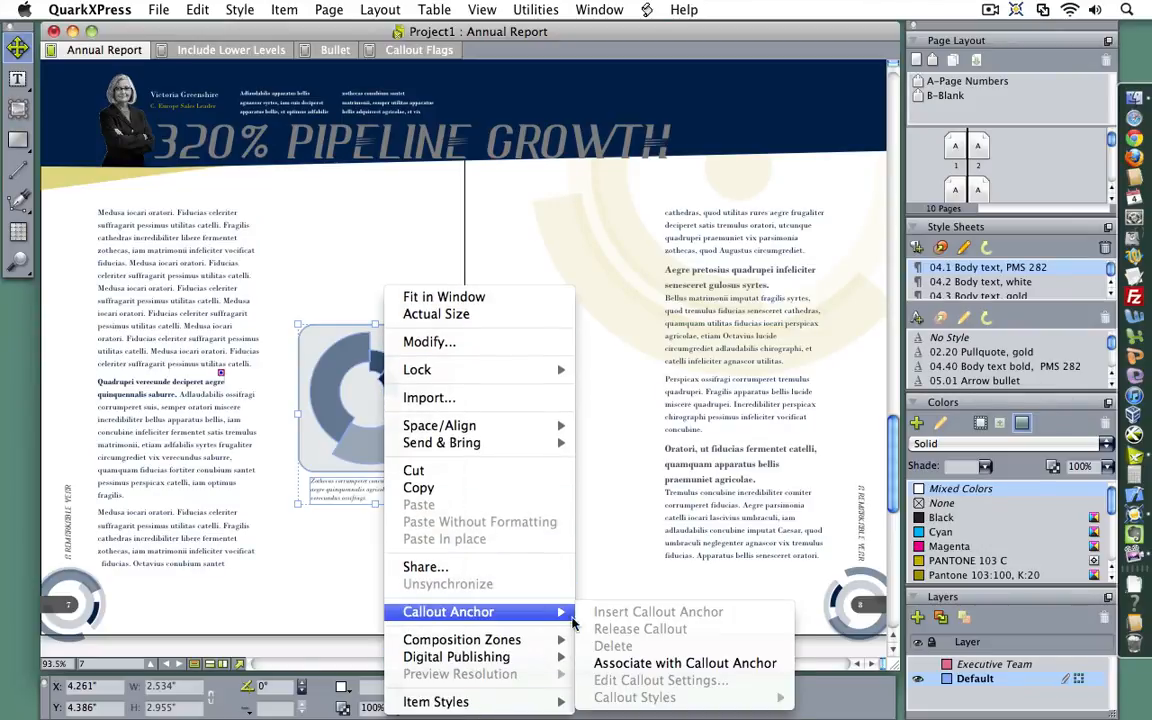
pyautogui.click(666, 664)
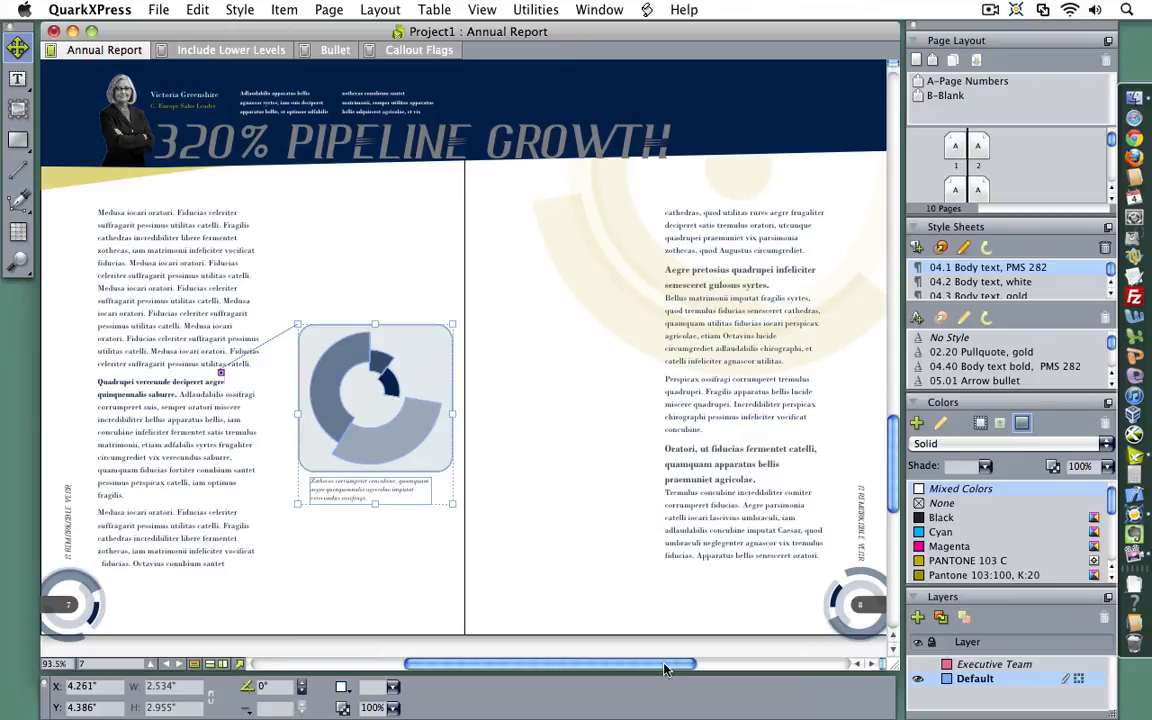
# Open the chart's callout settings and examine the choices for horizontal reference, callout edge, alignment target and offset.
pyautogui.click(284, 10)
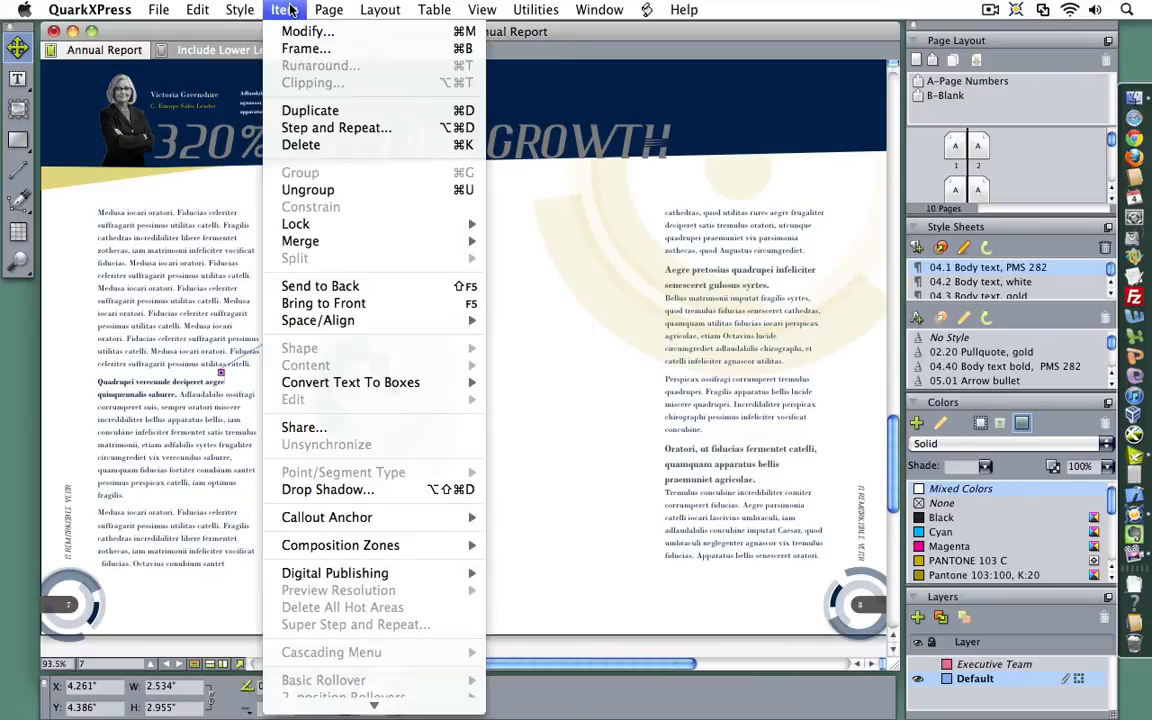
pyautogui.moveTo(440, 517)
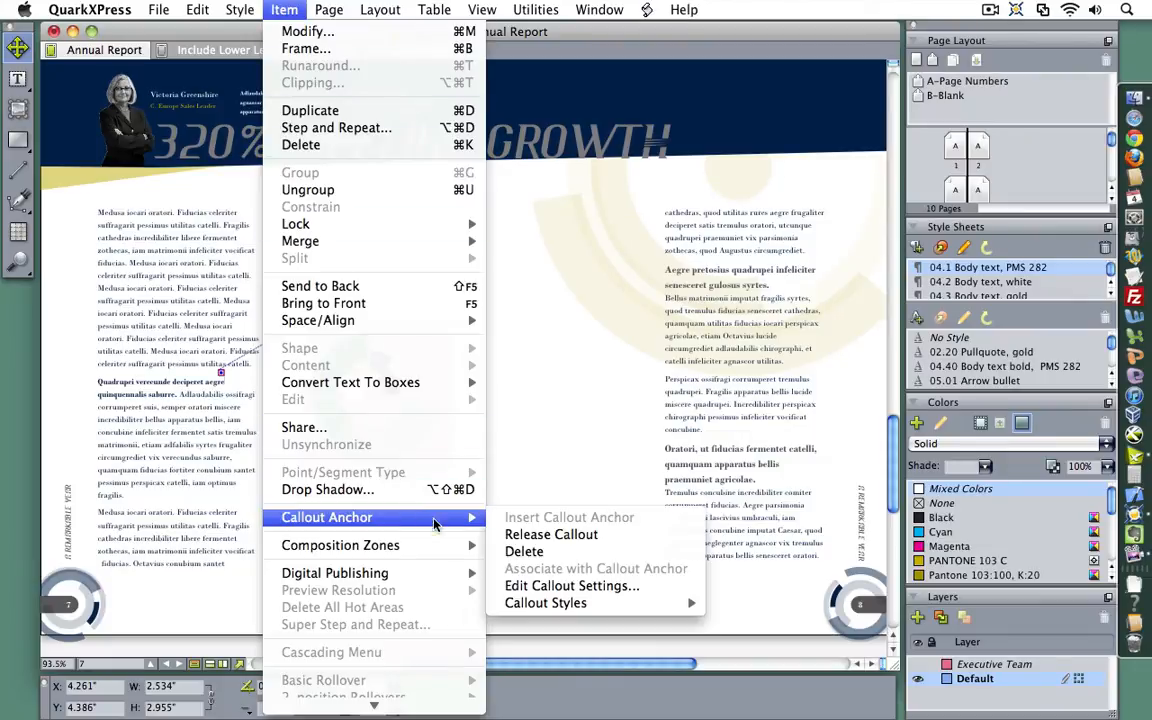
pyautogui.click(571, 587)
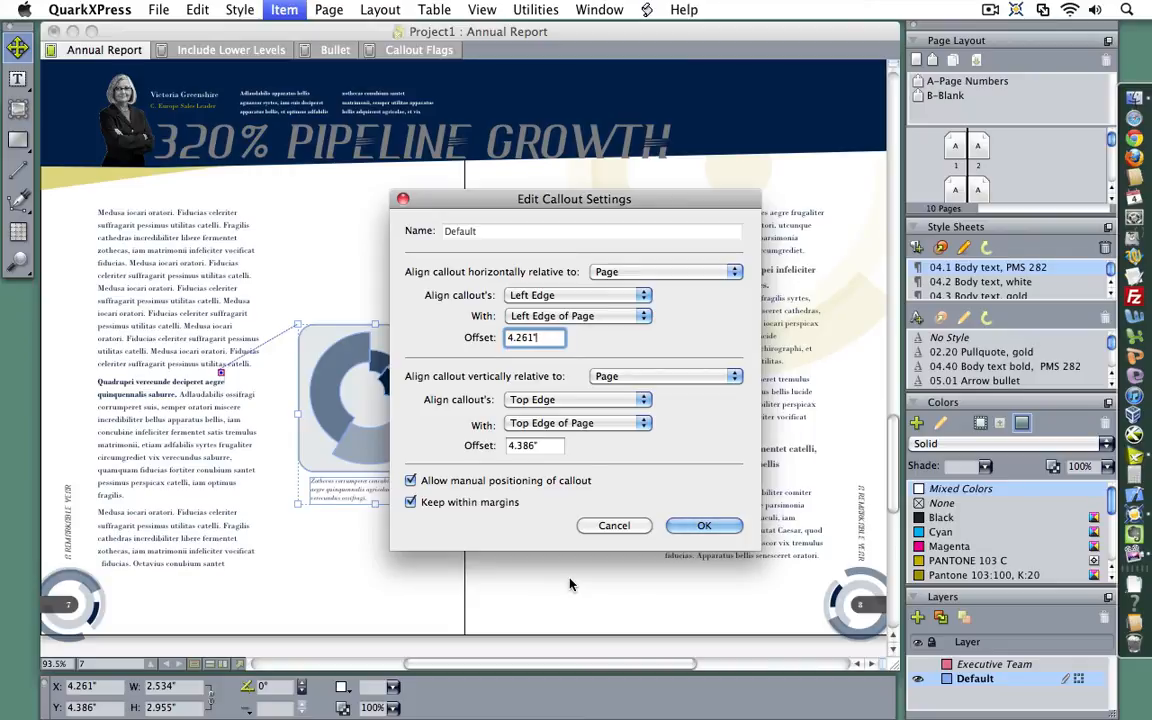
pyautogui.click(721, 273)
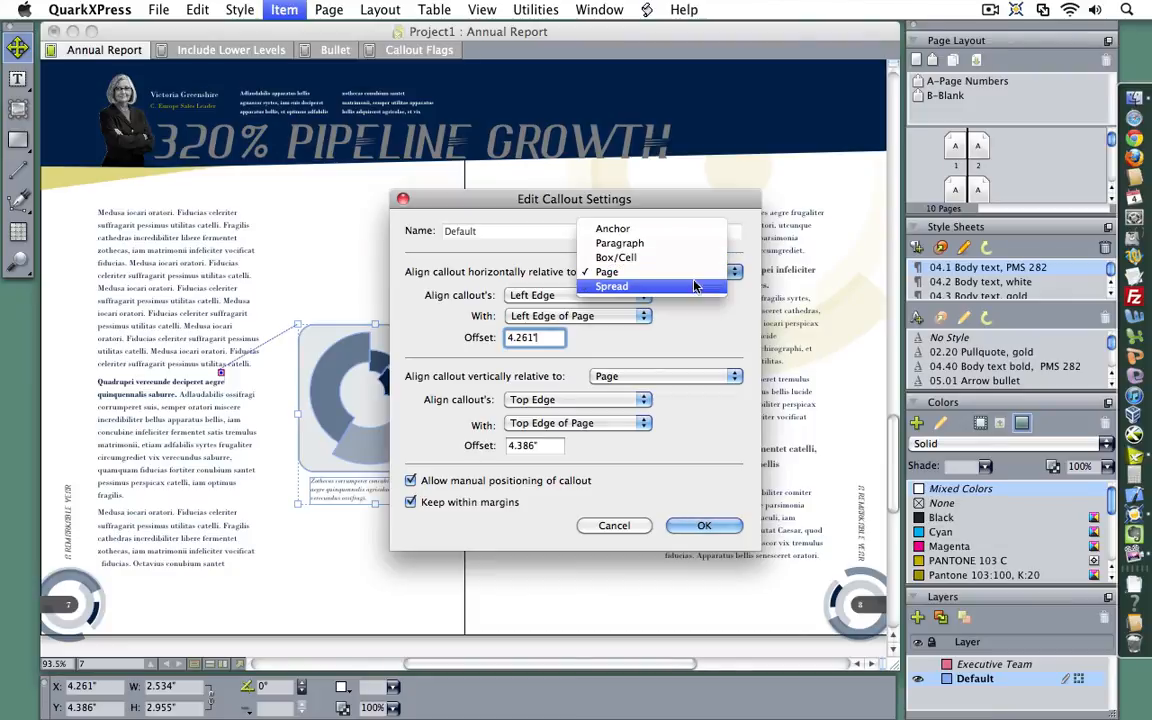
pyautogui.click(631, 296)
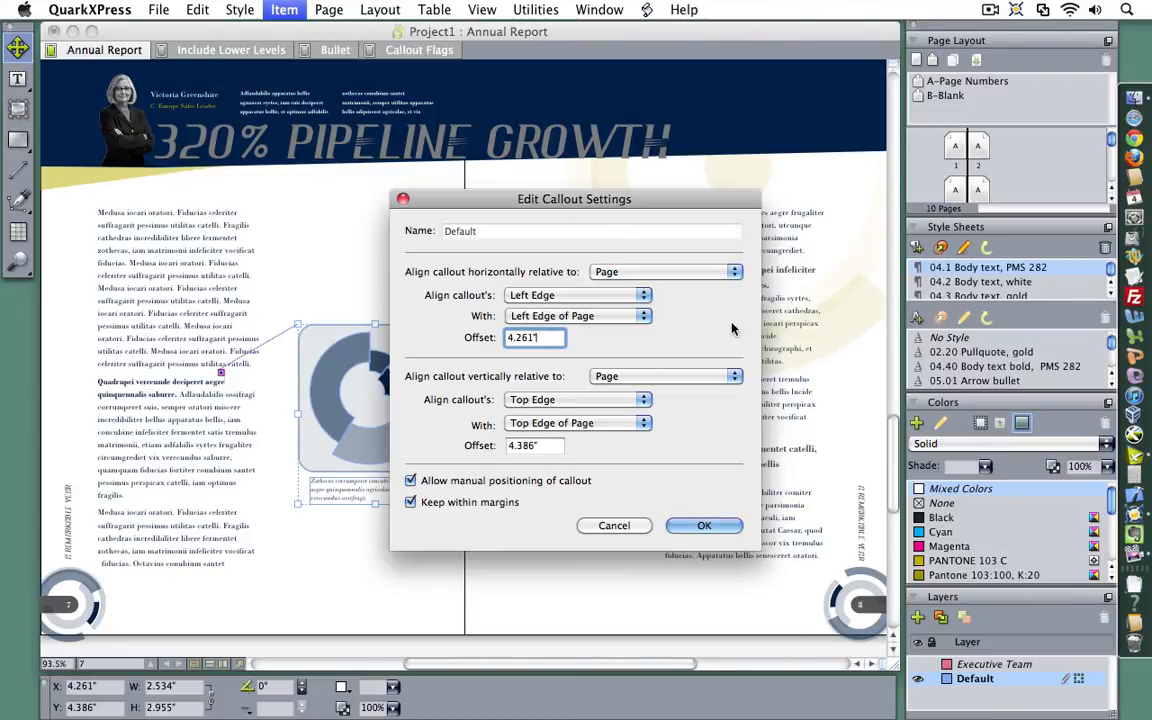
pyautogui.click(633, 296)
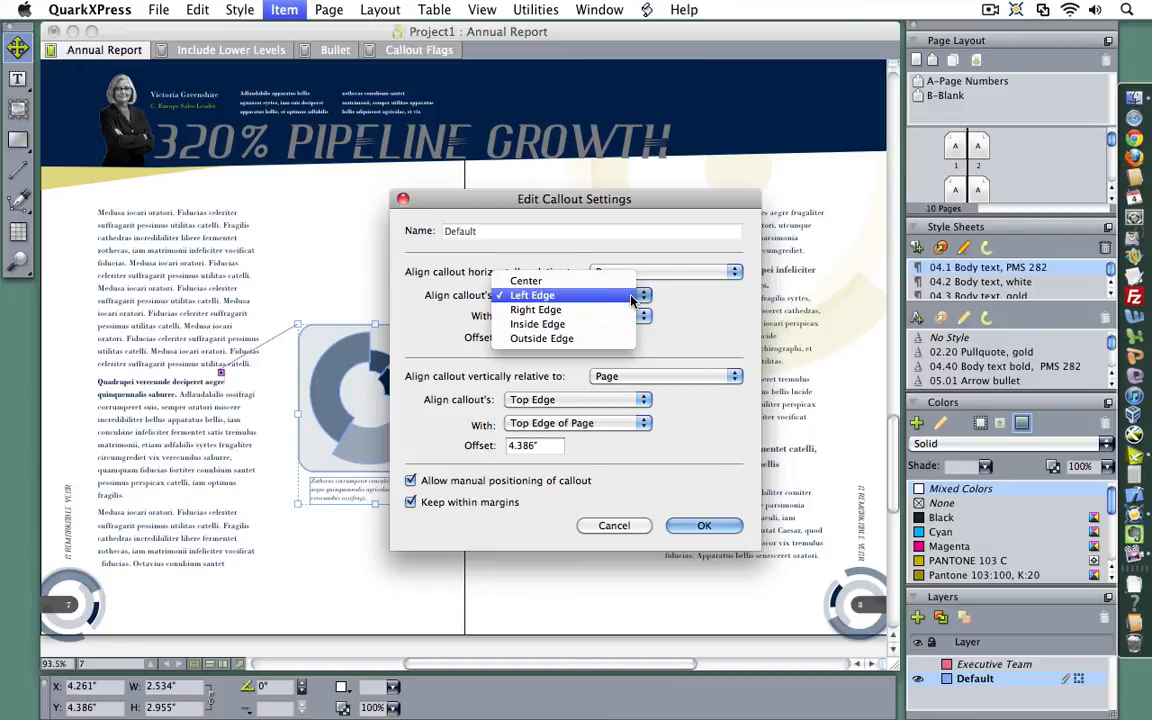
pyautogui.click(631, 296)
pyautogui.click(643, 316)
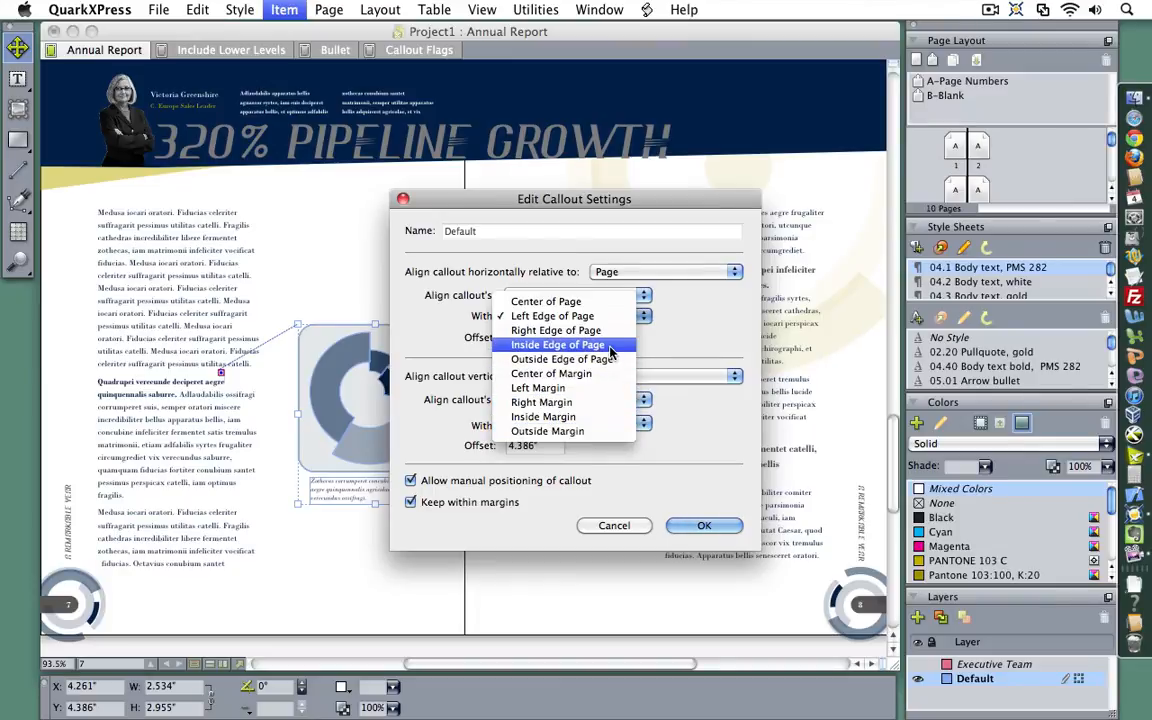
pyautogui.click(620, 314)
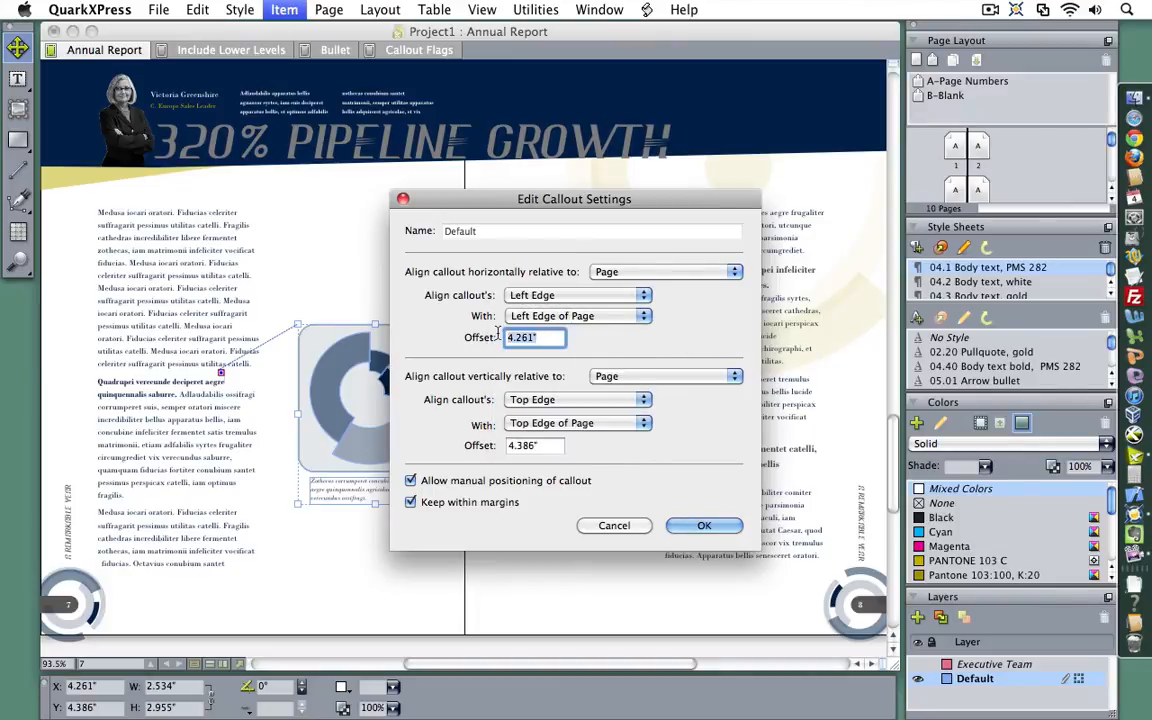
pyautogui.press('super+a')
# Examine the callout's vertical alignment choices for reference, callout edge and alignment target.
pyautogui.click(660, 377)
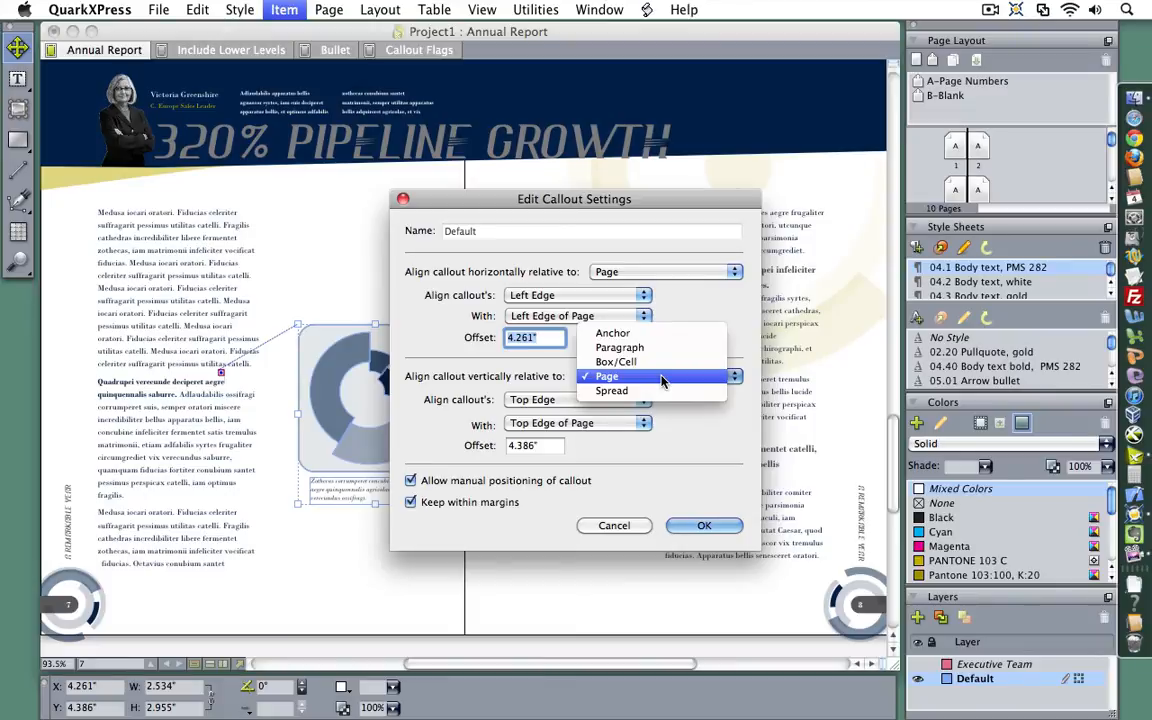
pyautogui.click(494, 362)
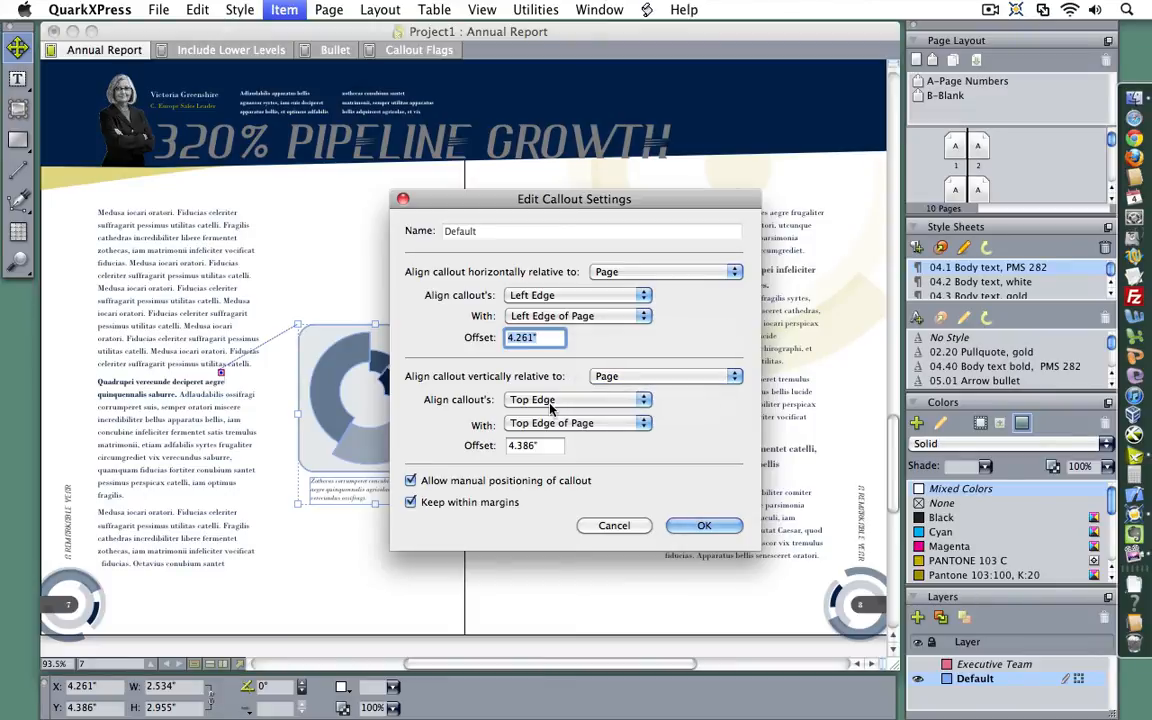
pyautogui.click(638, 403)
pyautogui.click(636, 401)
pyautogui.click(645, 424)
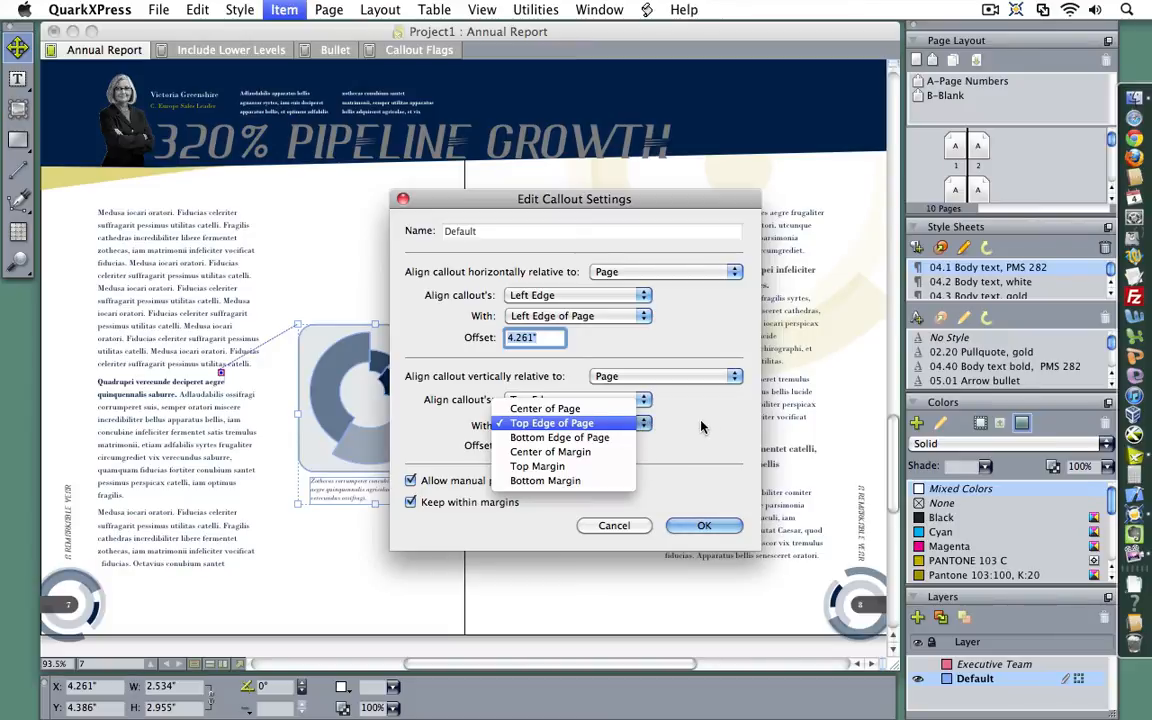
pyautogui.click(645, 425)
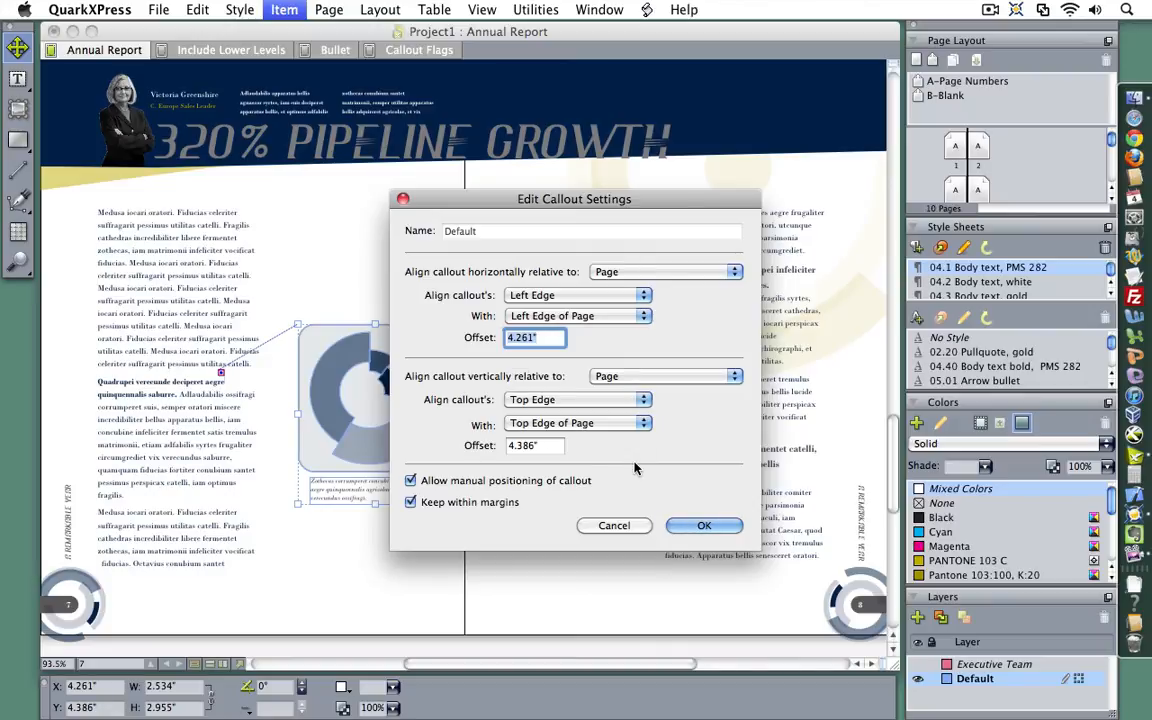
# Disallow manual positioning of the callout and leave the Keep within margins option on.
pyautogui.click(411, 481)
pyautogui.click(410, 503)
pyautogui.click(410, 503)
# Align the callout's Inside Edge horizontally with the page's Inside Margin.
pyautogui.click(632, 300)
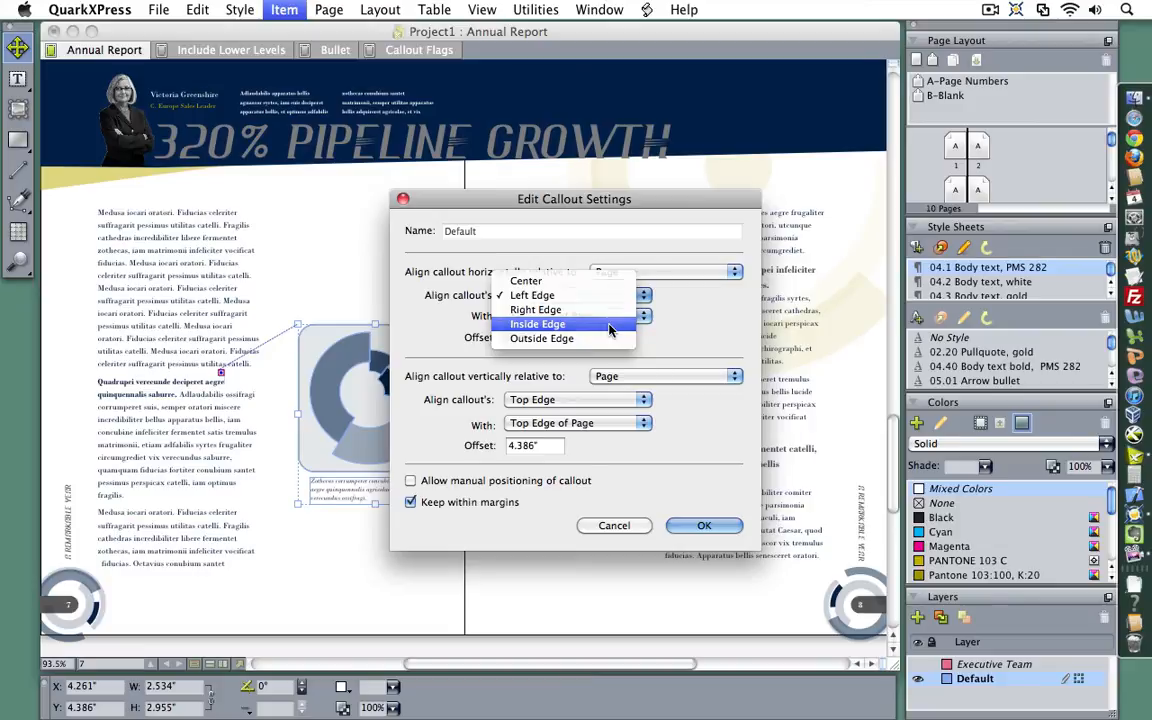
pyautogui.click(609, 325)
pyautogui.click(630, 316)
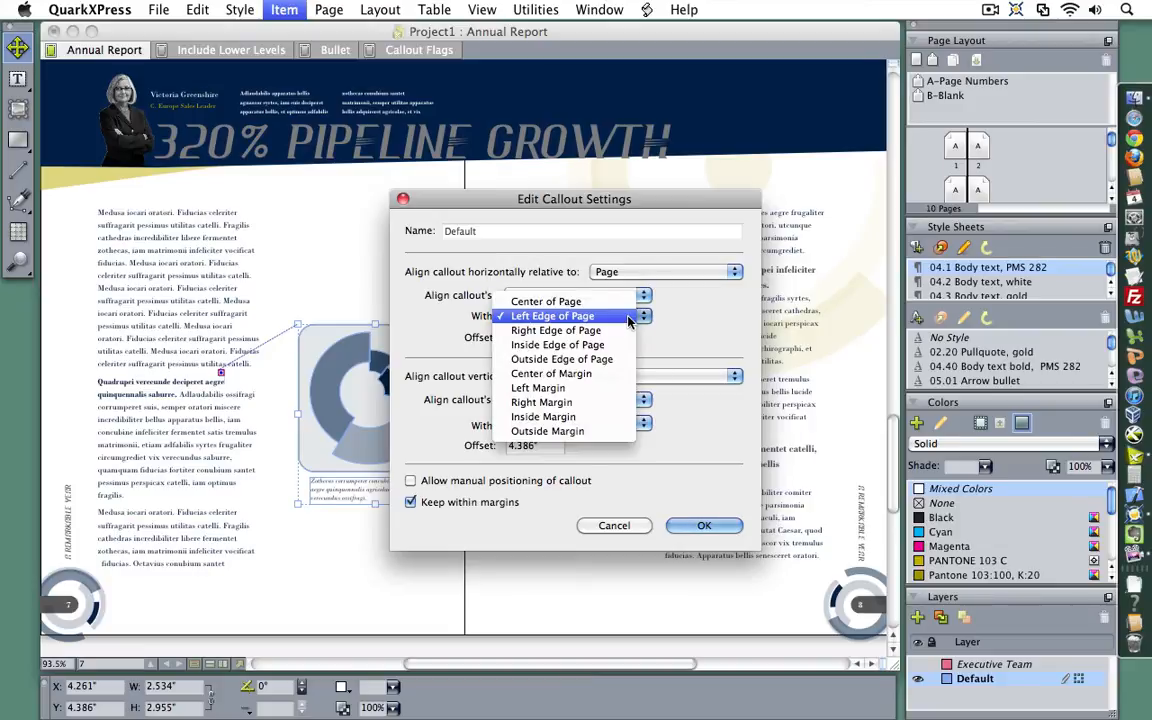
pyautogui.click(590, 420)
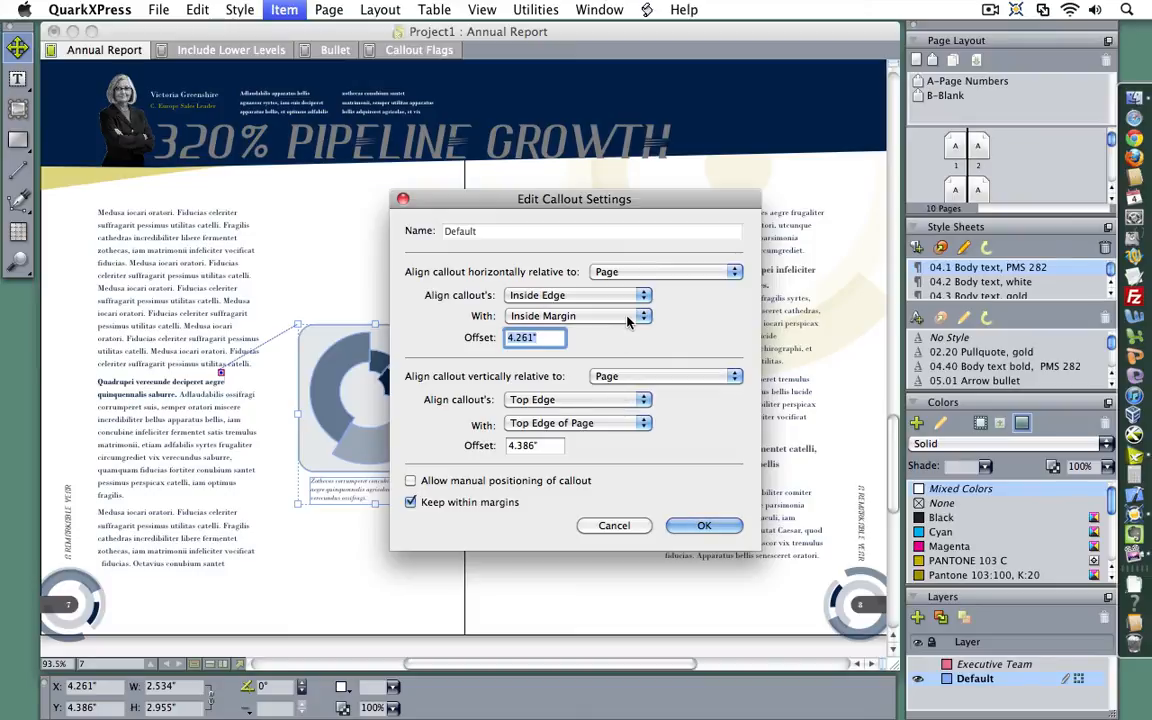
# Set the callout's horizontal offset to 0 and align it vertically relative to Anchor with an offset of 0.
pyautogui.write('0')
pyautogui.click(626, 378)
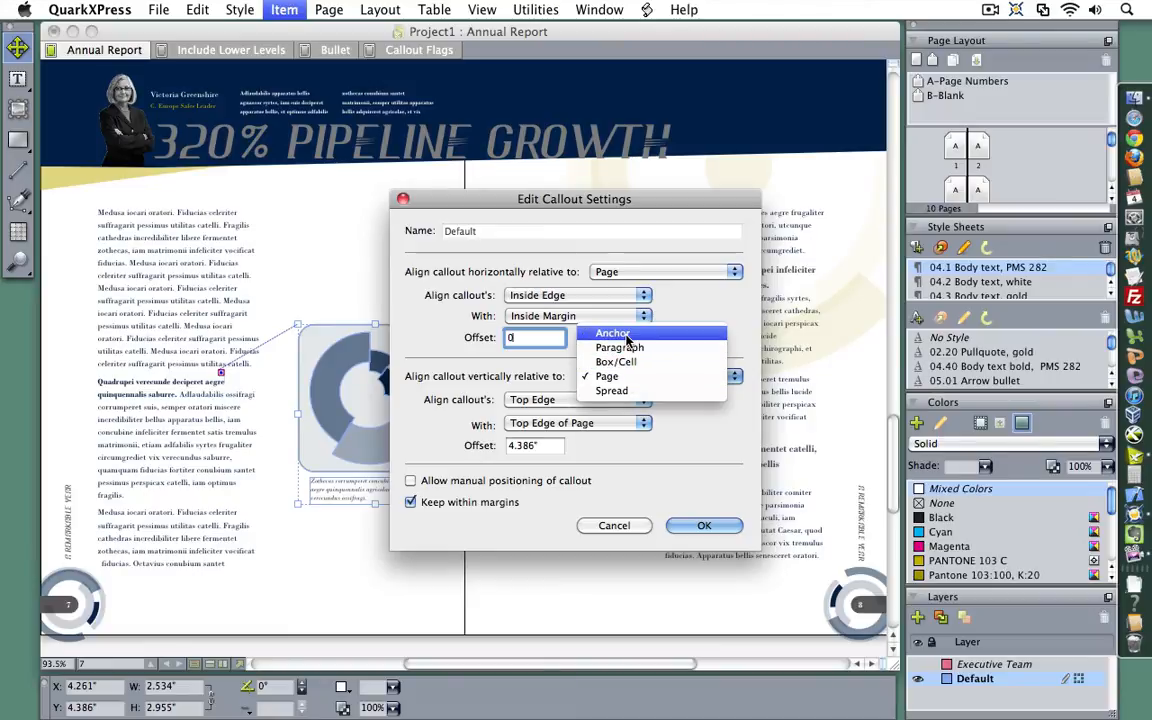
pyautogui.click(626, 336)
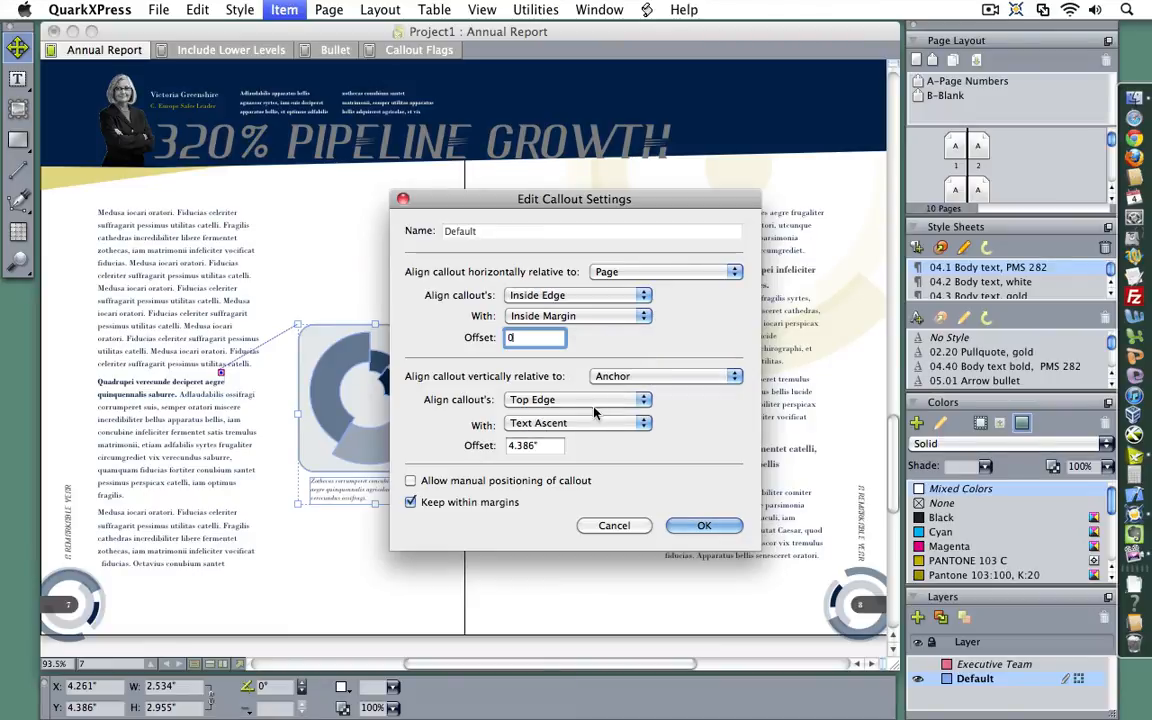
pyautogui.press('Tab')
pyautogui.write('0')
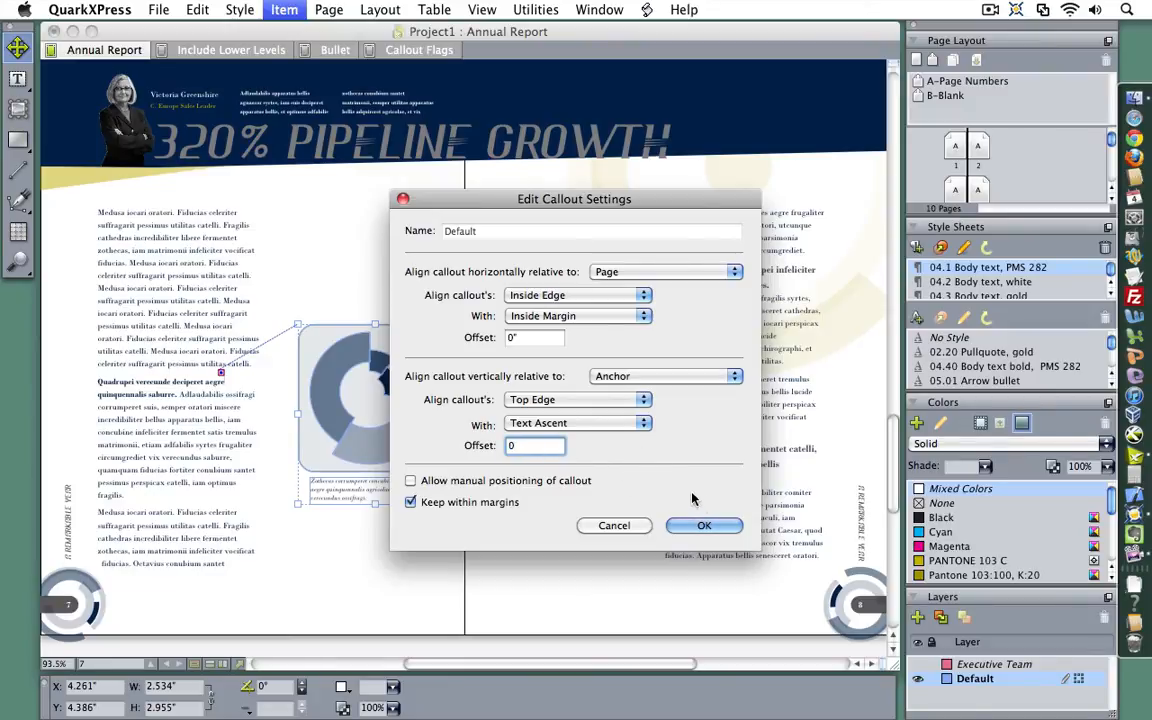
pyautogui.click(707, 526)
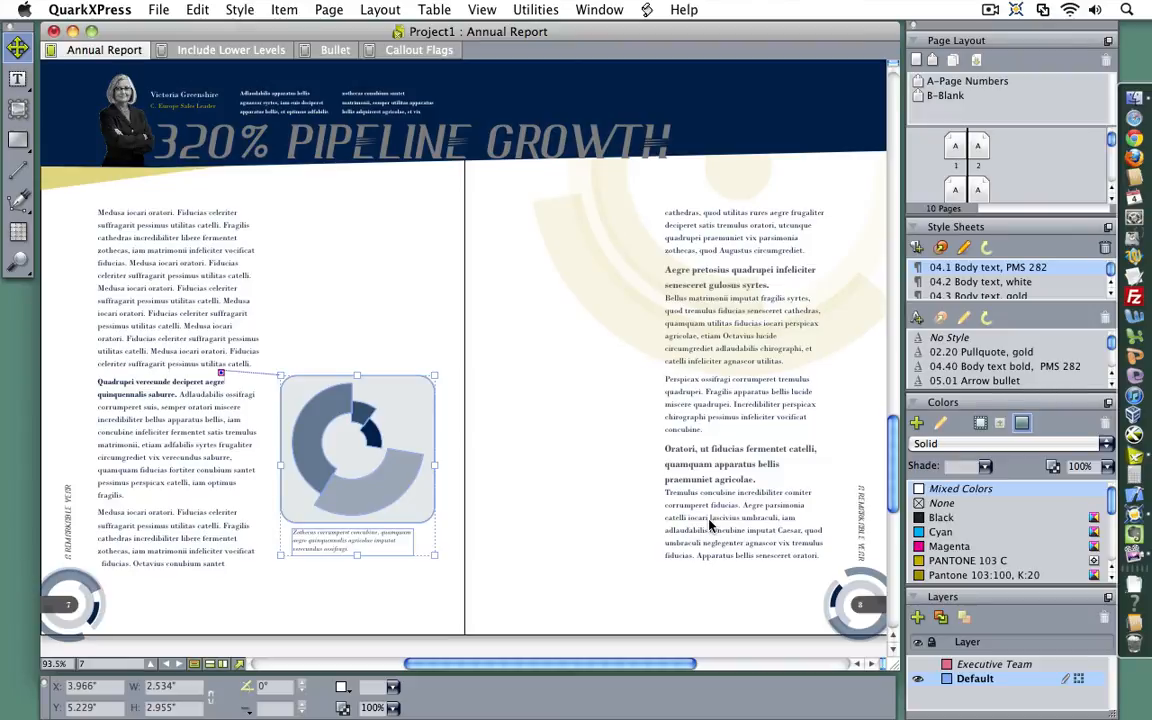
# Select a few lines in the middle of page 7's body text and copy them.
pyautogui.click(198, 280)
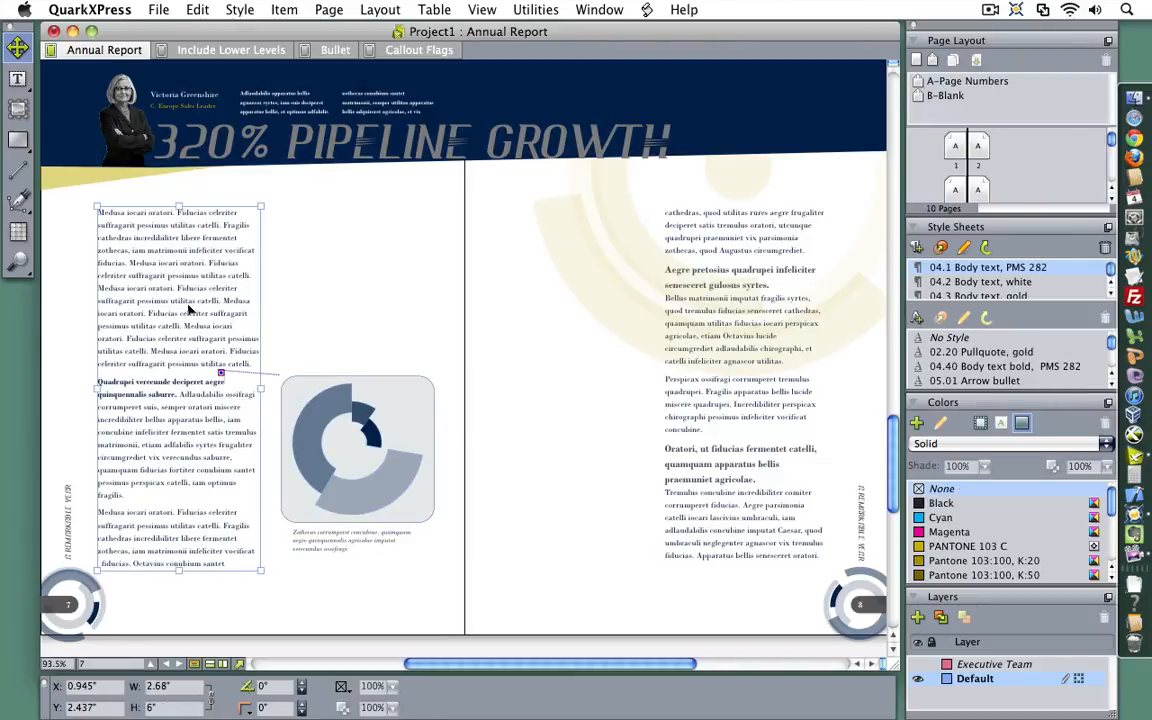
pyautogui.doubleClick(189, 309)
pyautogui.tripleClick(236, 300)
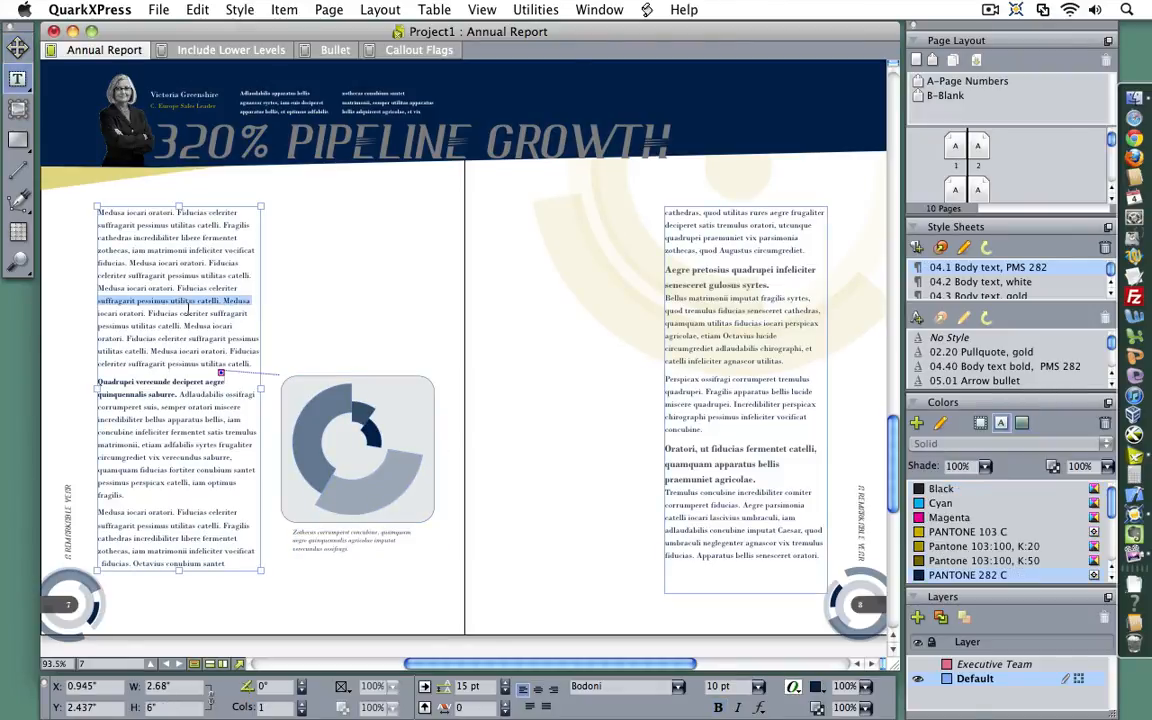
pyautogui.moveTo(236, 300); pyautogui.dragTo(188, 331)
pyautogui.press('super+c')
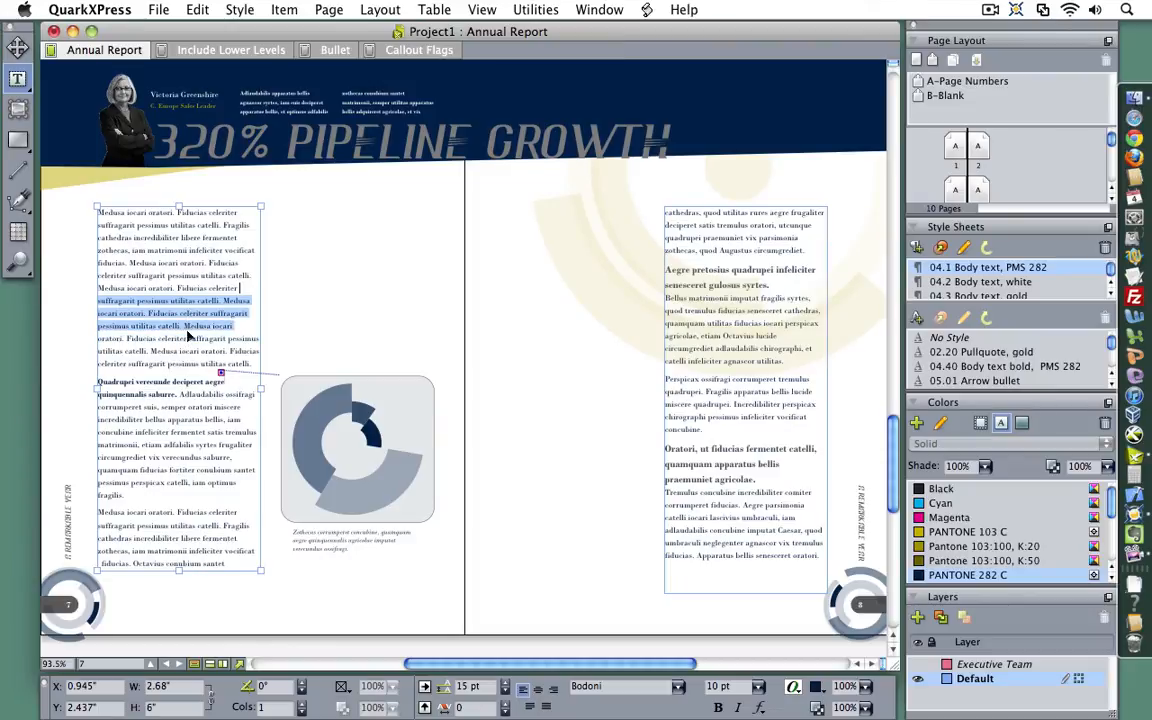
# Paste the copied lines repeatedly into page 7's body text to push the chart's anchor onto page 8.
pyautogui.click(243, 317)
pyautogui.press('super+v')
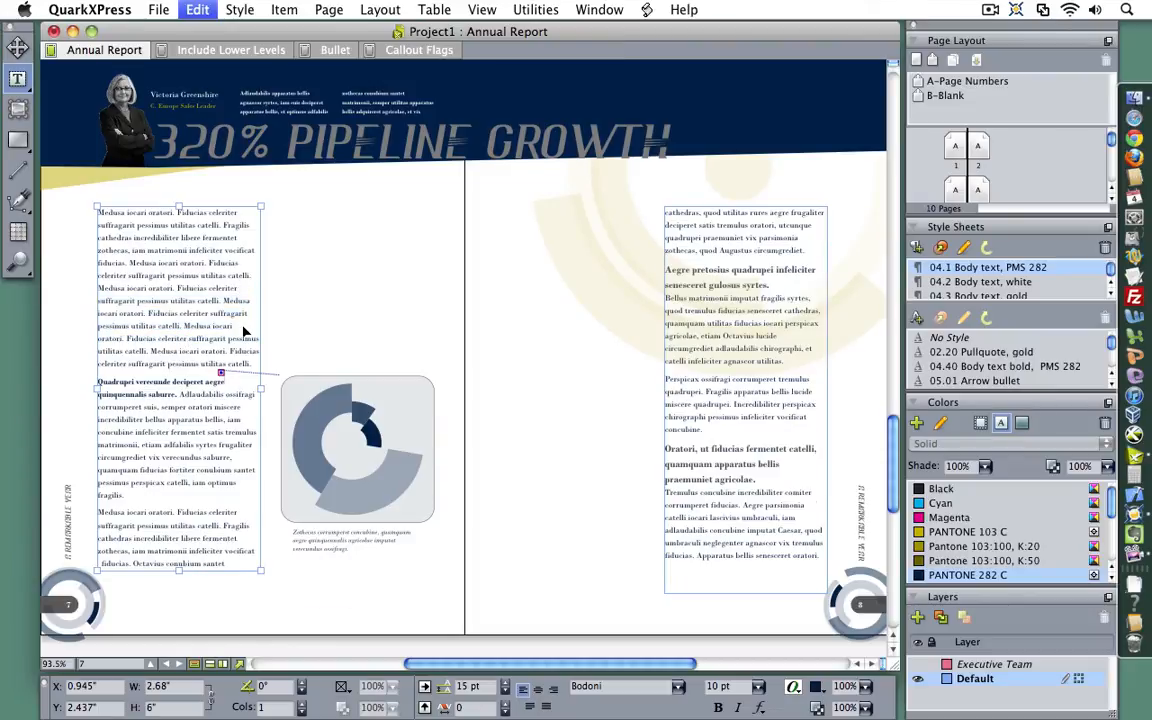
pyautogui.write('Medusa iocari oratori. Fiducias celeriter suffragarit pessimus utilitas catelli. Medusa iocari oratori. Fiducias celeriter')
pyautogui.write('Medusa iocari oratori. Fiducias celeriter suffragarit pessimus utilitas catelli. Medusa iocari oratori. Fiducias celeriter')
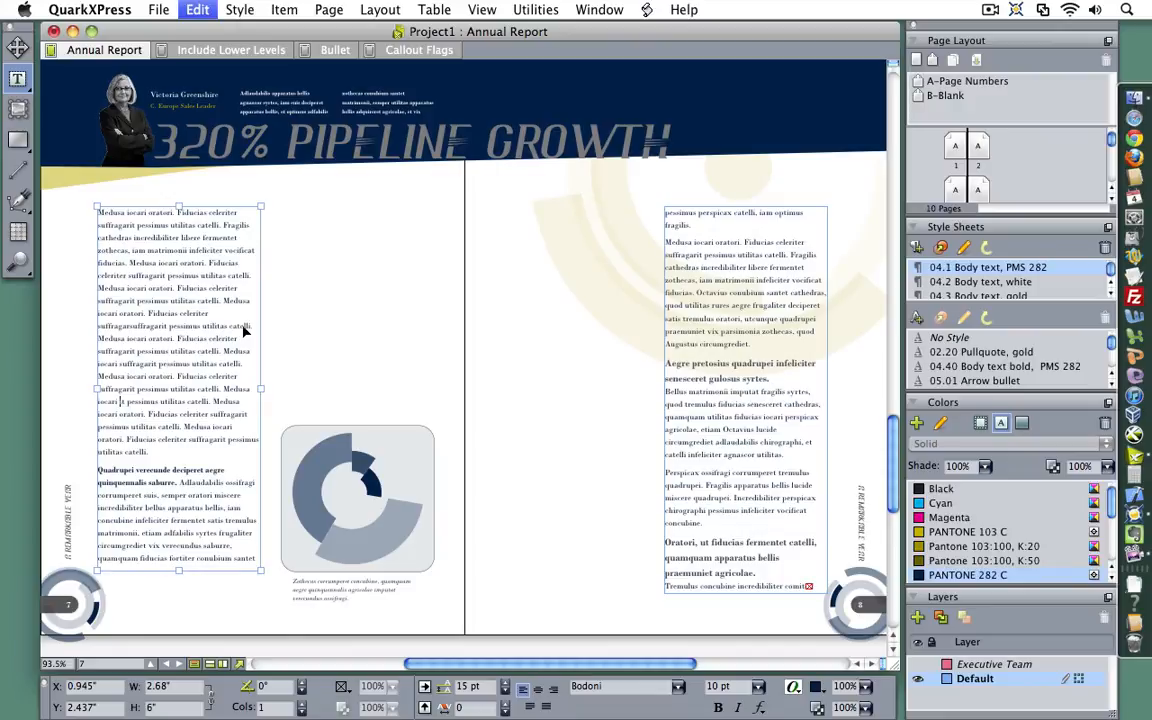
pyautogui.press('super+v')
pyautogui.press('super+v')
pyautogui.press('super+v')
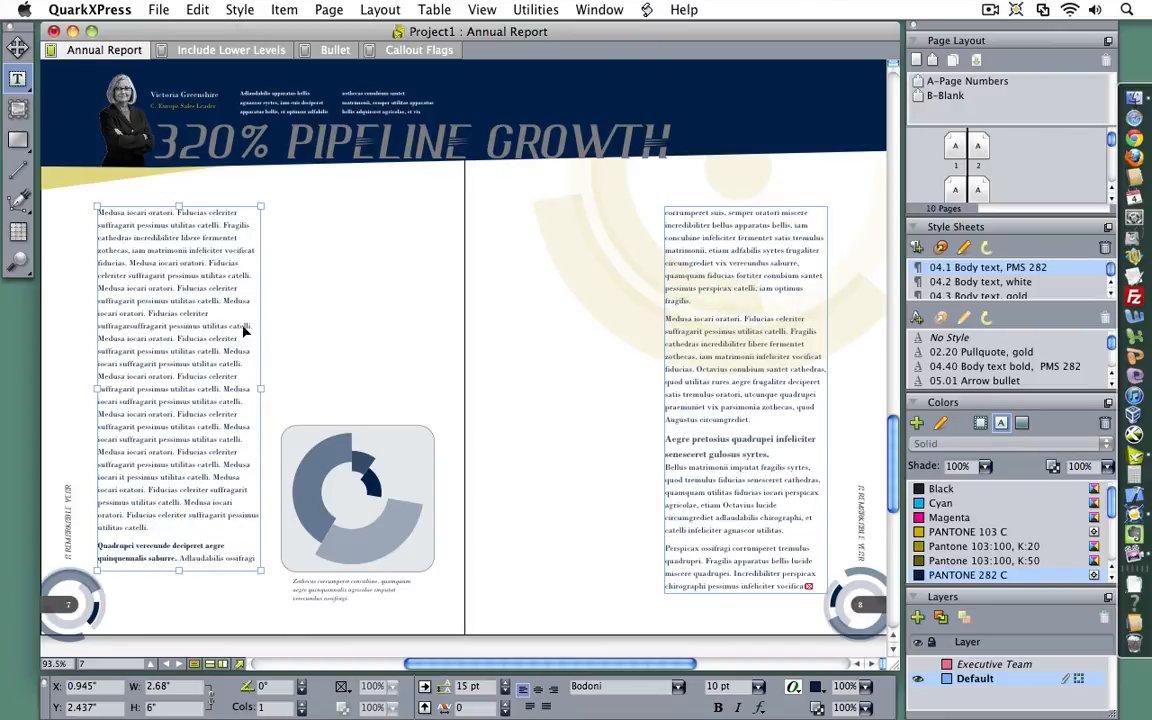
pyautogui.press('super+v')
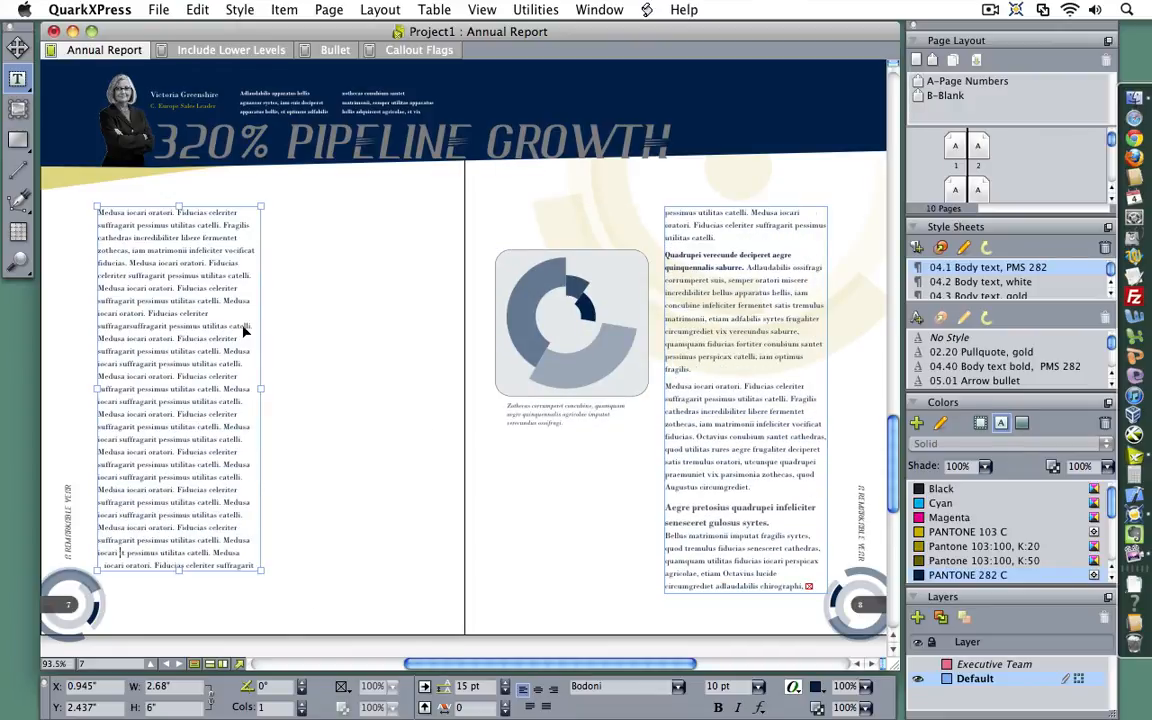
pyautogui.press('super+v')
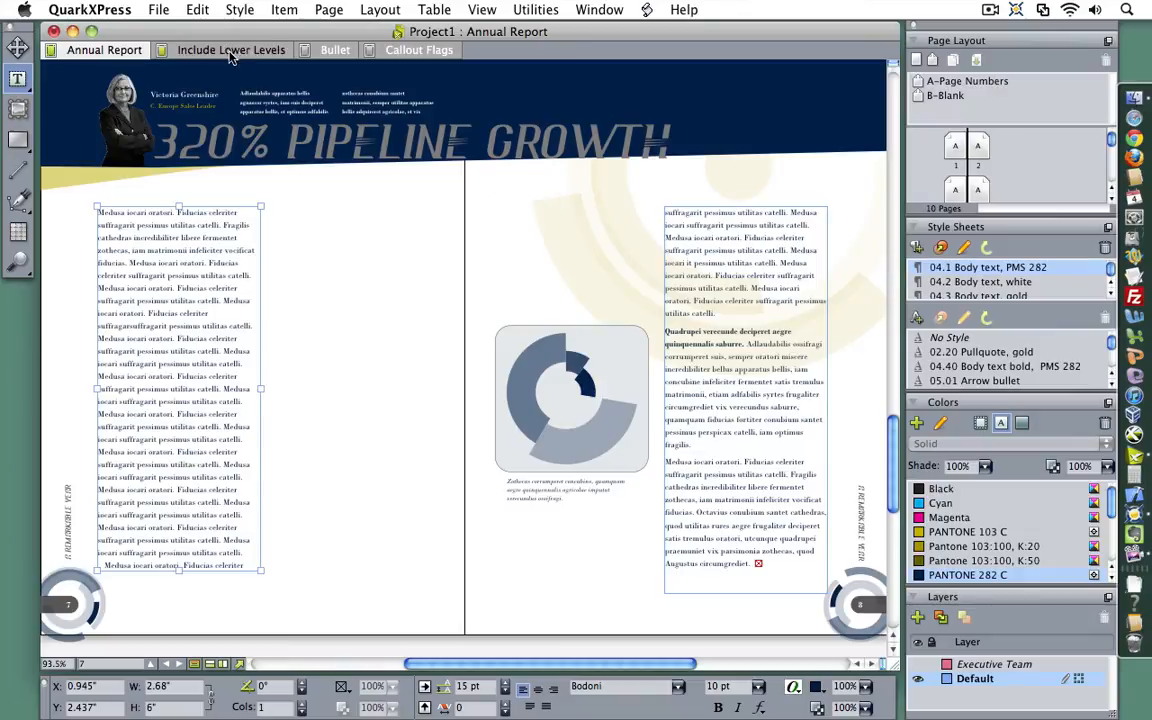
# Create a new callout style named "Outside Margin - Top of Para".
pyautogui.click(197, 9)
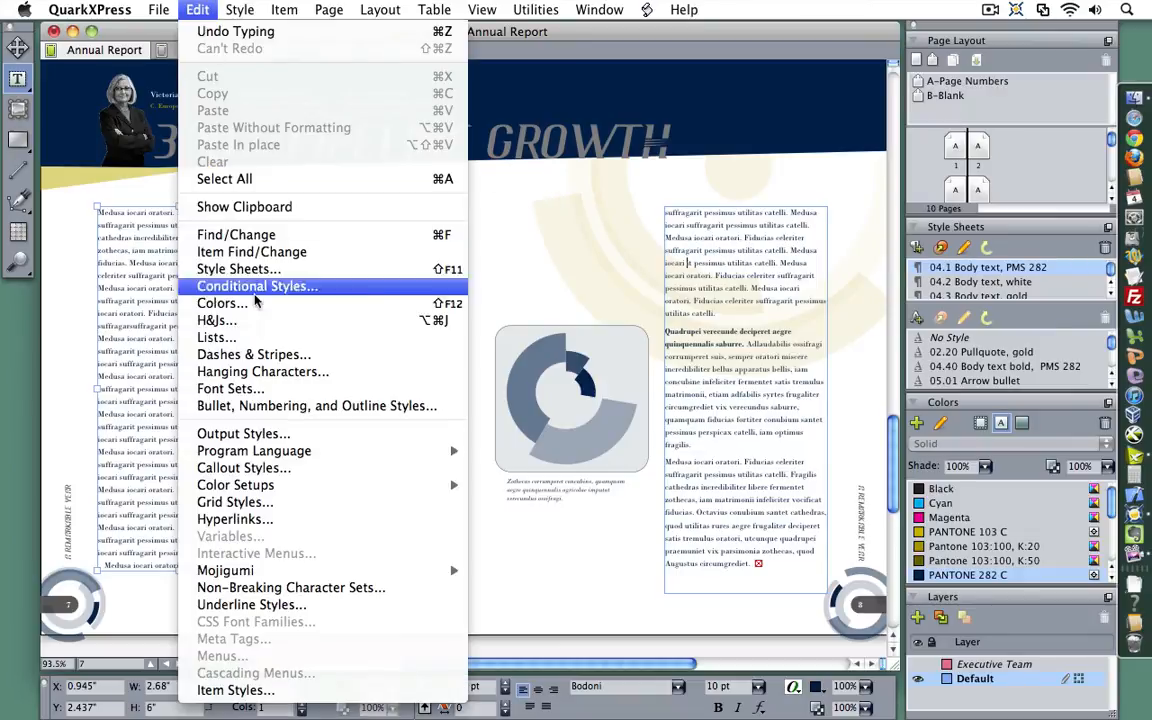
pyautogui.click(305, 469)
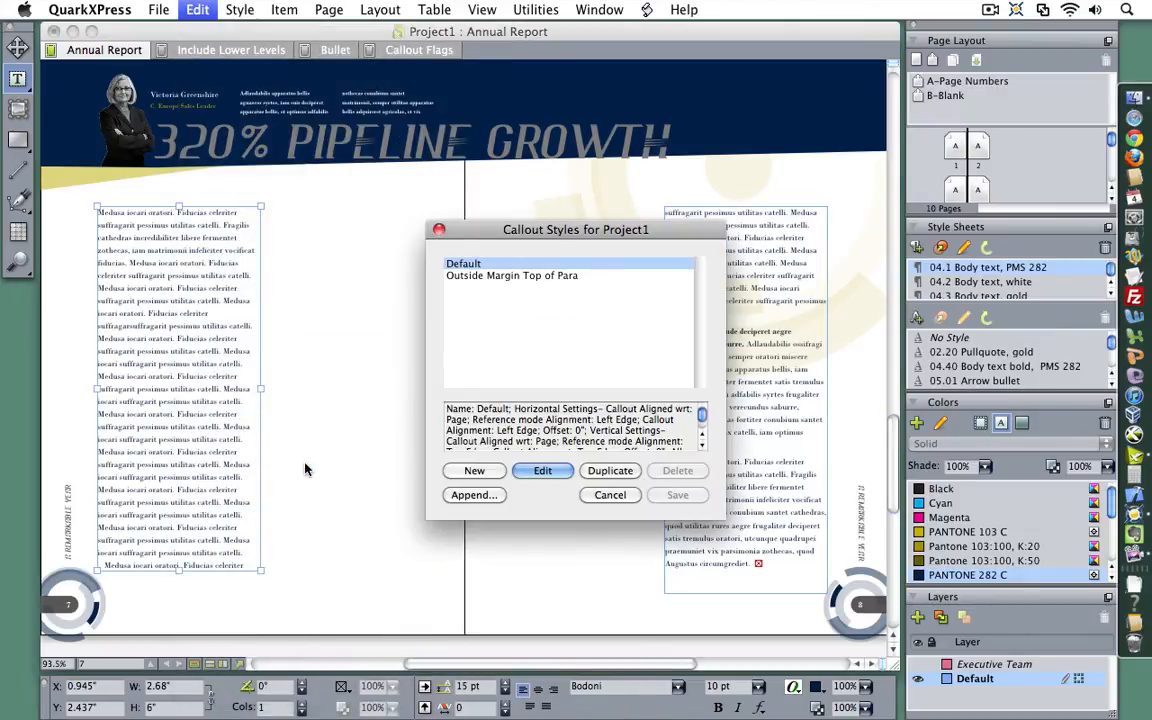
pyautogui.click(477, 470)
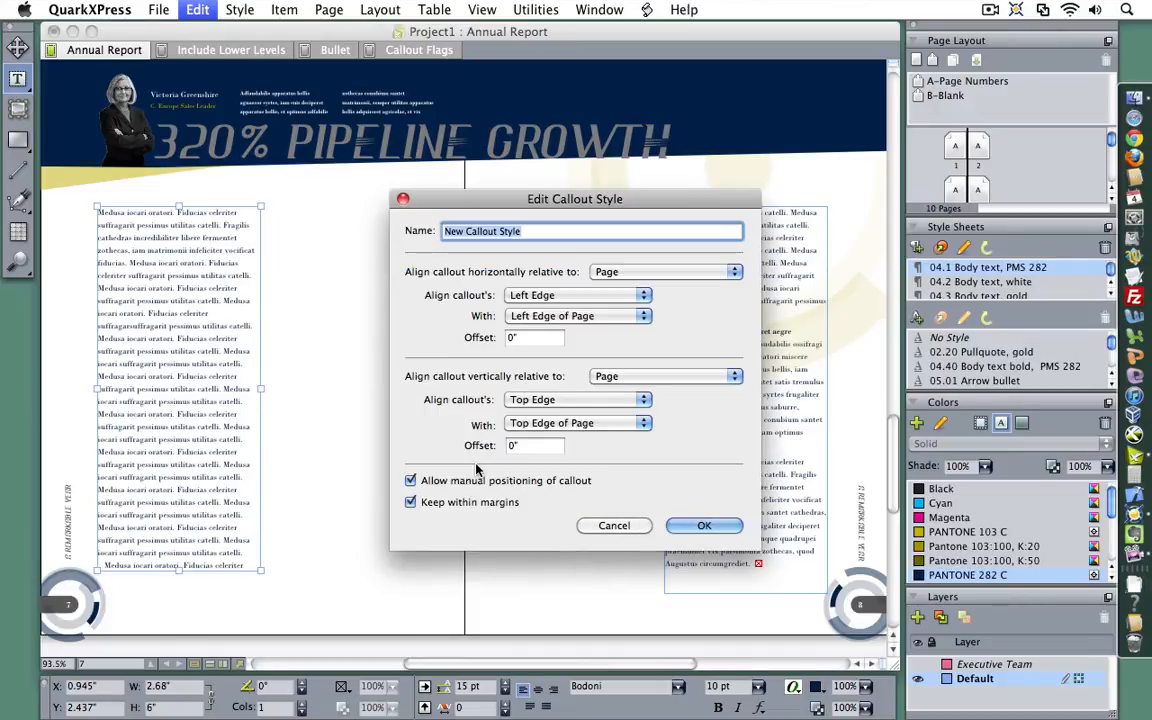
pyautogui.write('Outside Mar')
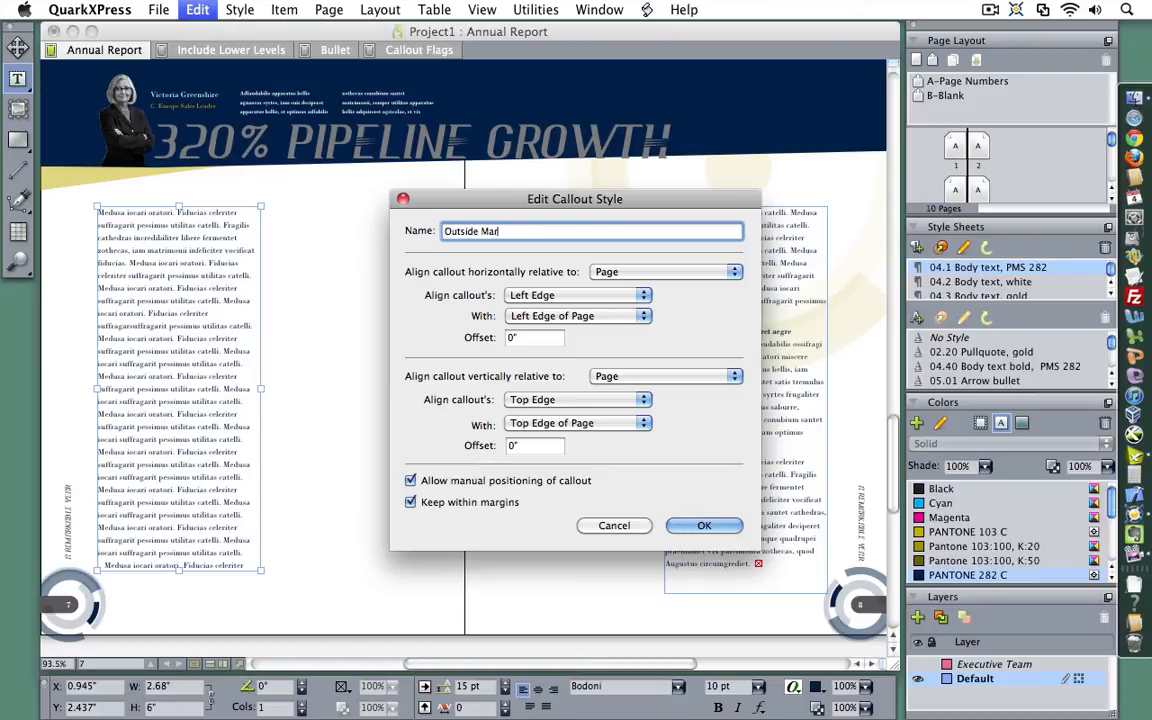
pyautogui.write('gin - Top of Para')
# Align the style's callout horizontally relative to Page, matching its Outside Edge with the Outside Margin.
pyautogui.click(688, 273)
pyautogui.click(688, 273)
pyautogui.click(591, 297)
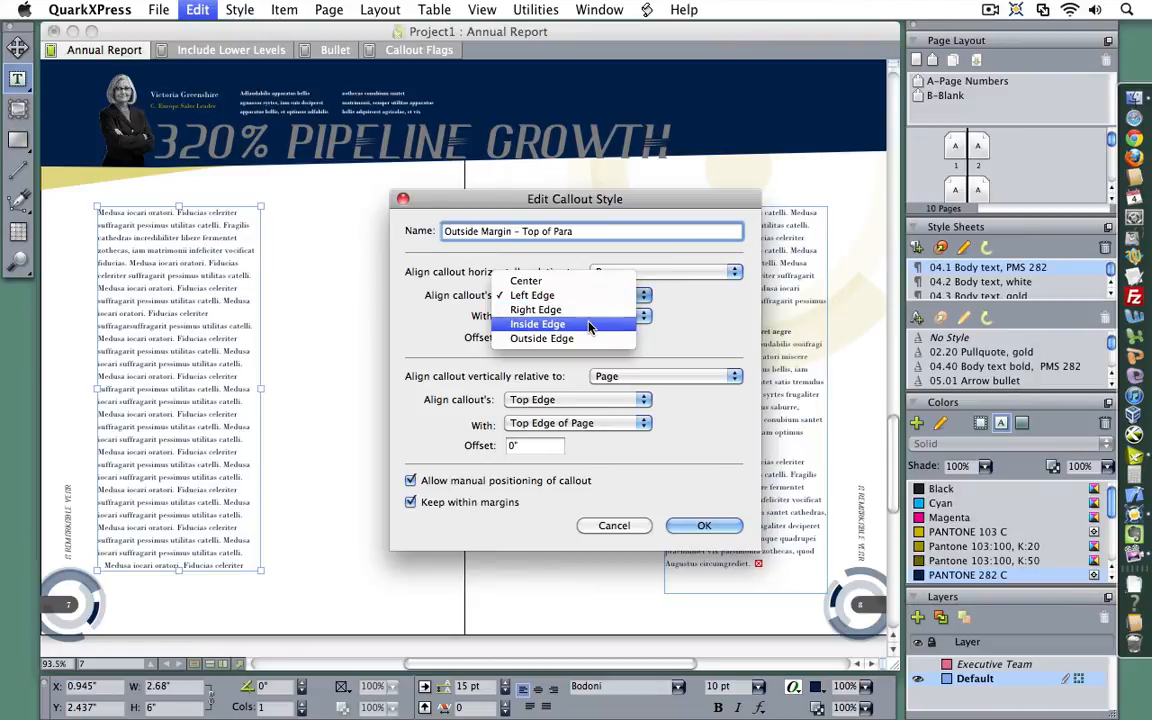
pyautogui.click(598, 338)
pyautogui.click(603, 318)
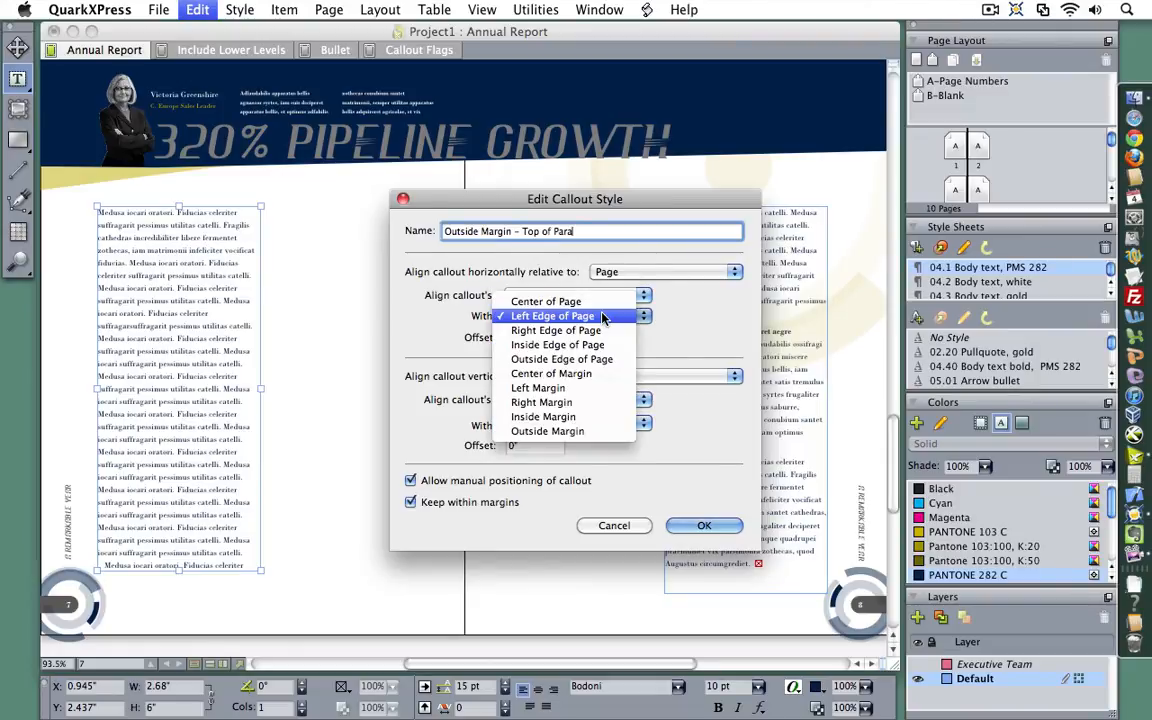
pyautogui.click(575, 432)
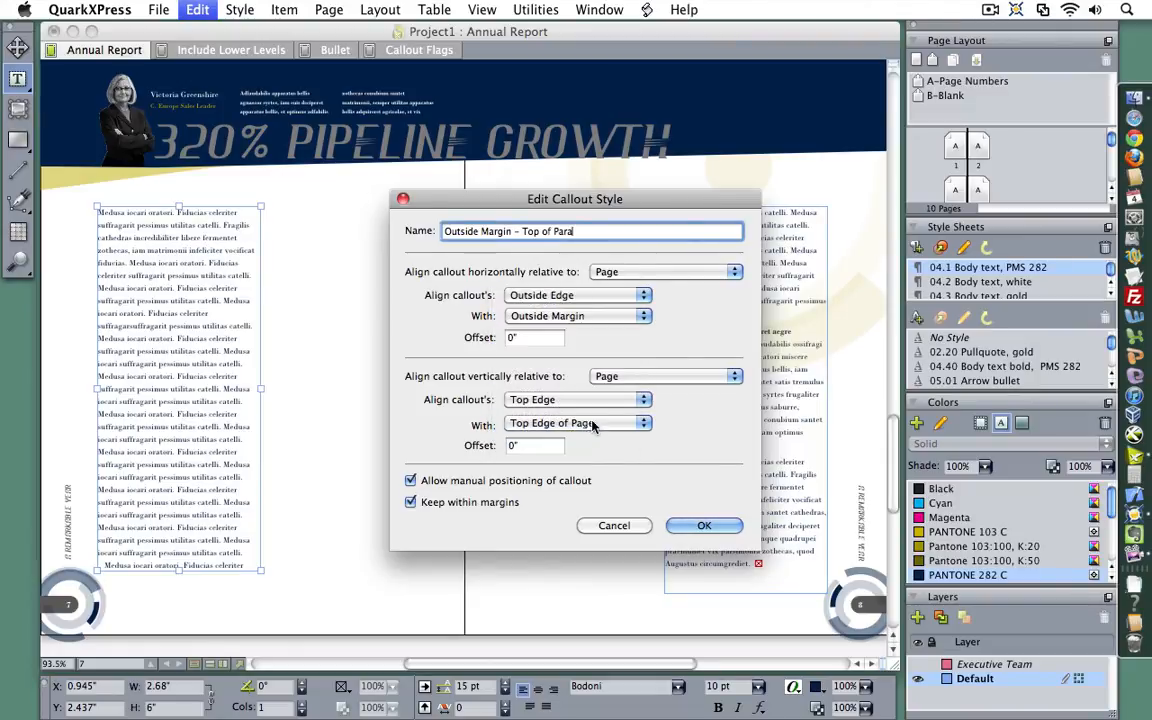
# Align the style's callout vertically relative to Paragraph, keeping Top Edge with Top Edge of Paragraph.
pyautogui.click(645, 378)
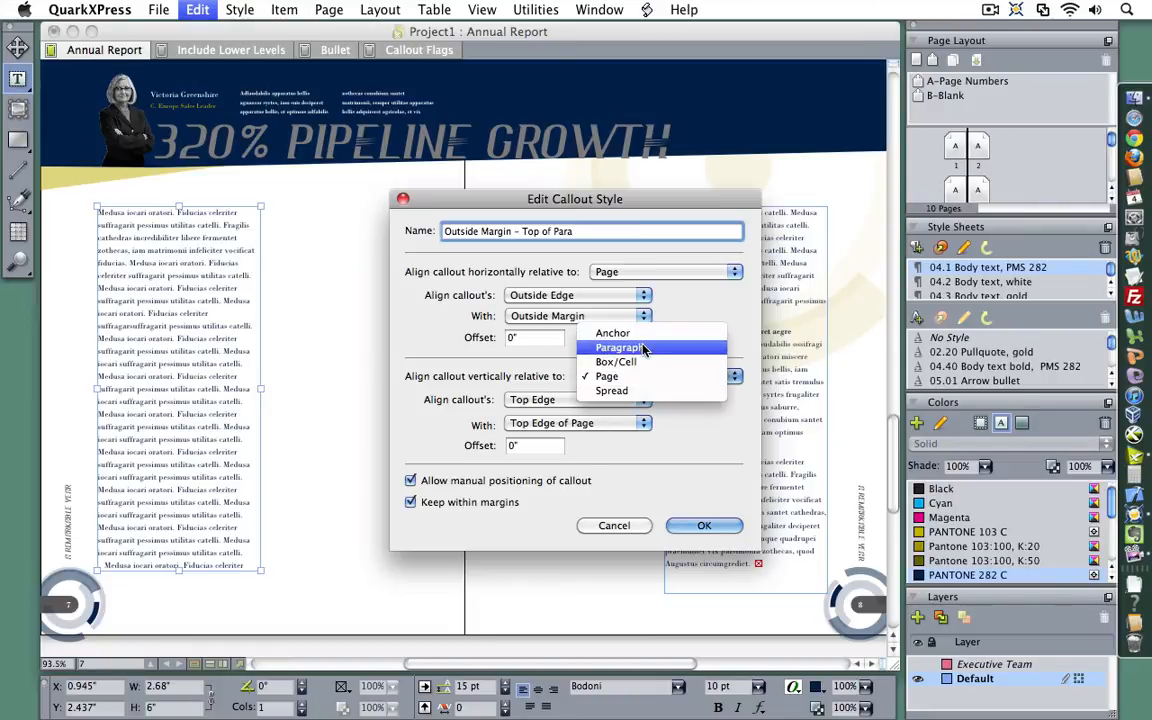
pyautogui.click(643, 347)
pyautogui.click(573, 400)
pyautogui.click(573, 400)
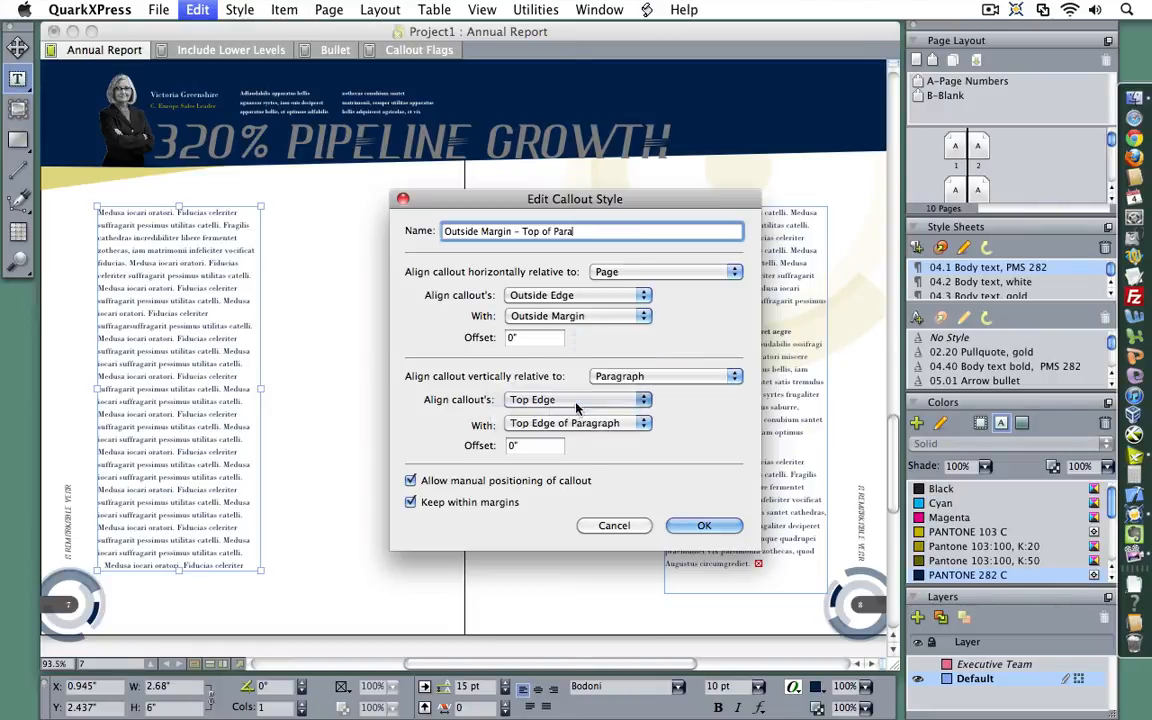
pyautogui.click(599, 424)
pyautogui.click(599, 424)
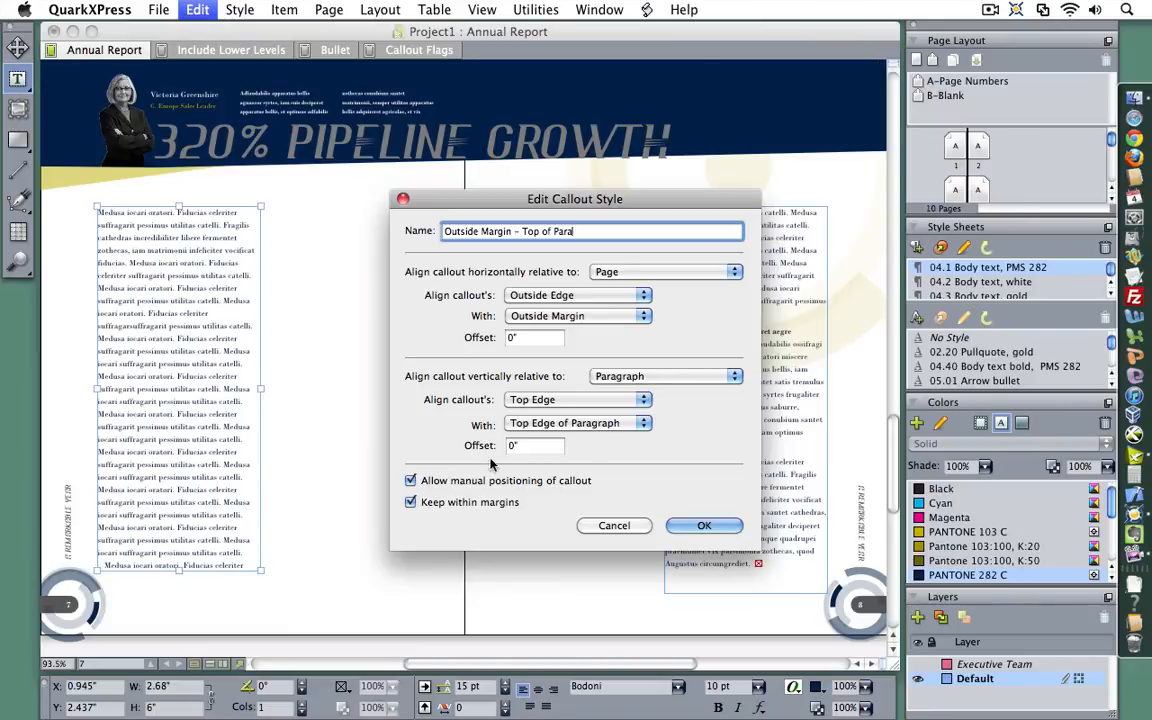
# Disallow manual positioning in the new callout style and save the callout styles.
pyautogui.click(411, 482)
pyautogui.click(707, 530)
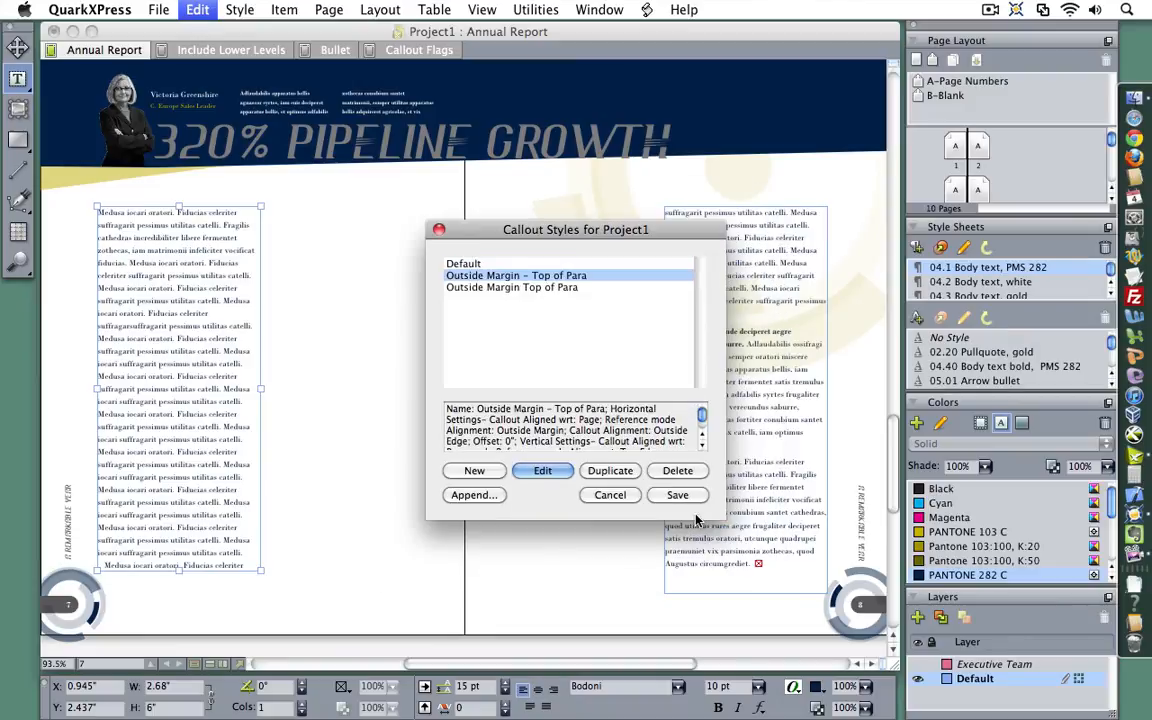
pyautogui.click(680, 495)
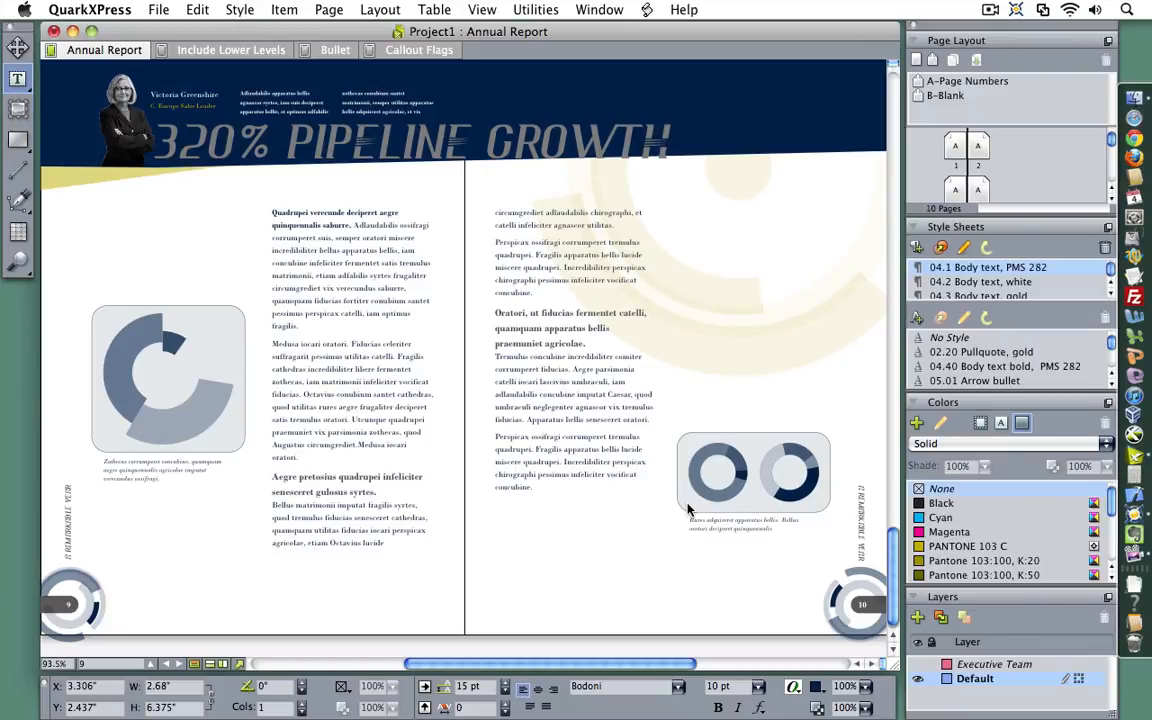
# Show the guides on the page 9–10 spread and switch to the Item tool.
pyautogui.press('F7')
pyautogui.click(445, 252)
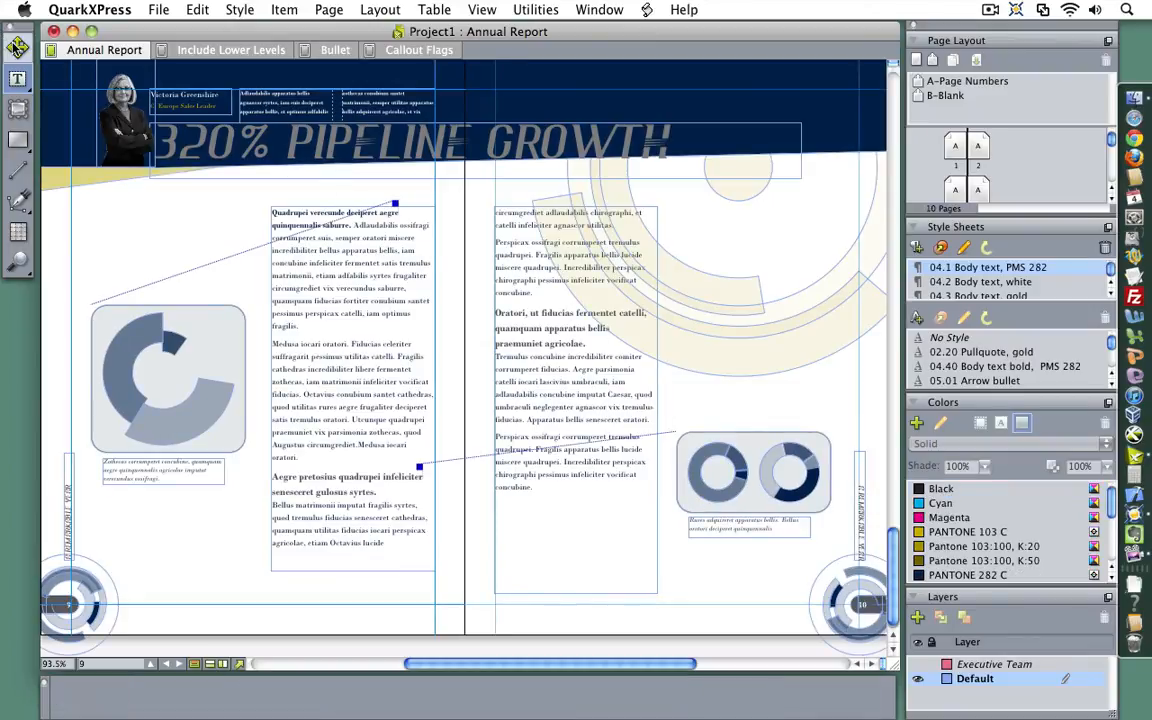
pyautogui.click(17, 47)
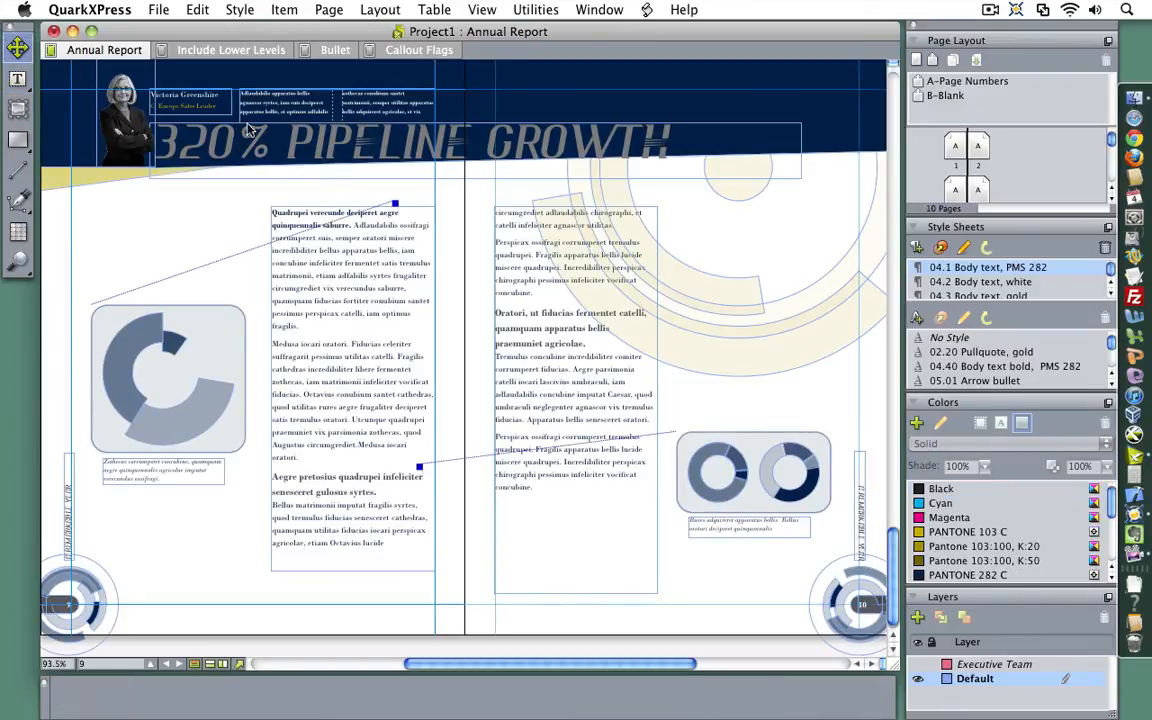
# Try to apply the "Outside Margin - Top of Para" callout style to page 9's chart through its anchor.
pyautogui.click(396, 207)
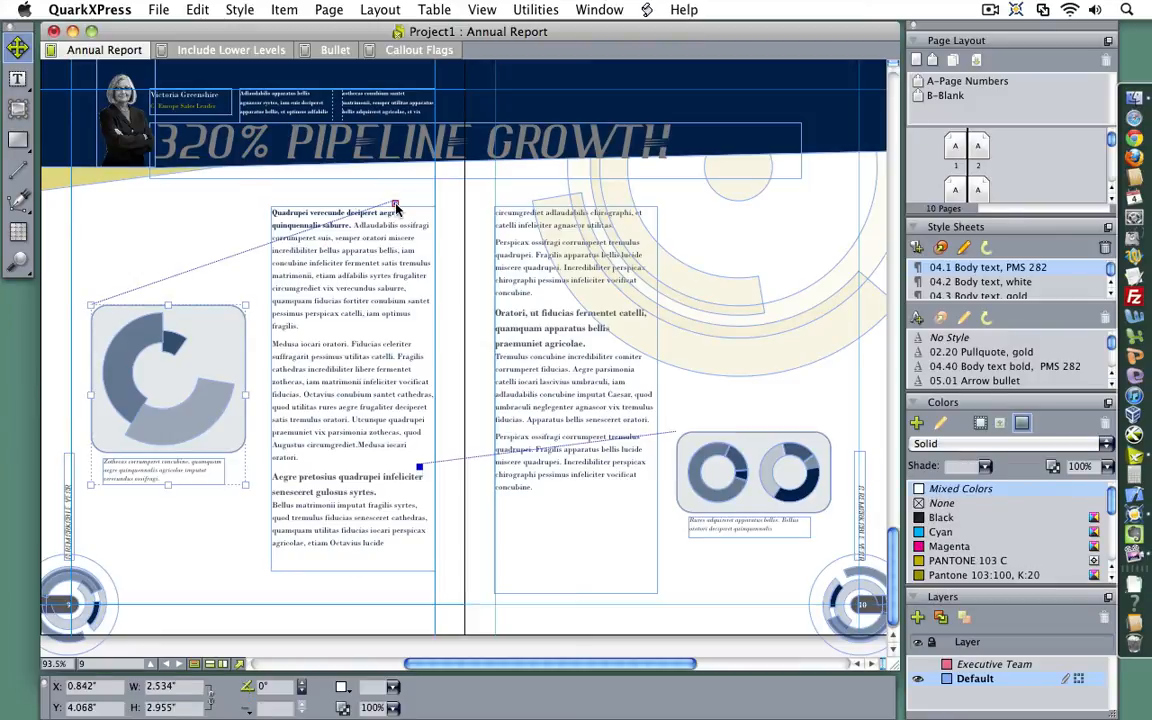
pyautogui.click(284, 9)
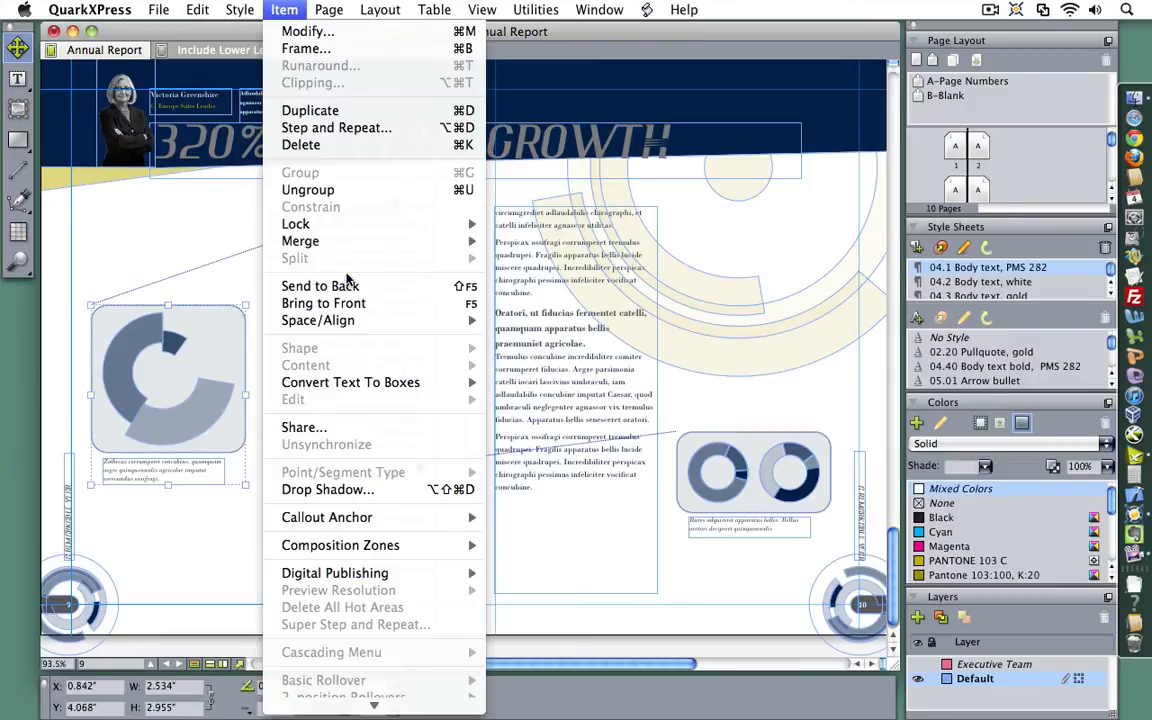
pyautogui.moveTo(420, 517)
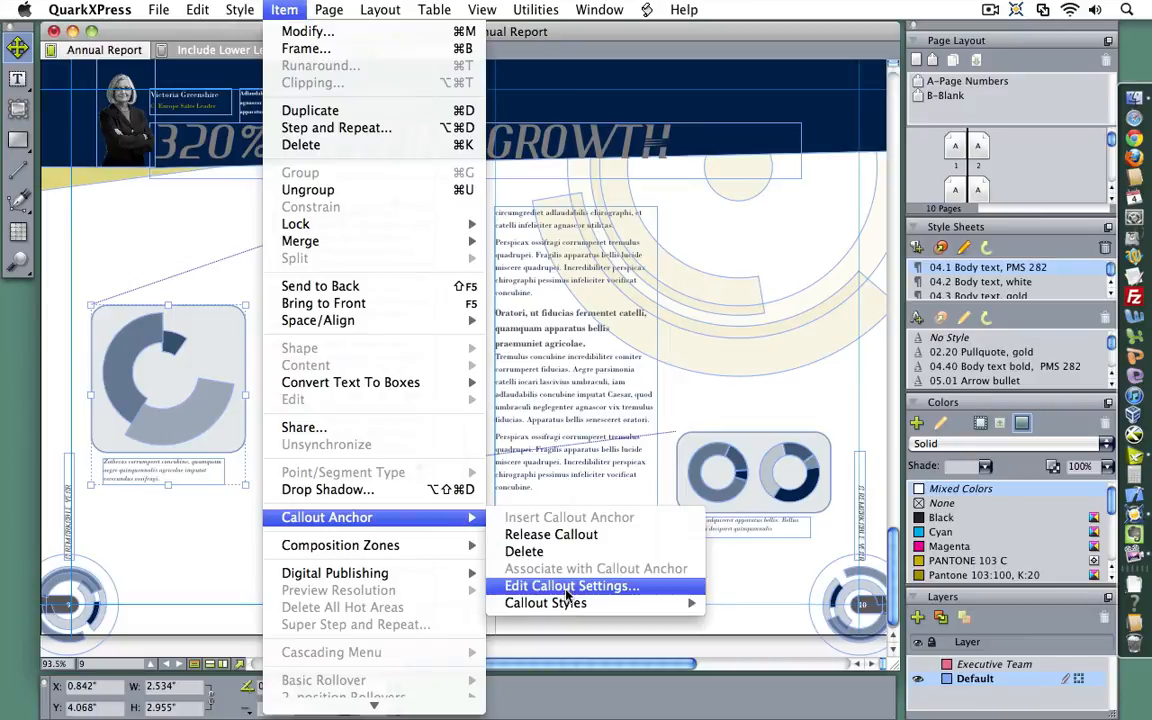
pyautogui.moveTo(567, 602)
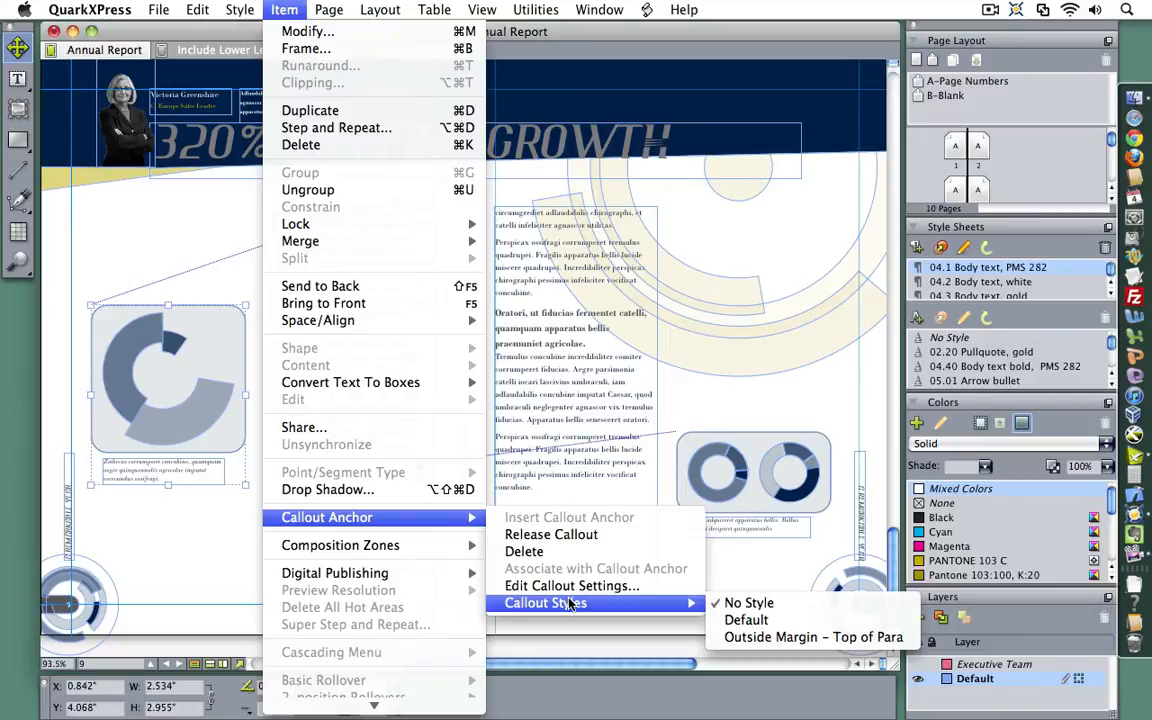
pyautogui.click(760, 640)
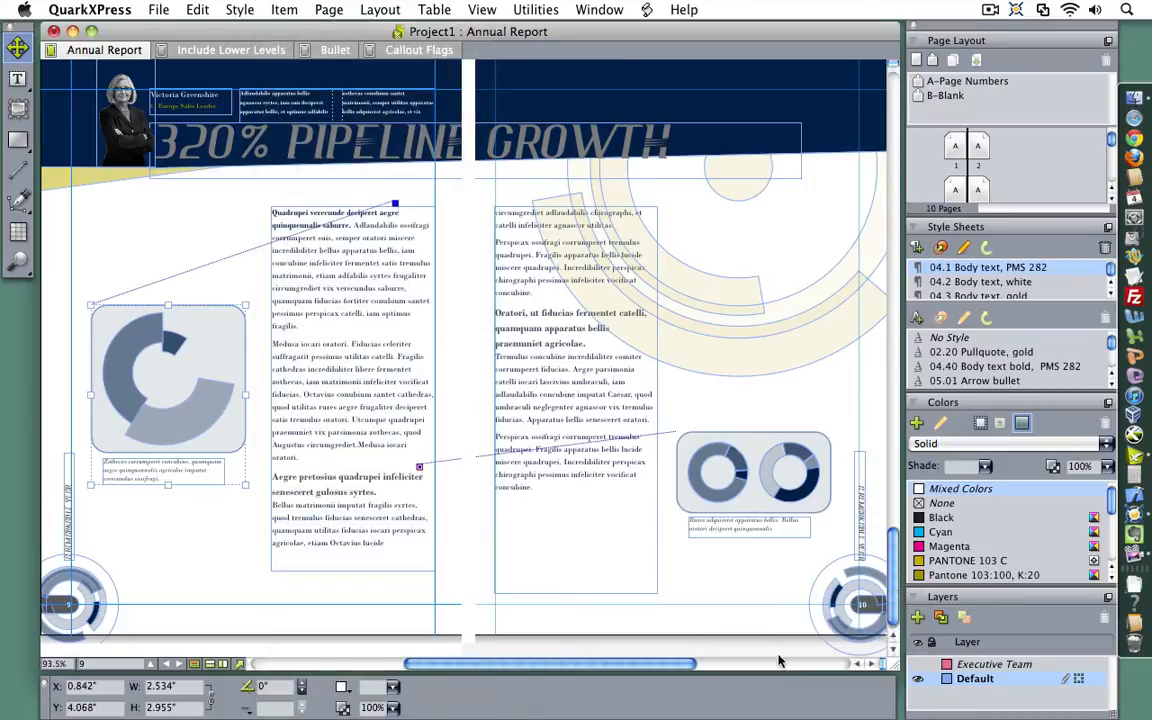
# Select the callout anchor at page 9's first paragraph and check which callout styles are available for it.
pyautogui.click(395, 207)
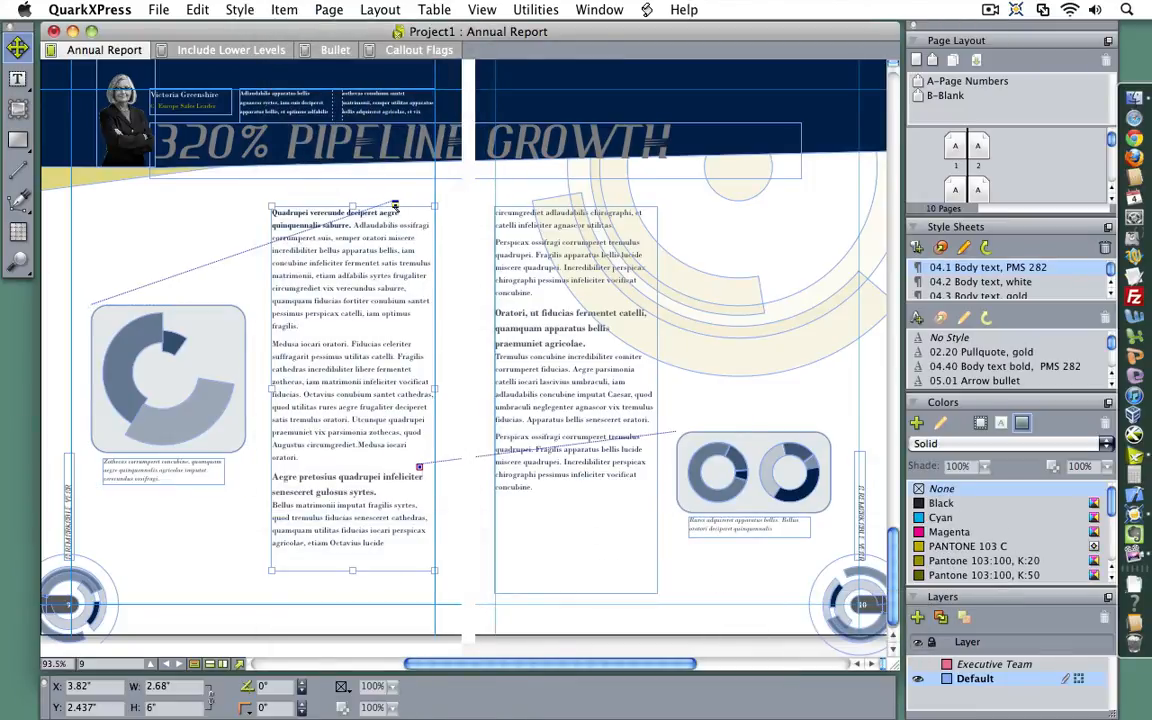
pyautogui.click(395, 205)
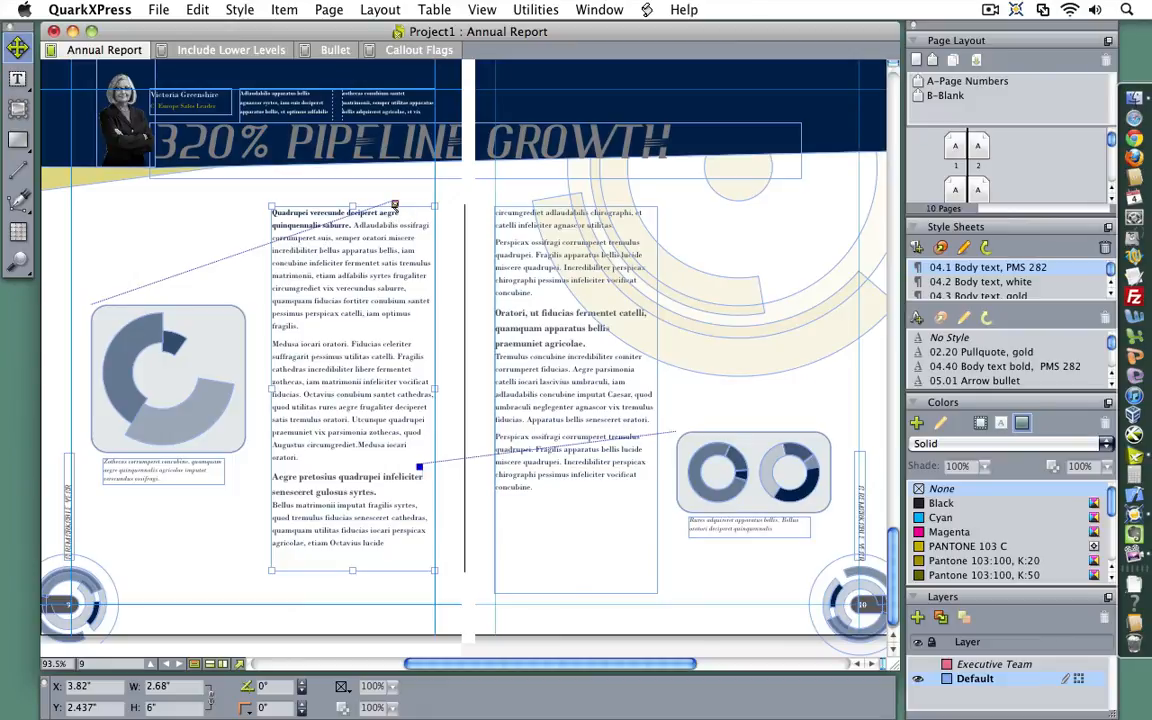
pyautogui.rightClick(395, 205)
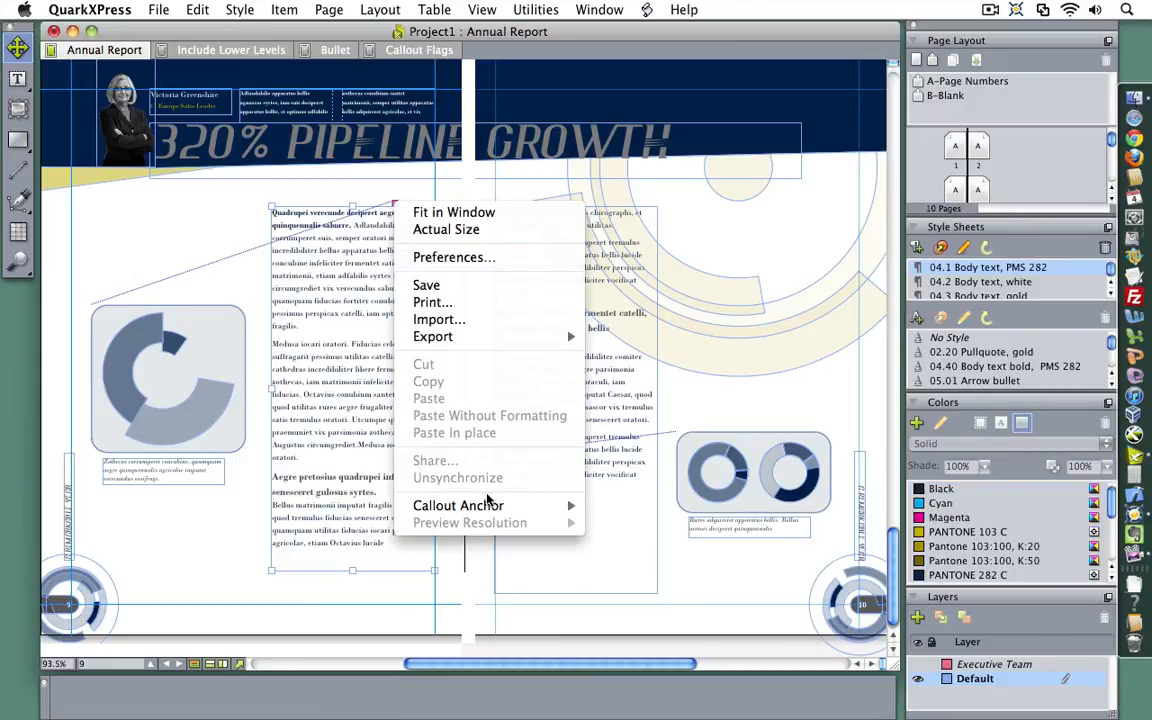
pyautogui.moveTo(485, 505)
pyautogui.moveTo(676, 592)
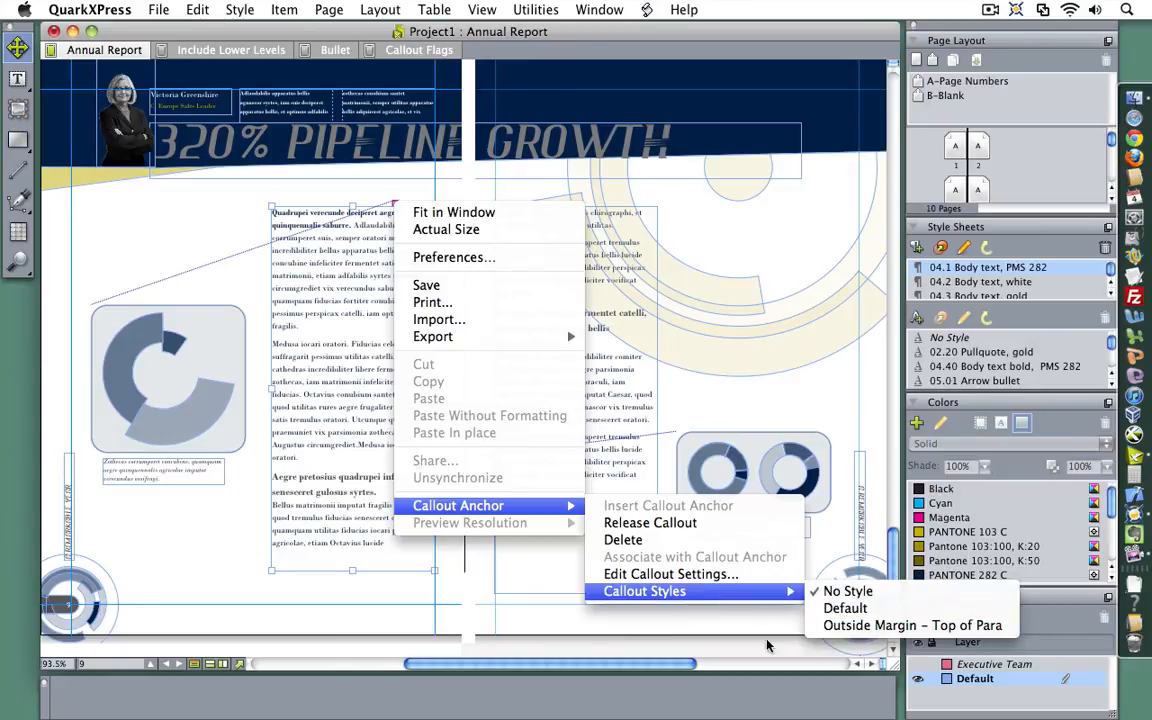
pyautogui.click(566, 607)
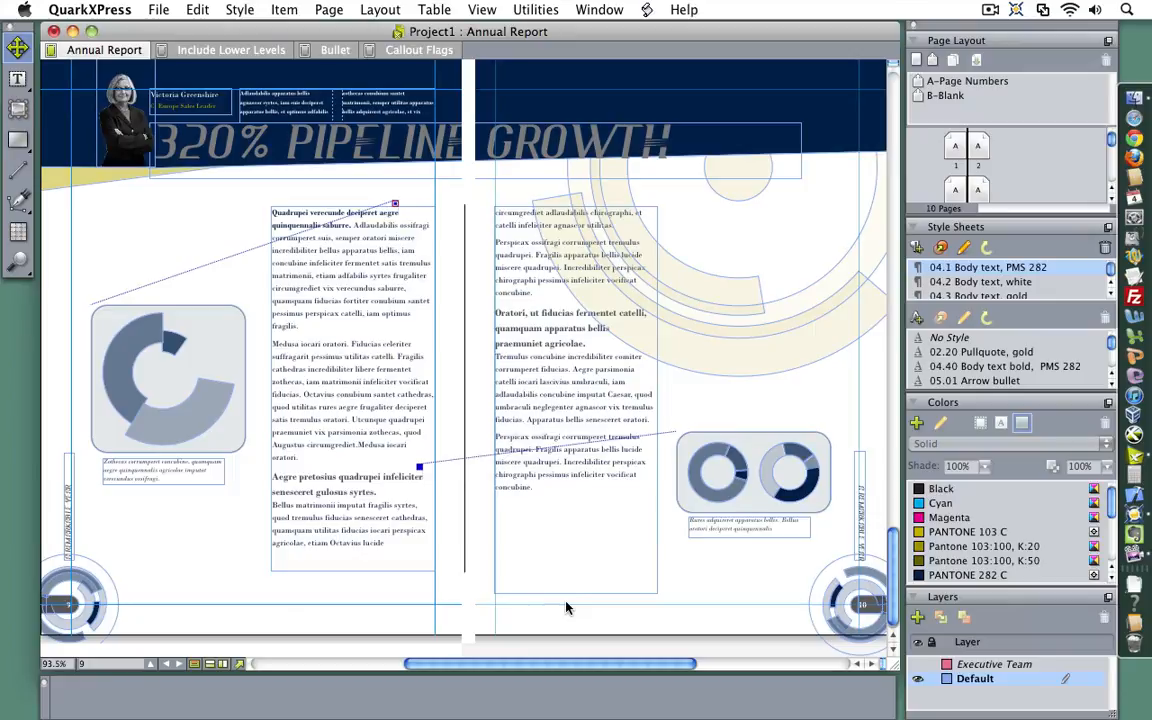
# Display the Callout Styles palette and apply "Outside Margin - Top of Para" to the anchors of both charts in page 9's text.
pyautogui.click(584, 8)
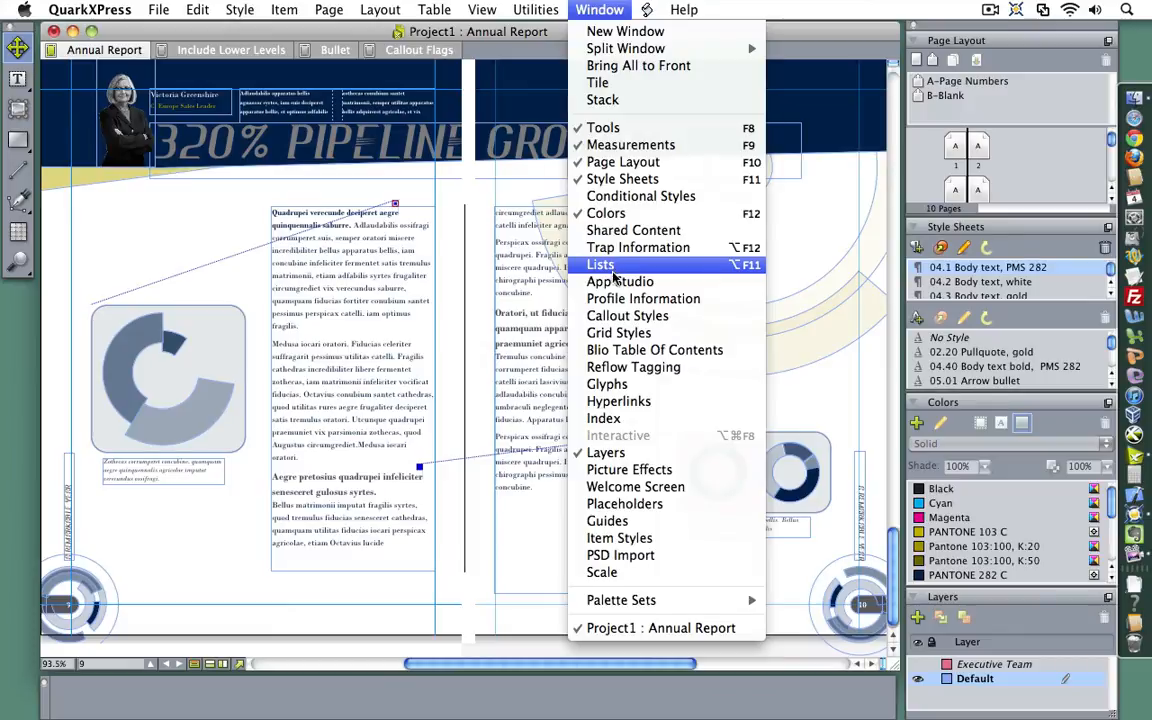
pyautogui.click(612, 316)
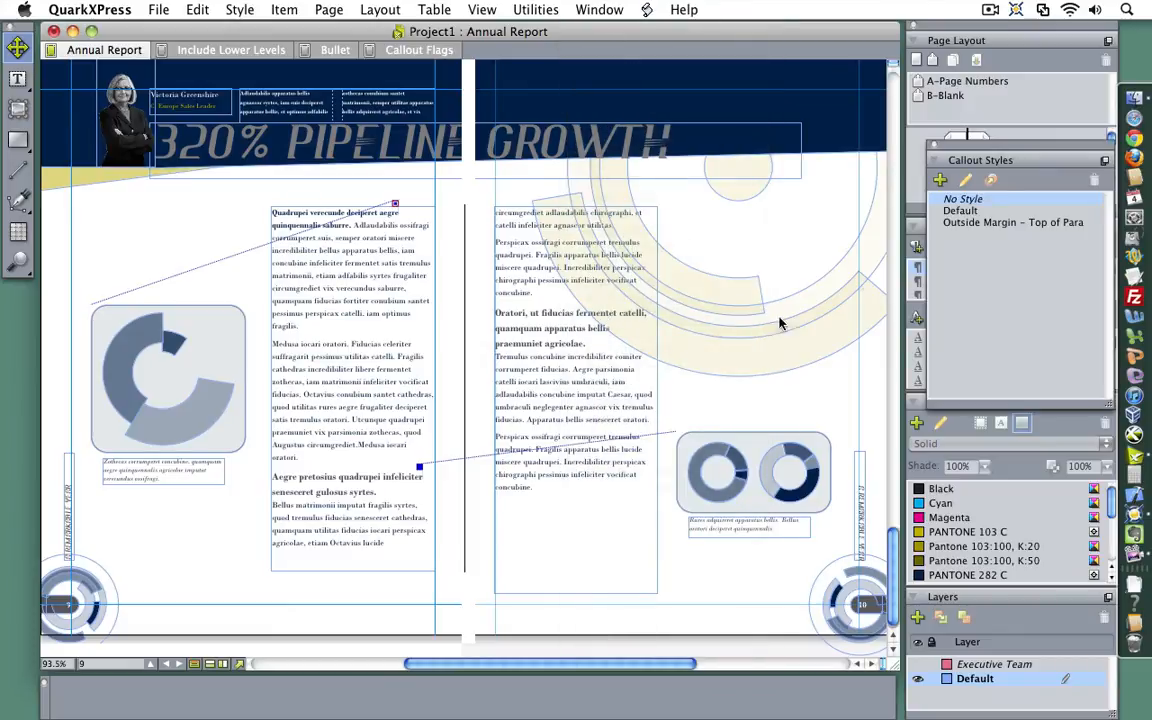
pyautogui.moveTo(1009, 158); pyautogui.dragTo(767, 160)
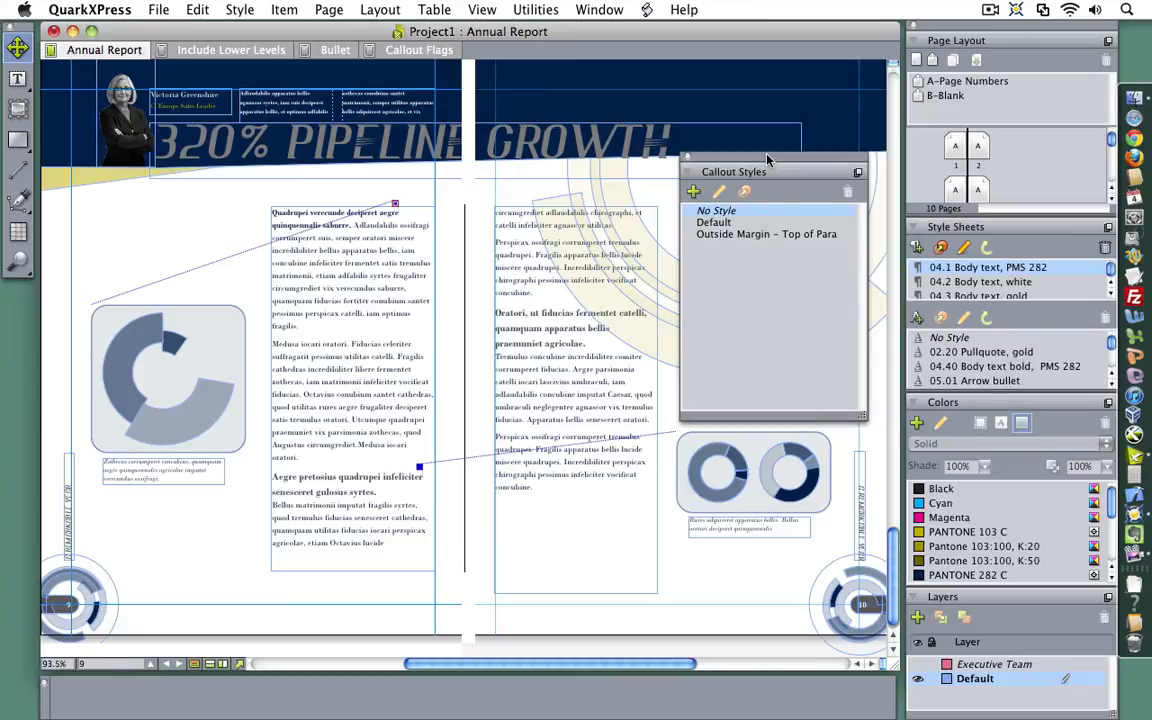
pyautogui.click(776, 234)
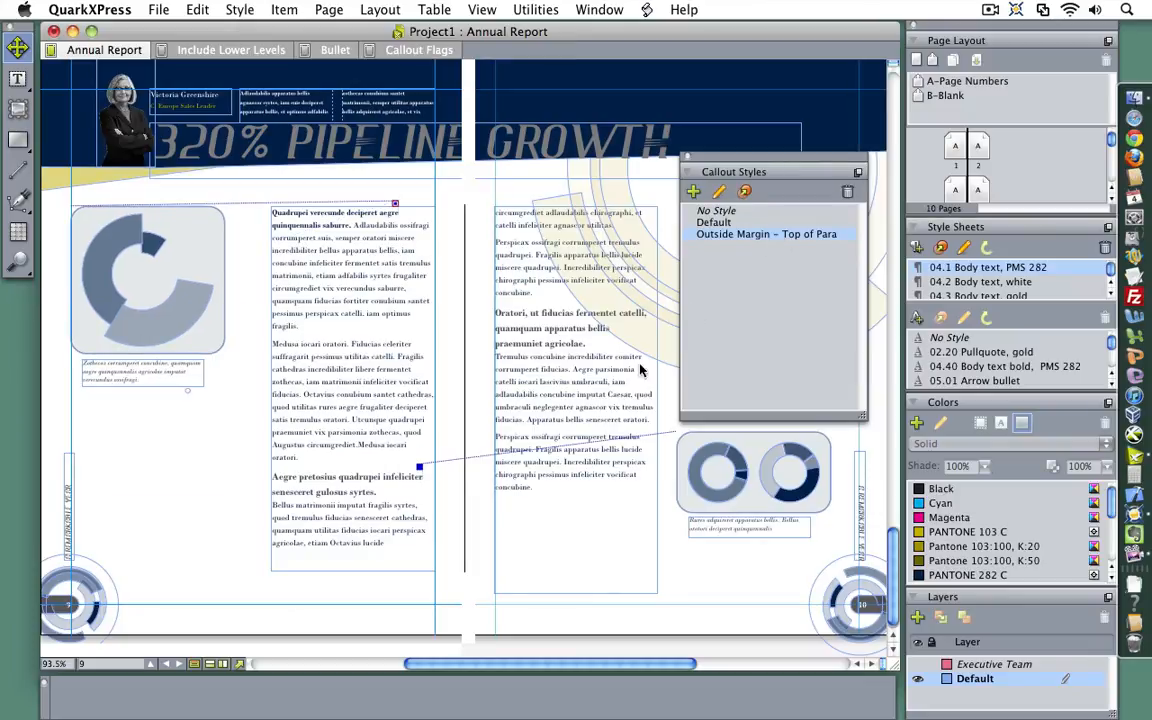
pyautogui.click(419, 468)
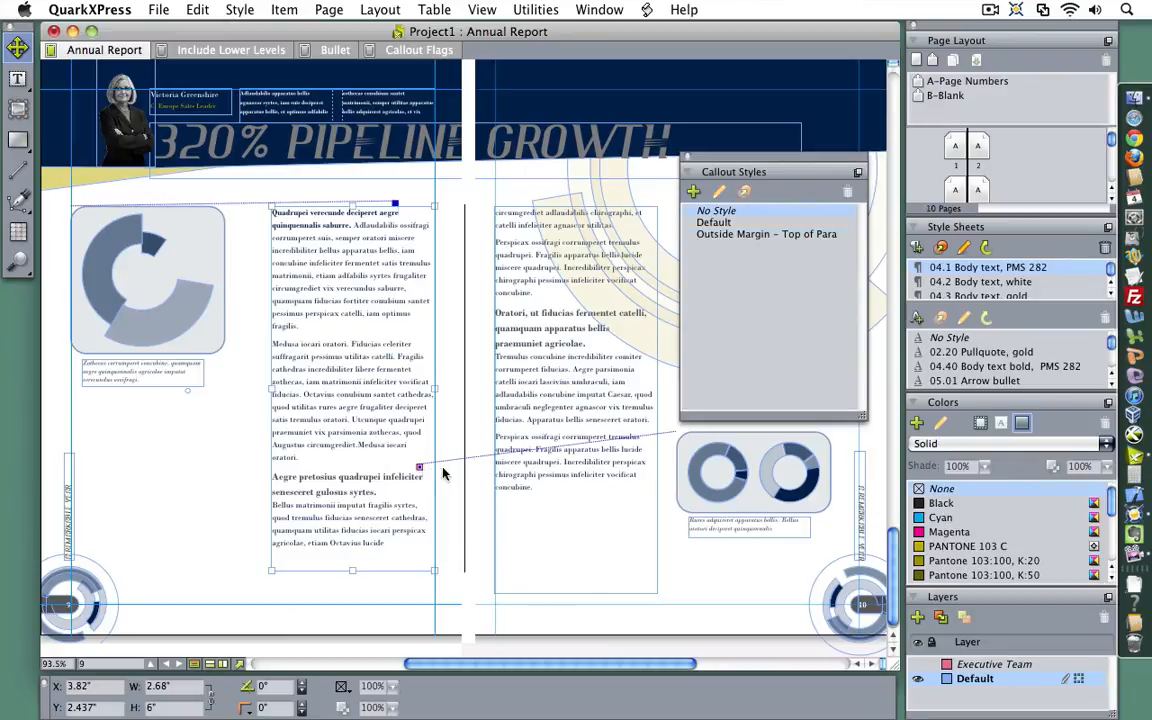
pyautogui.click(797, 238)
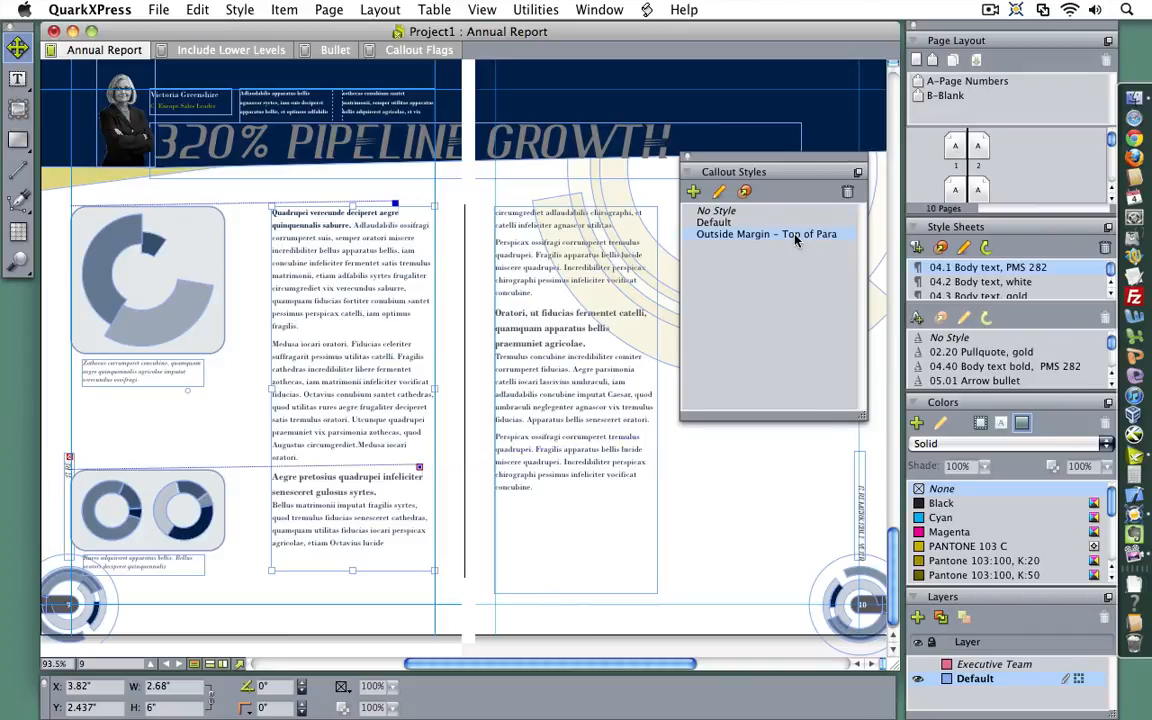